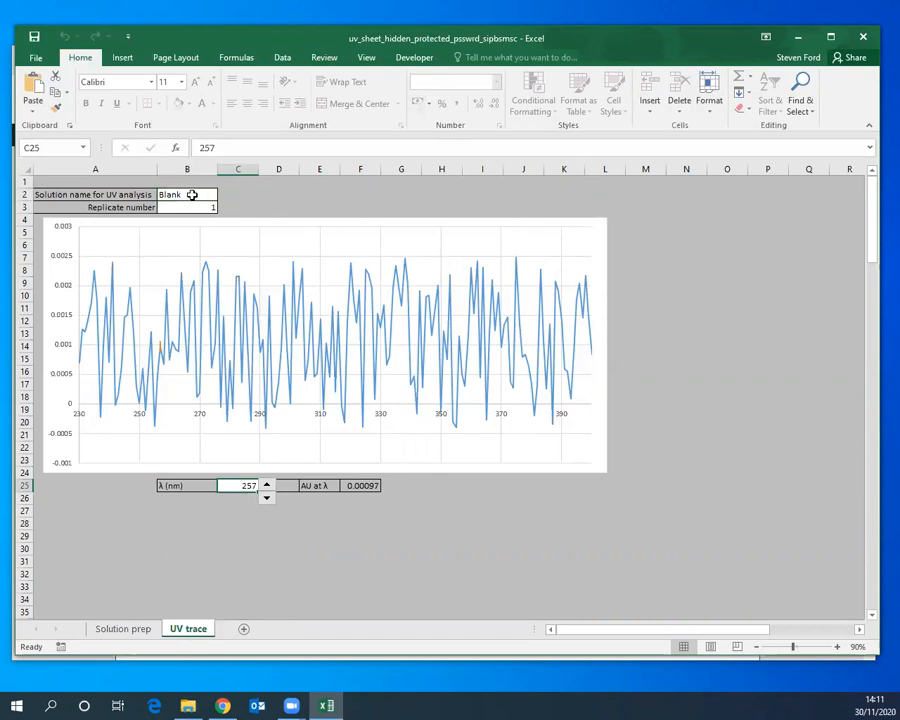
Step: Select the top input cells, then unprotect the UV trace sheet by entering the sheet password
click(188, 206)
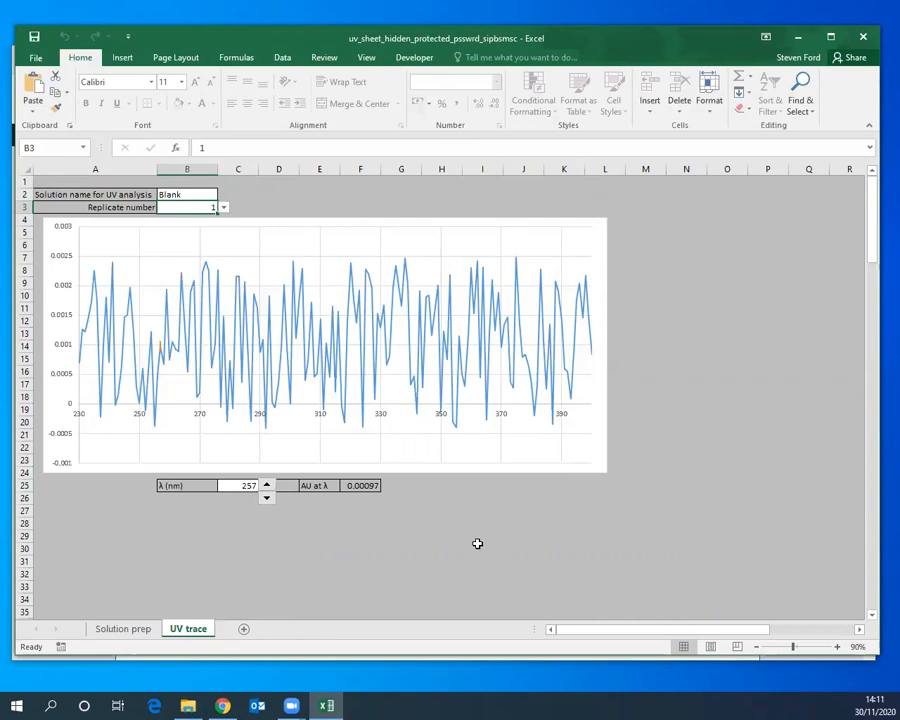
right_click(193, 637)
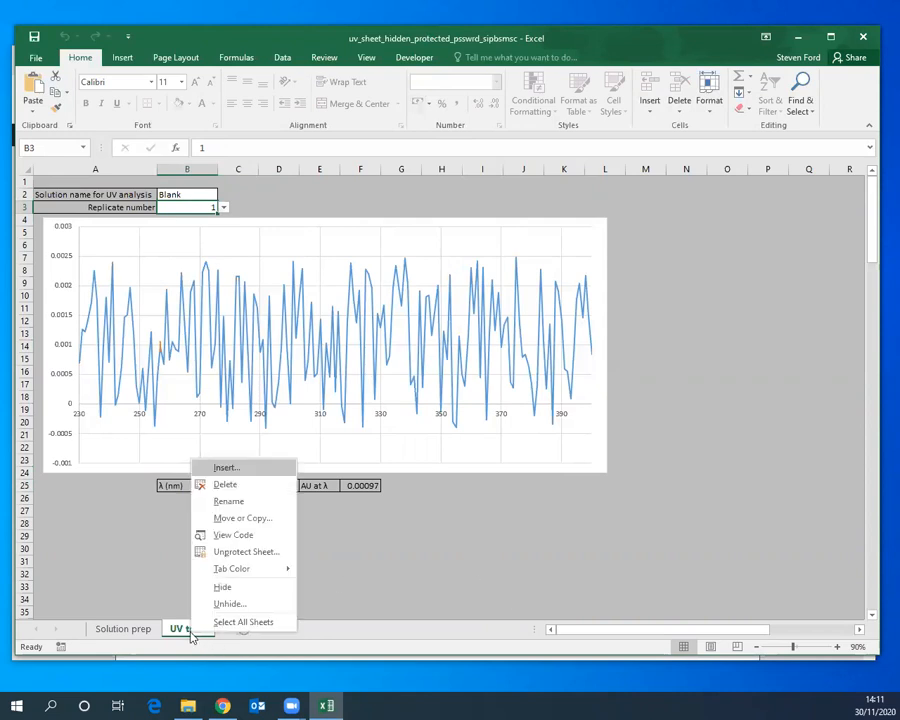
click(235, 547)
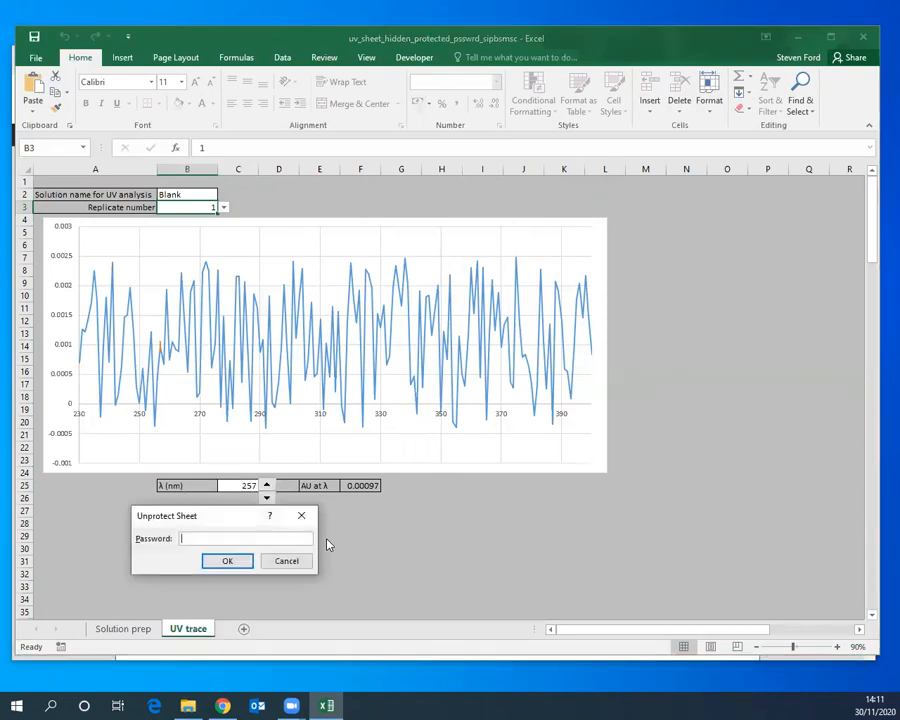
text(abc)
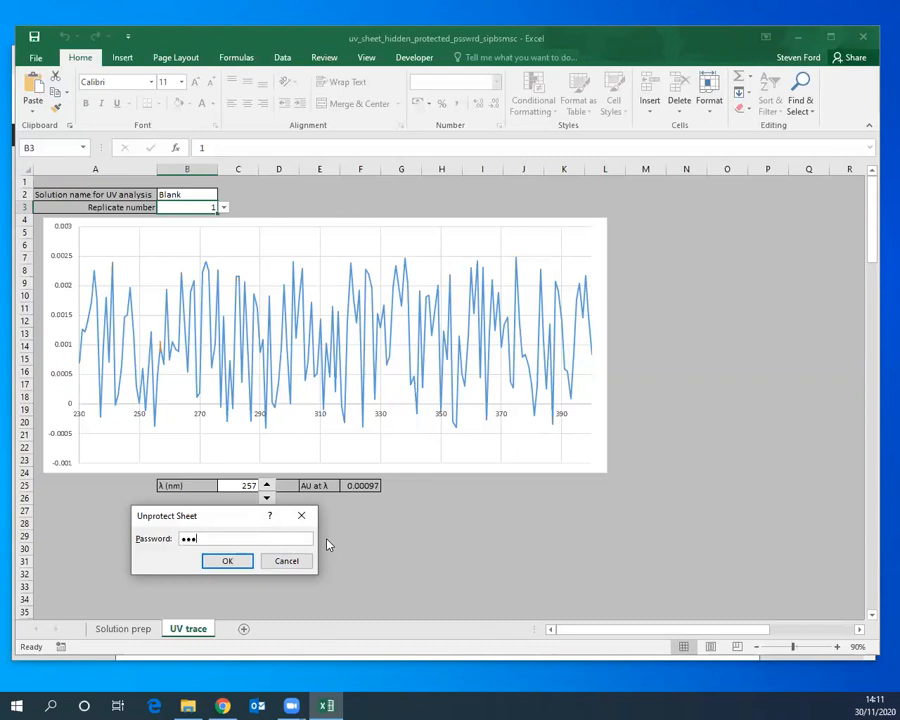
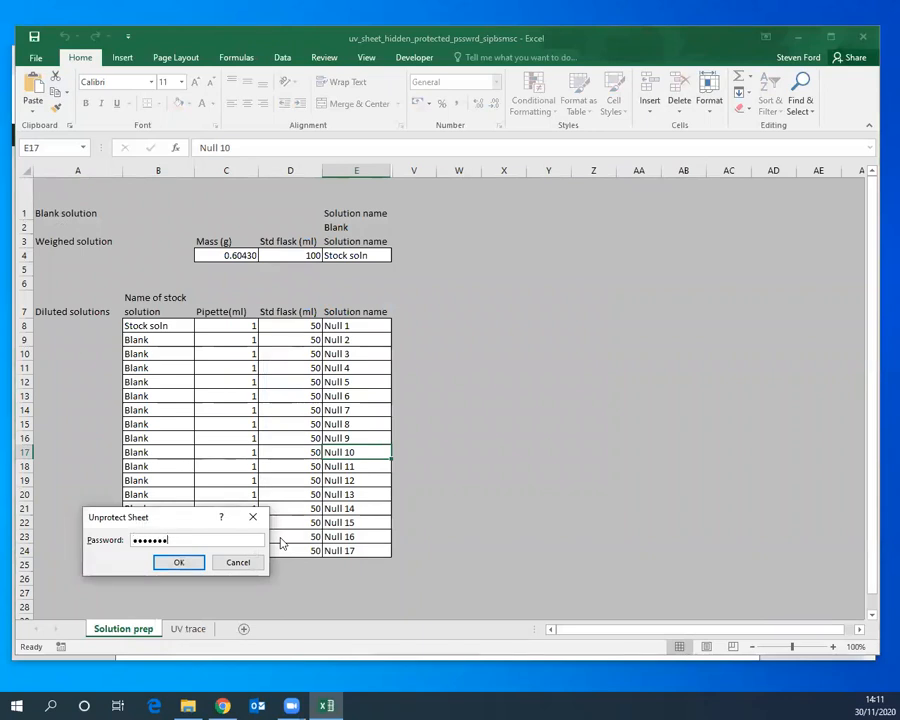
Step: Confirm the entered password so the Solution prep sheet becomes unprotected
key(Return)
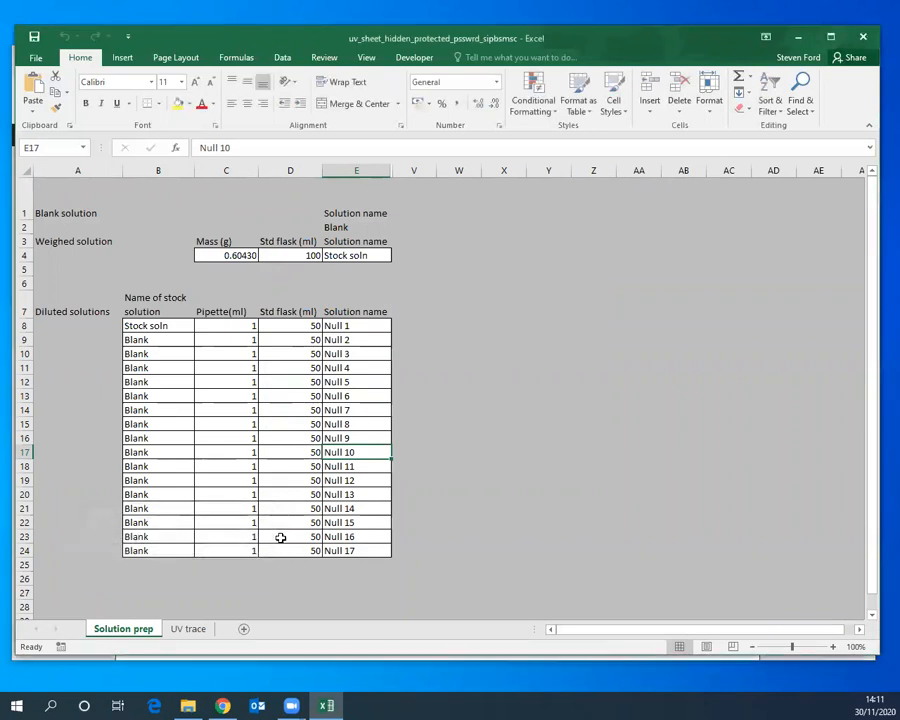
Step: Unhide Error sheet (h), review its pipette and flask errors, then return to Solution prep
right_click(185, 631)
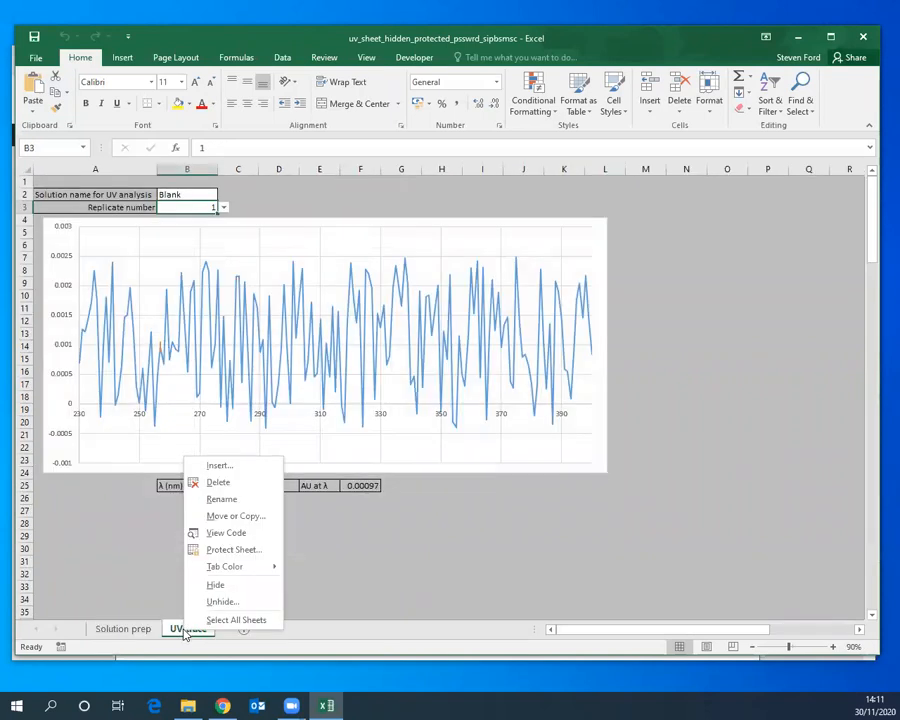
click(222, 600)
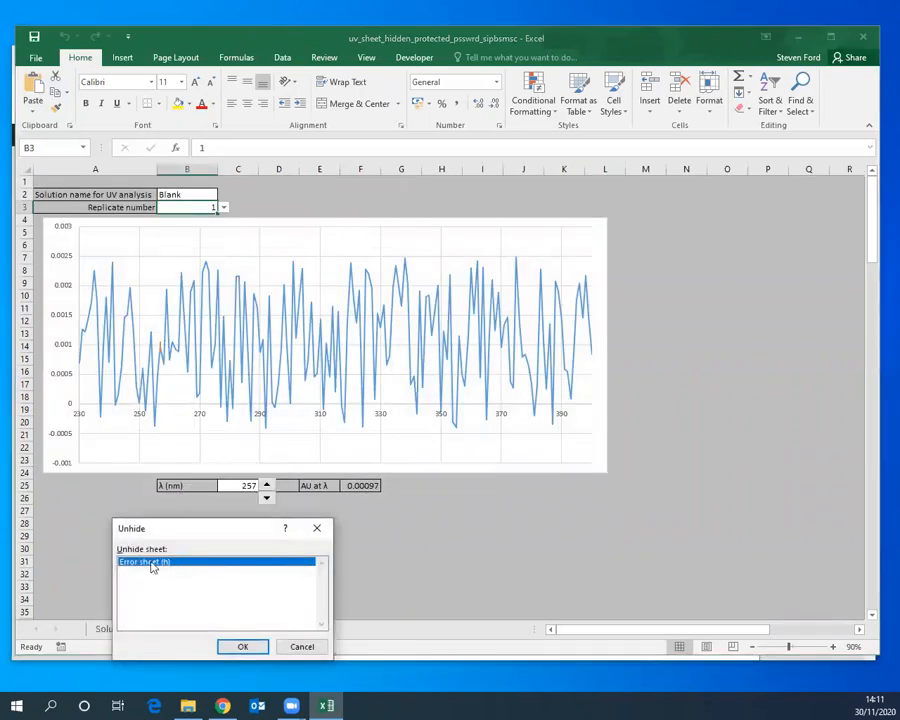
click(245, 647)
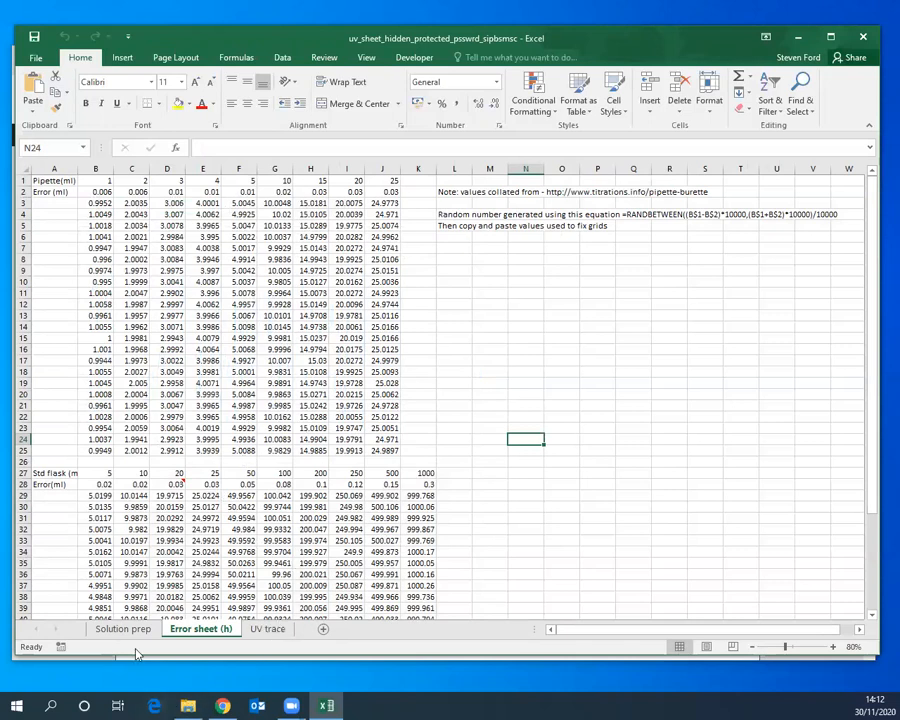
key(ctrl+Page_Up)
click(458, 325)
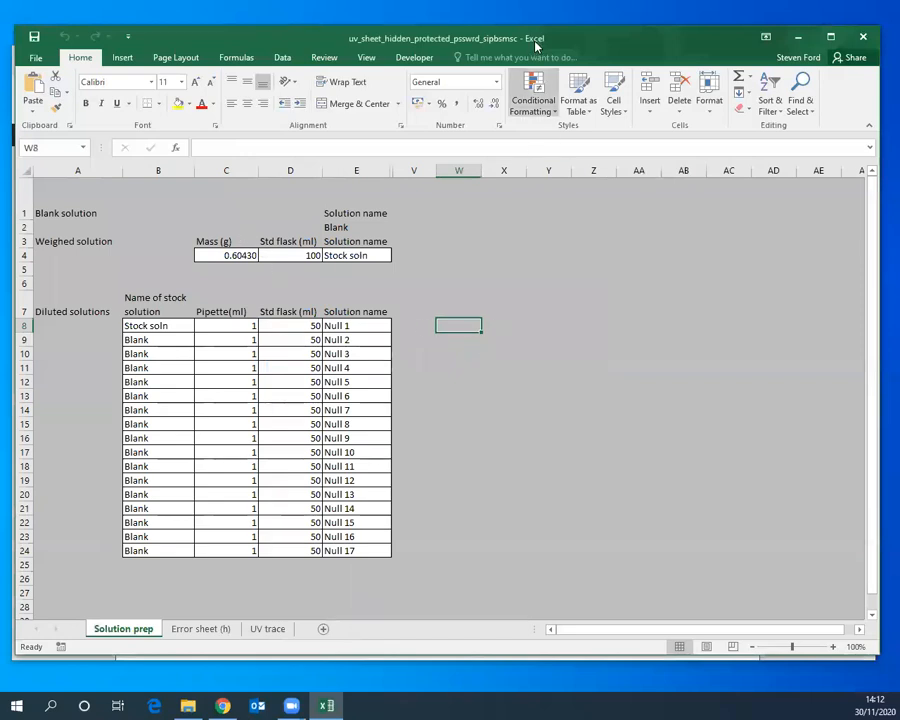
Step: Set the weighed mass in C4 to 0.60750 g and the flask volume in D4 to 50 ml
drag(547, 43, 546, 51)
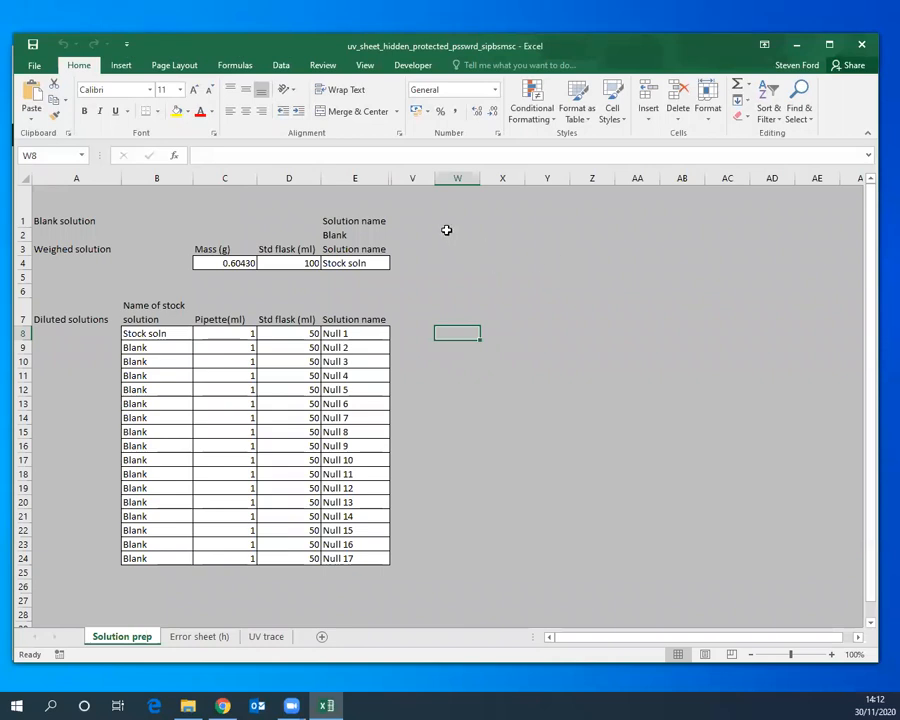
click(226, 265)
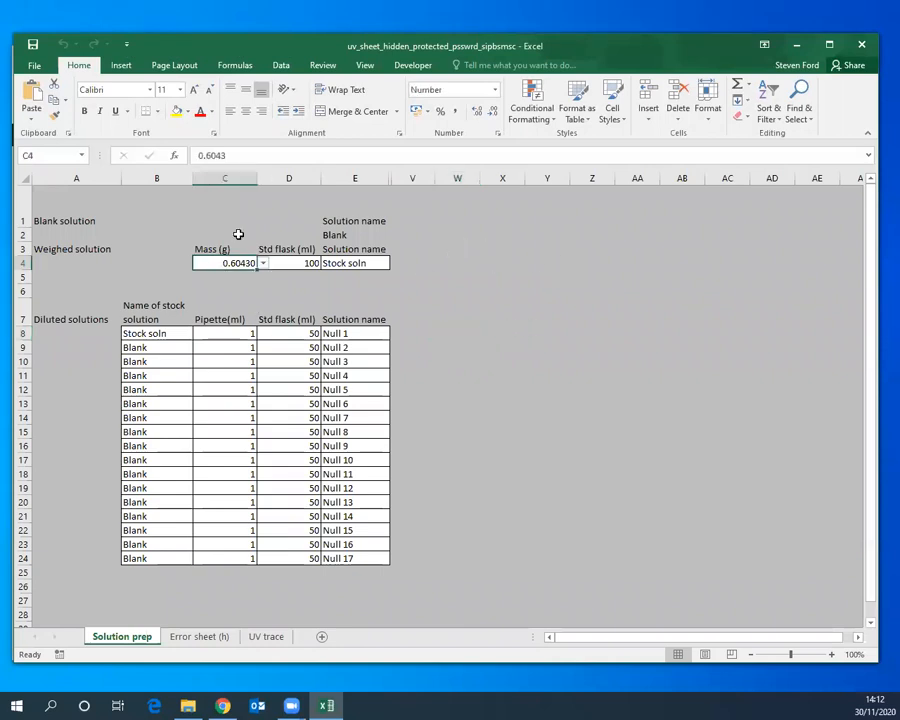
click(263, 263)
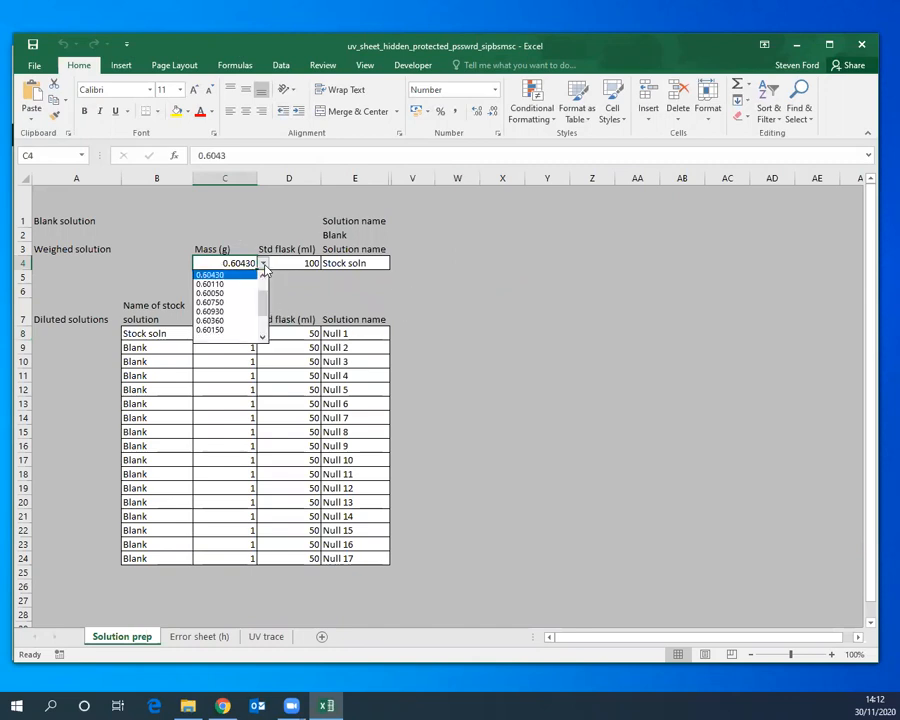
mouse_move(265, 306)
mouse_down()
mouse_move(265, 295)
mouse_move(265, 304)
mouse_up()
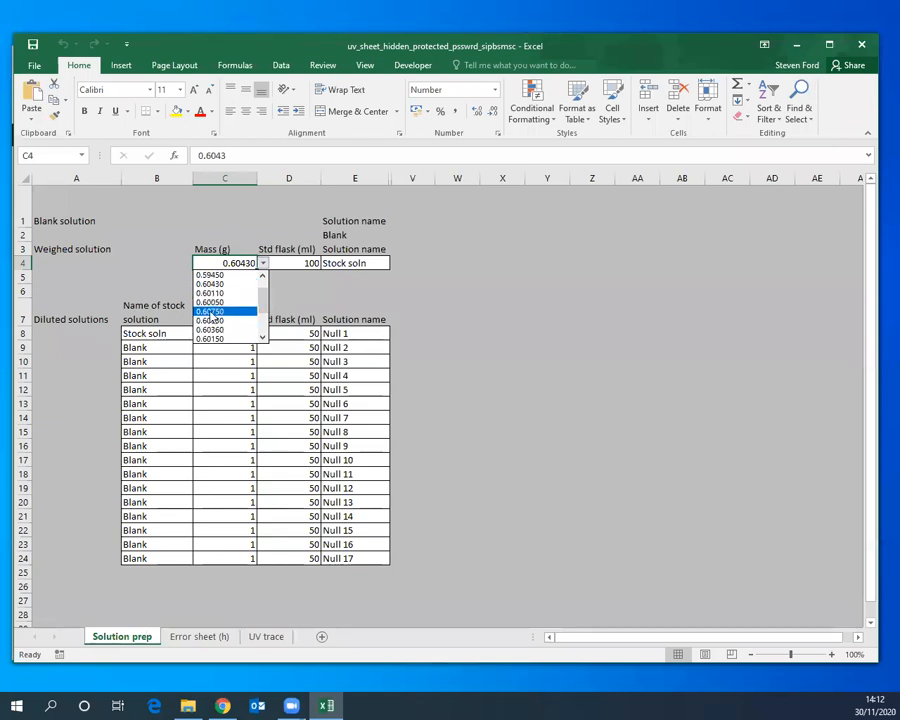
click(211, 312)
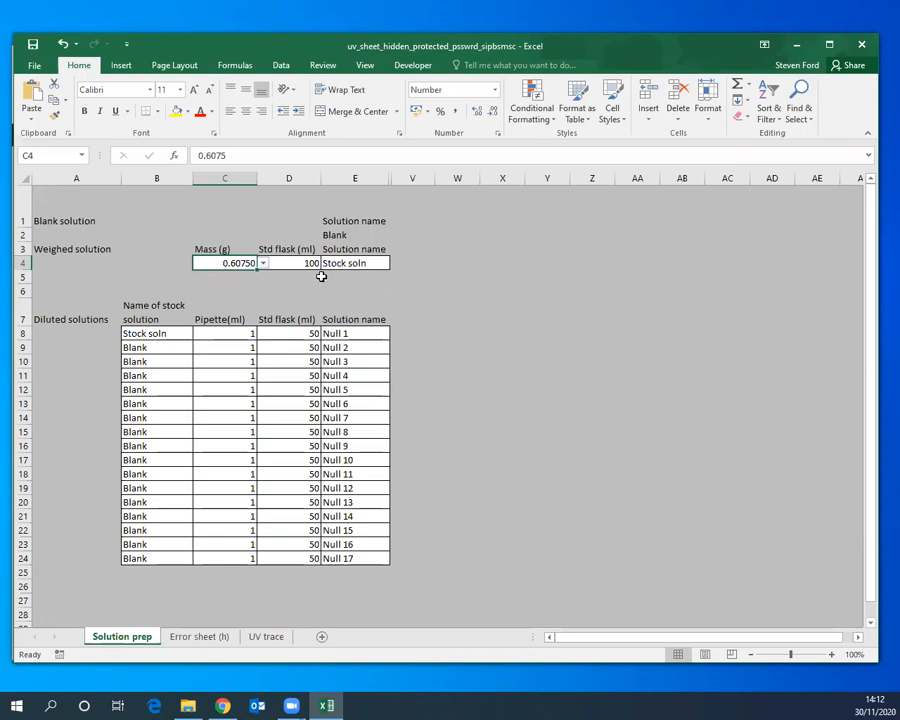
click(287, 262)
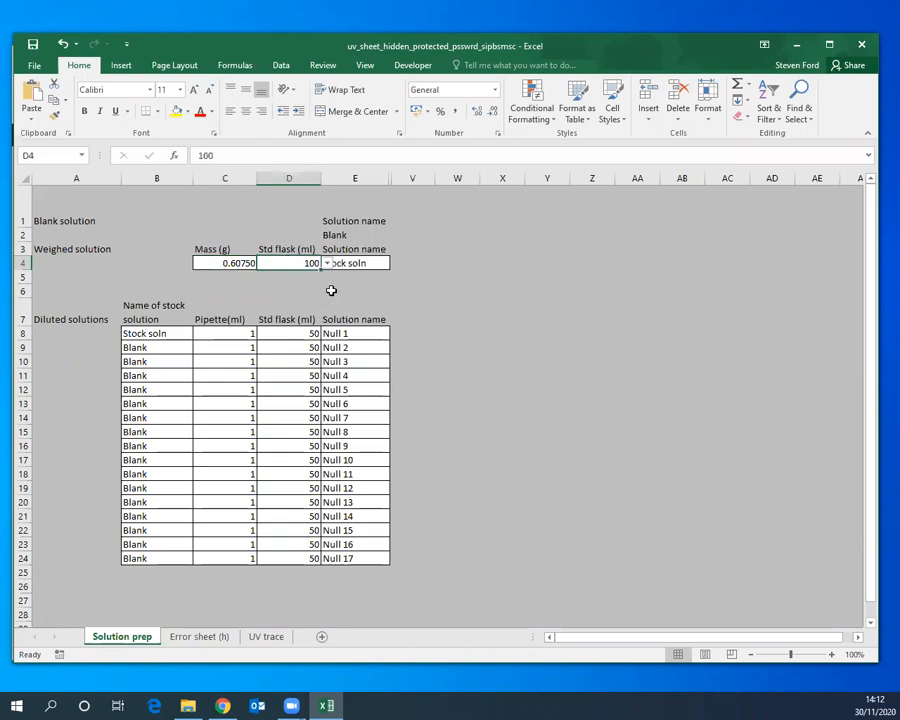
click(326, 263)
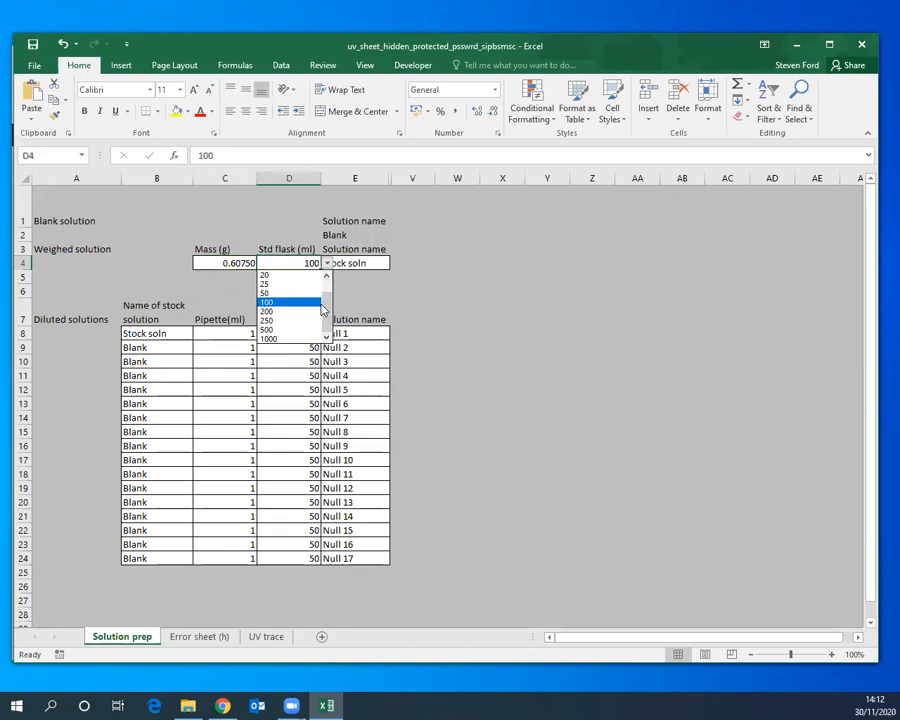
mouse_move(326, 309)
mouse_down()
mouse_move(331, 276)
mouse_move(326, 317)
mouse_move(329, 302)
mouse_up()
click(290, 311)
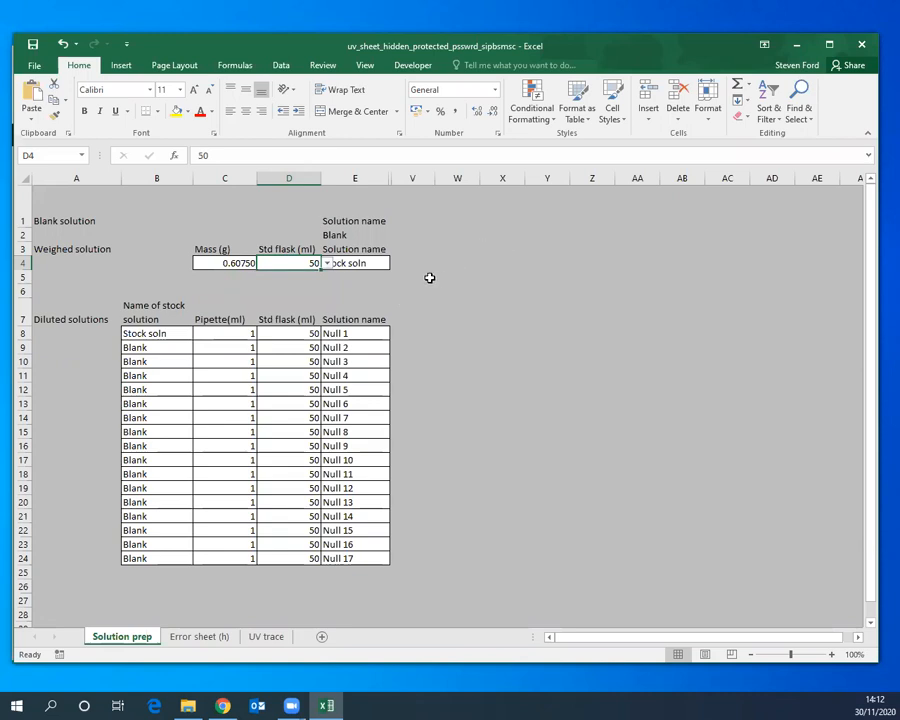
Step: Rename the weighed solution in E4 to 'Stock 1'
click(369, 263)
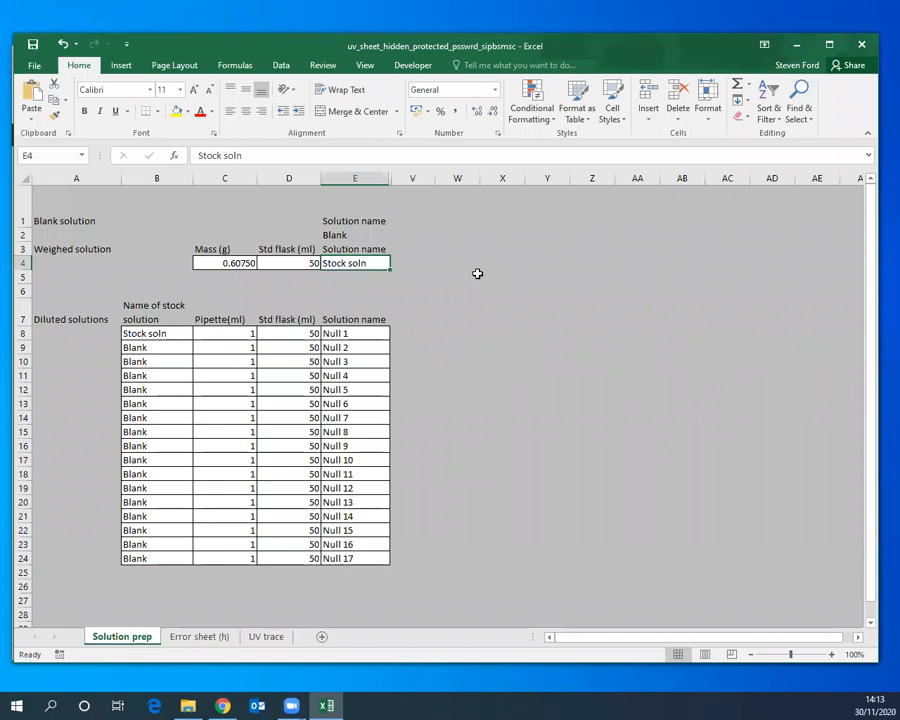
text(Stock)
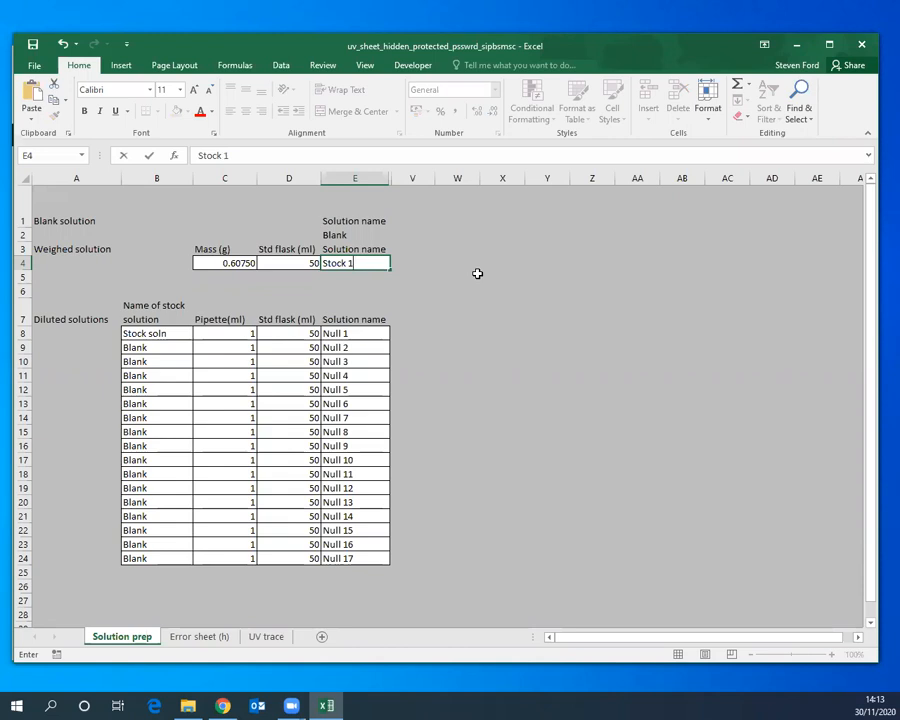
click(286, 388)
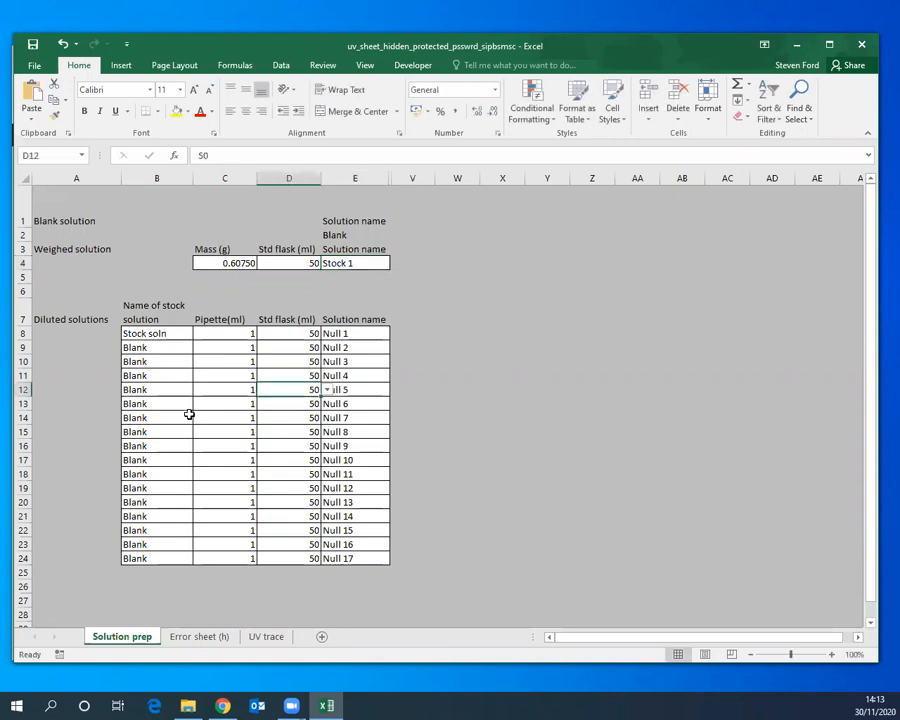
Step: Set the first dilution's source to Stock 1 with a 5 ml pipette volume
click(151, 334)
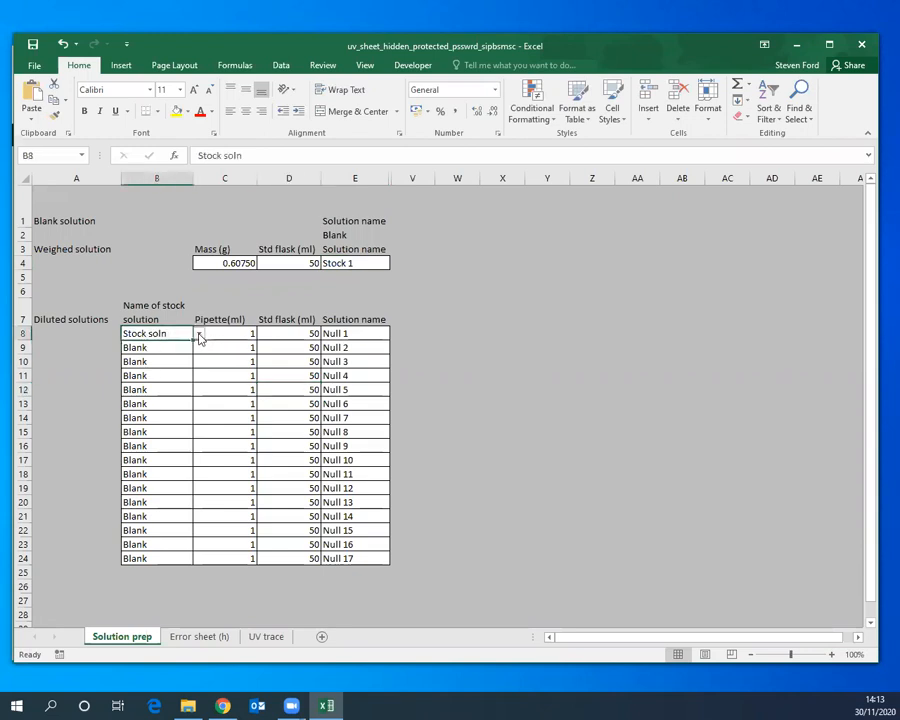
click(199, 335)
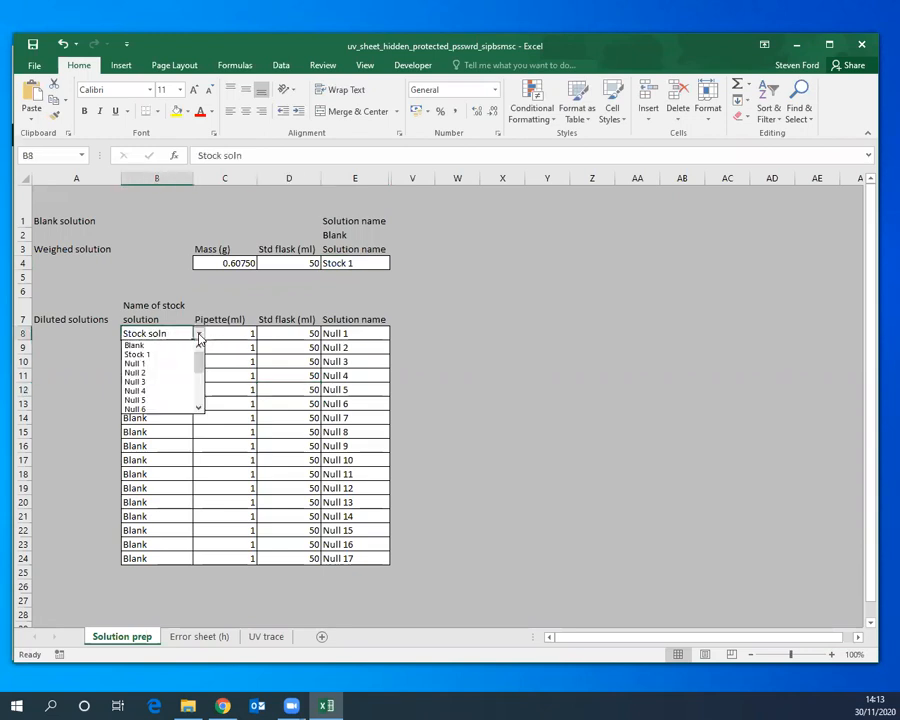
click(160, 356)
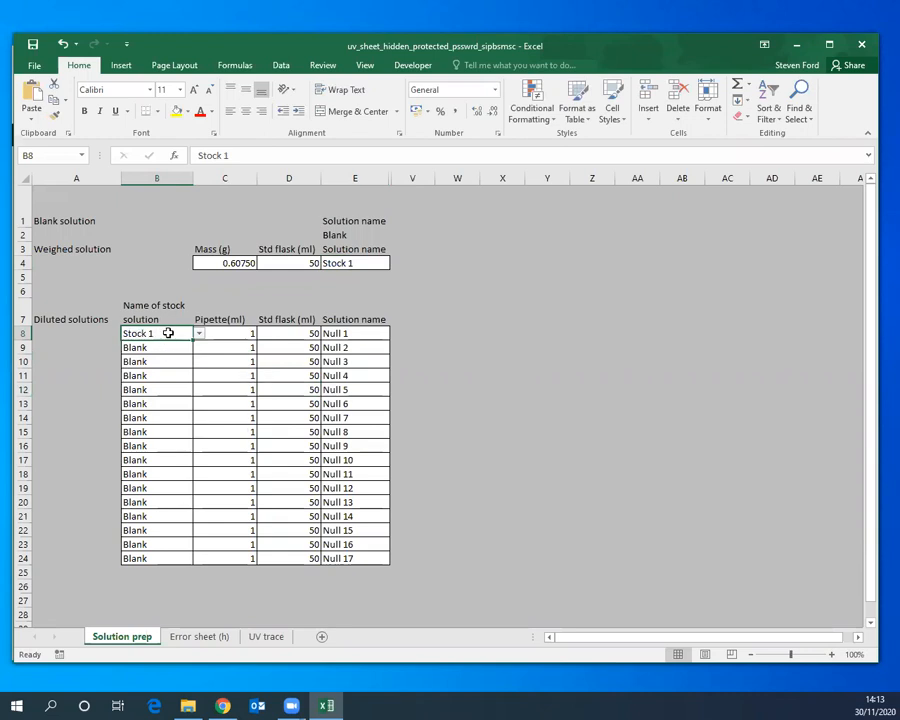
click(233, 332)
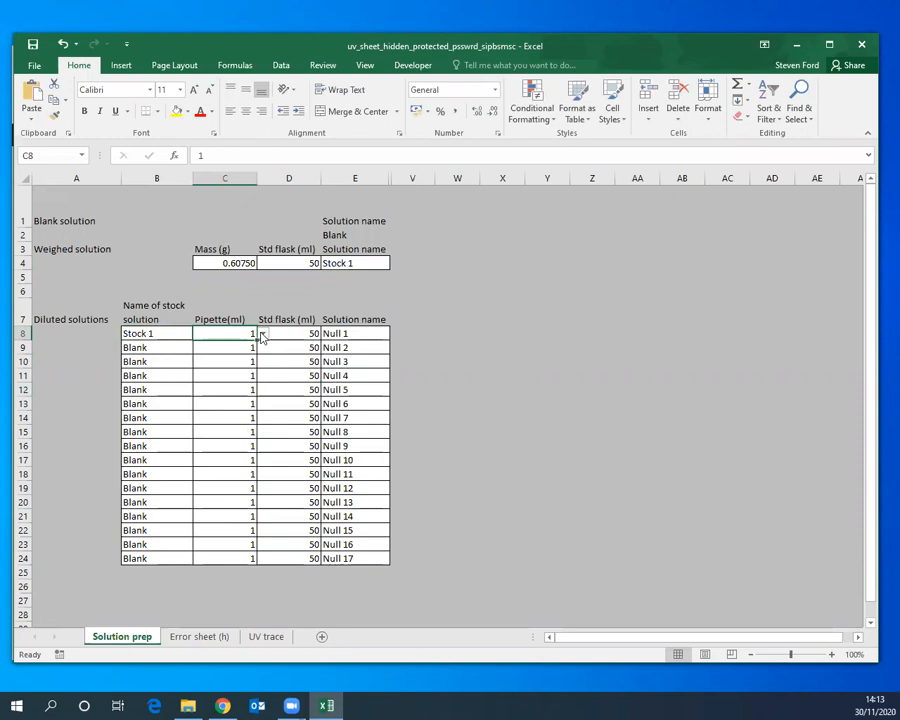
click(262, 334)
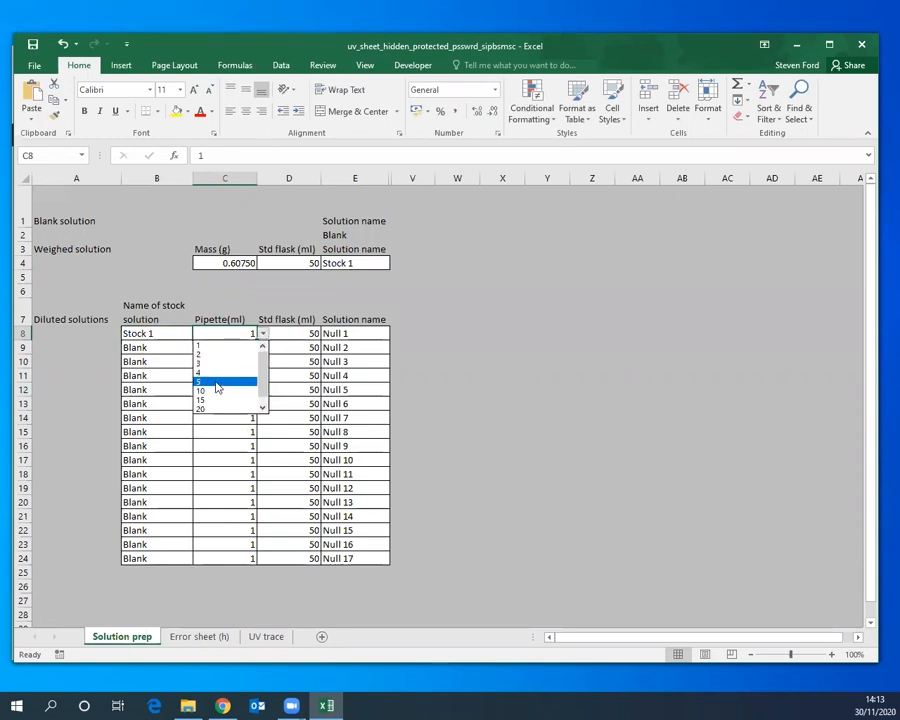
key(Return)
Step: Give the first dilution a 10 ml flask and name it Dilution1
click(290, 333)
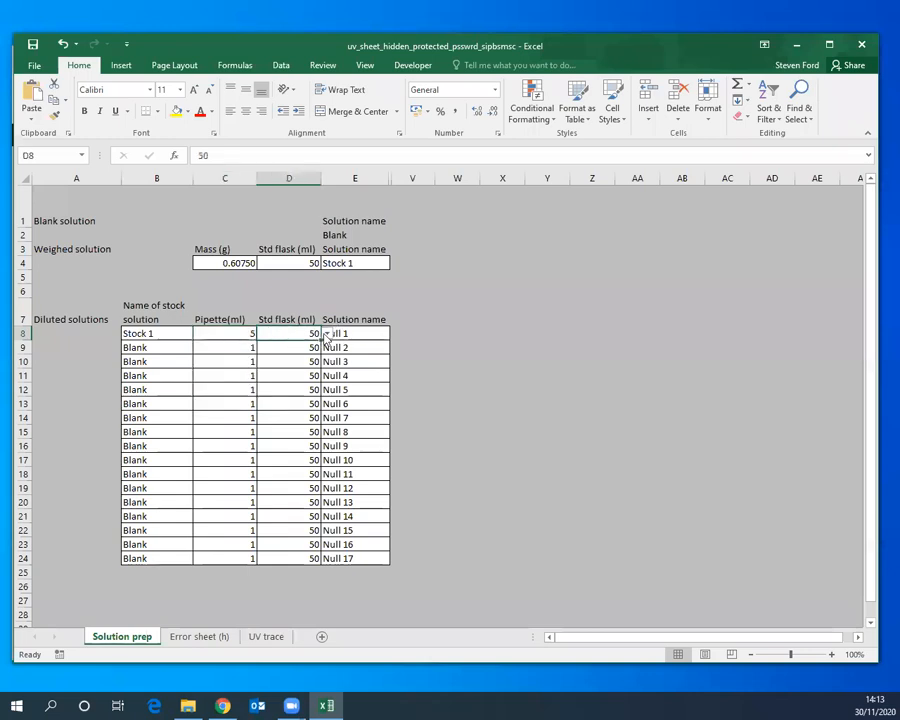
click(326, 334)
click(298, 362)
click(326, 333)
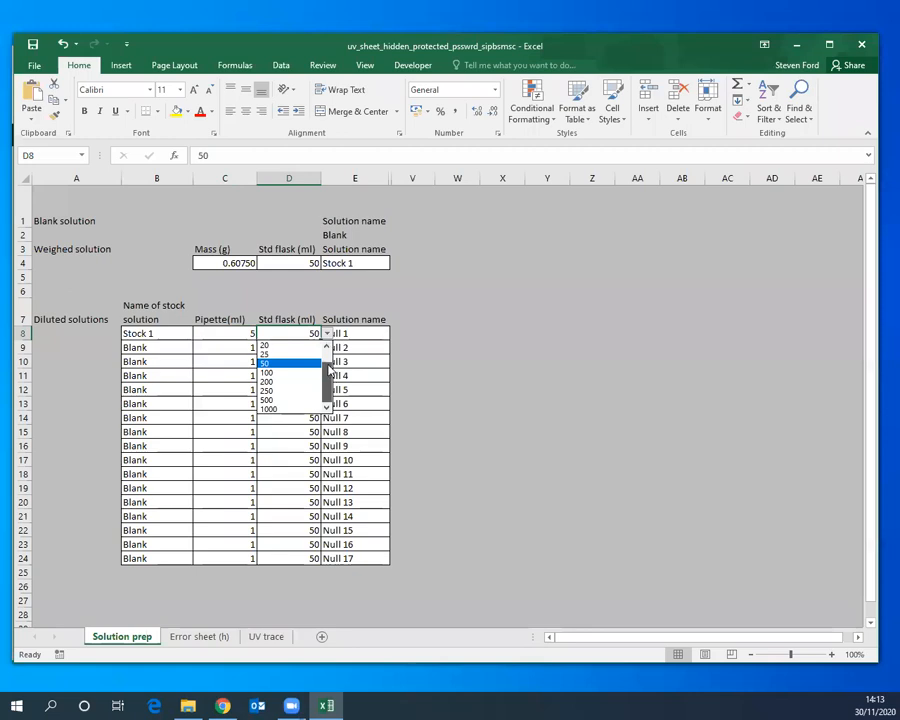
scroll(297, 363, up, 1)
click(316, 354)
click(347, 333)
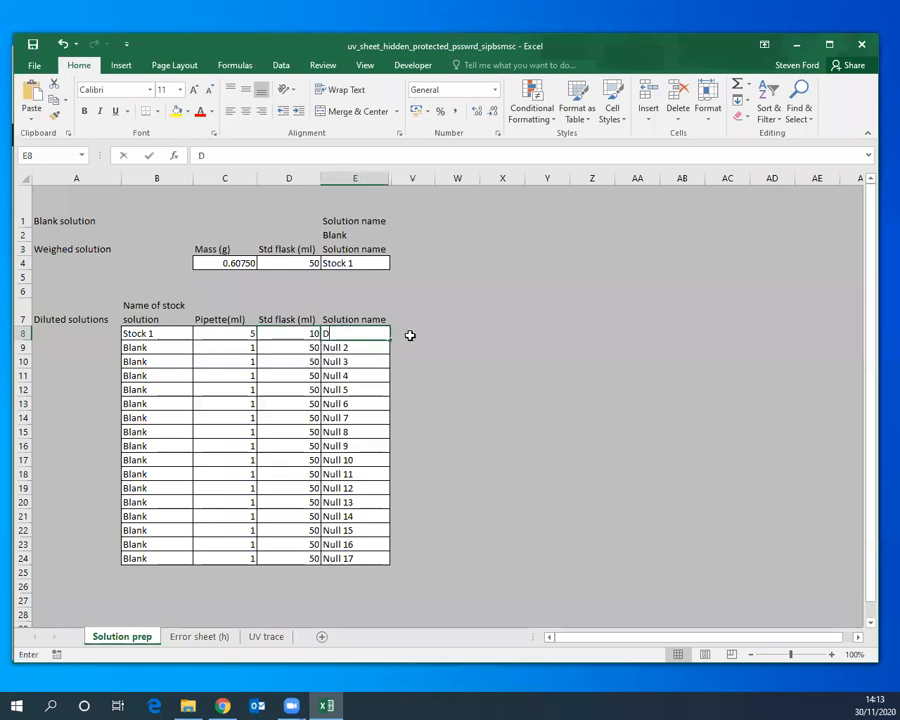
text(Dilution)
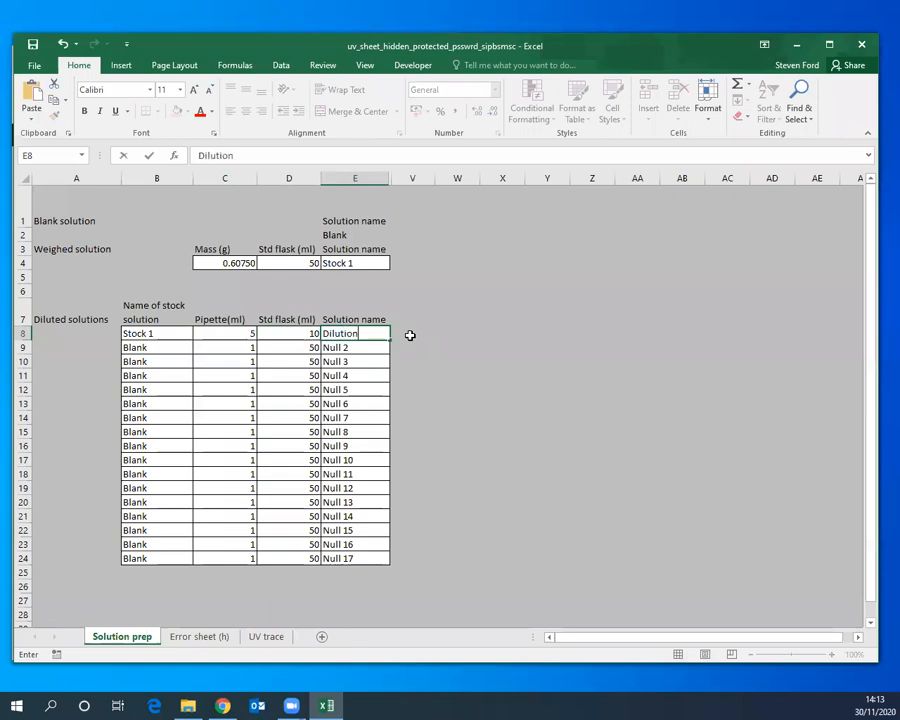
text(1)
click(355, 375)
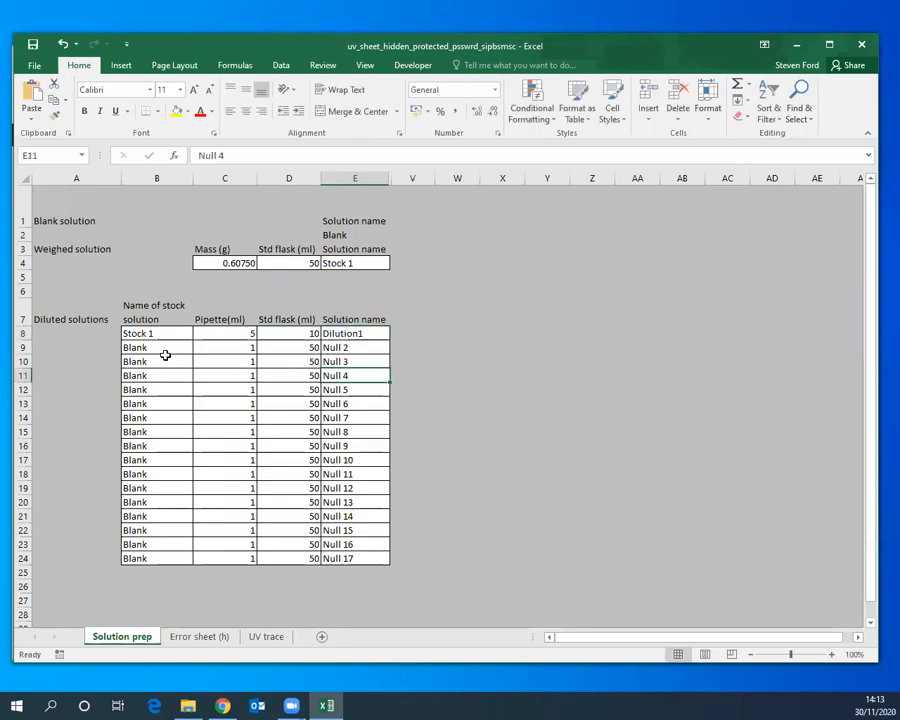
Step: Set row 9 to take 5 ml of Dilution1 into a 10 ml flask, named D2
click(172, 350)
click(199, 350)
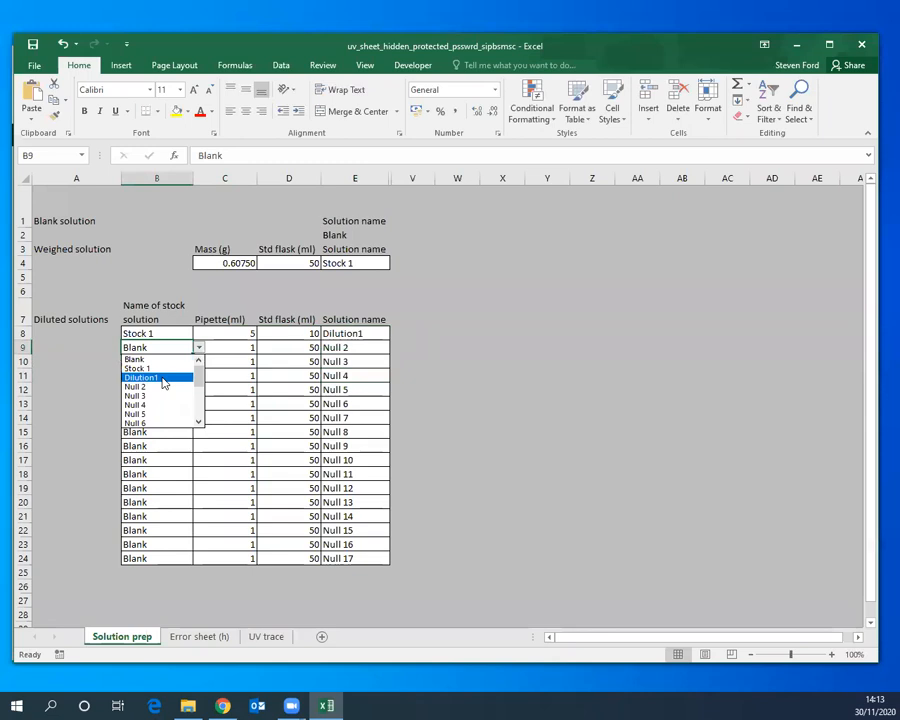
click(165, 374)
click(223, 347)
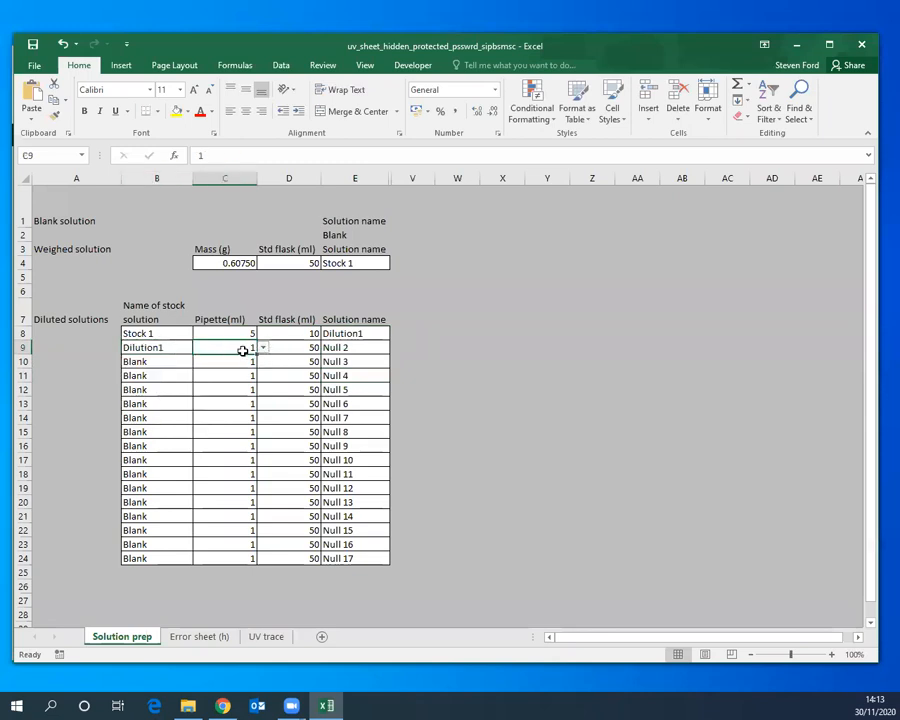
double_click(243, 347)
click(285, 348)
text(1)
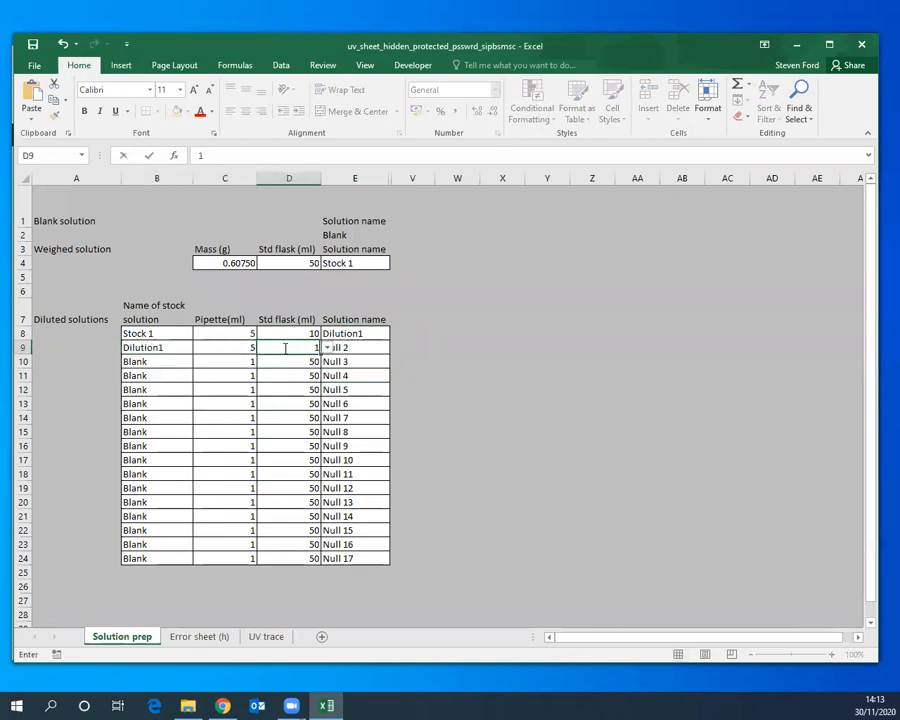
text(0)
click(369, 350)
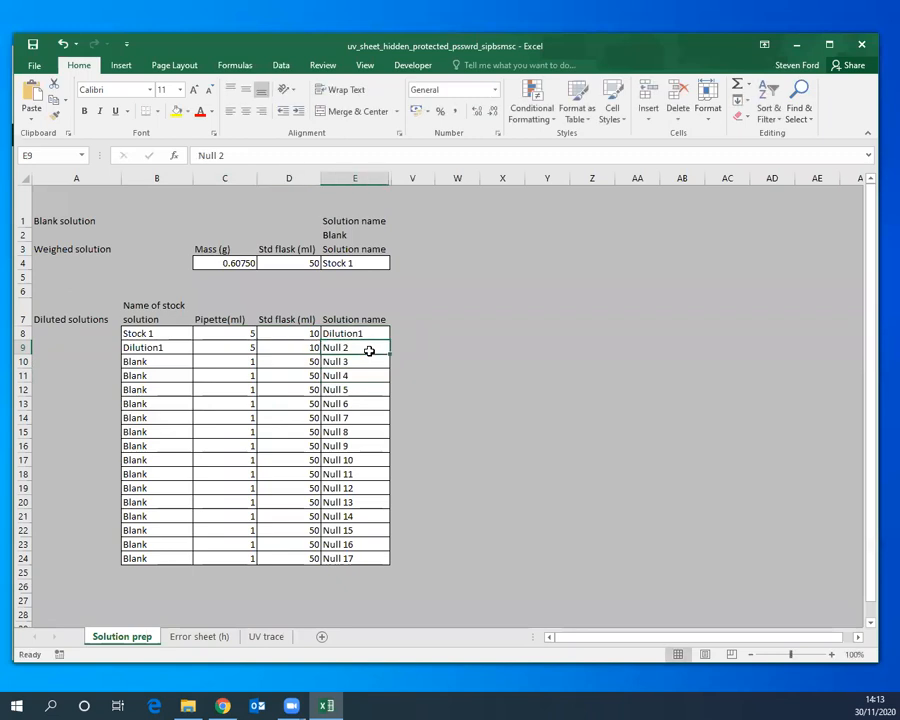
text(D2)
key(Return)
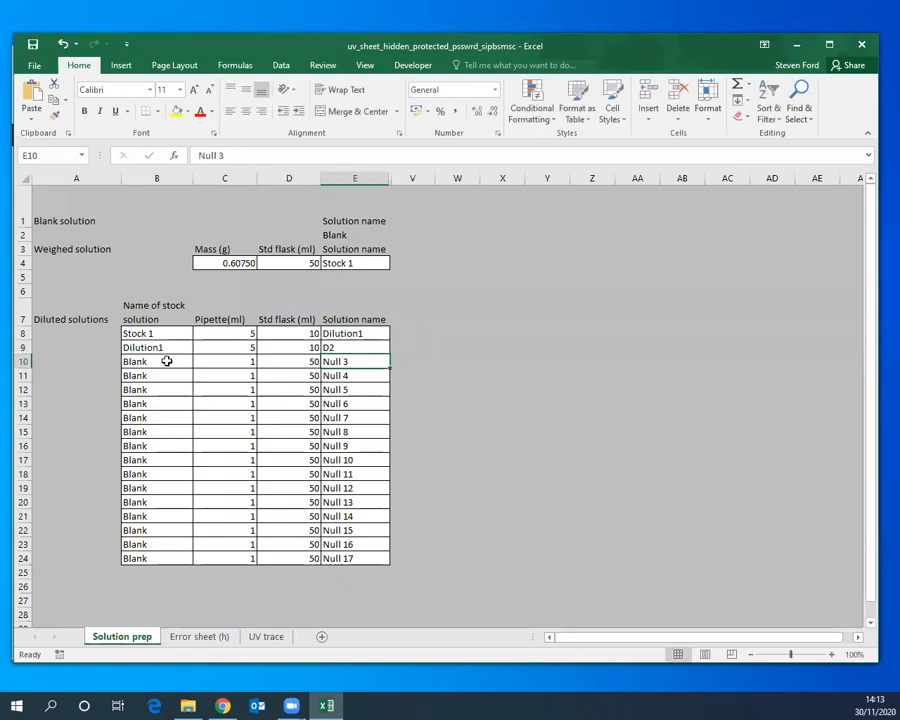
Step: Set row 10 to take 5 ml of D2 into a 10 ml flask, named D3
click(167, 361)
click(199, 361)
click(170, 396)
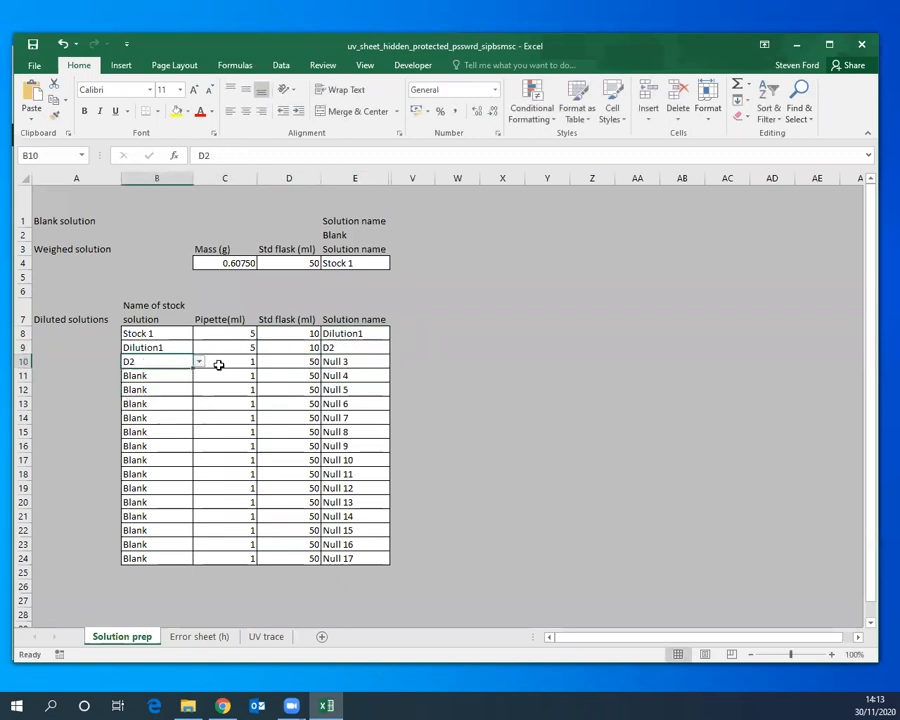
click(230, 362)
text(5)
click(292, 361)
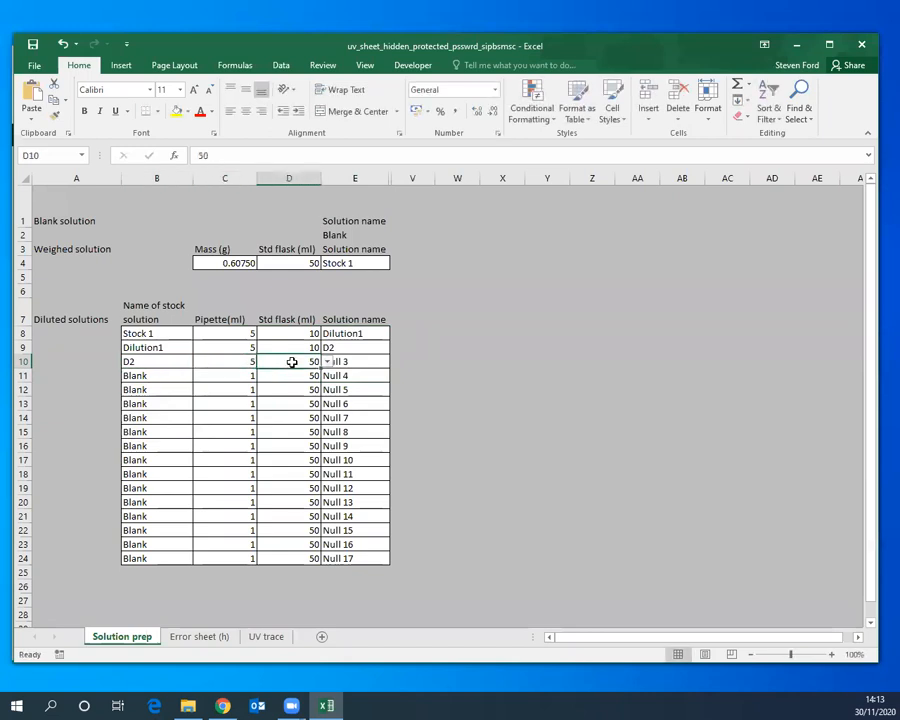
text(10)
click(367, 361)
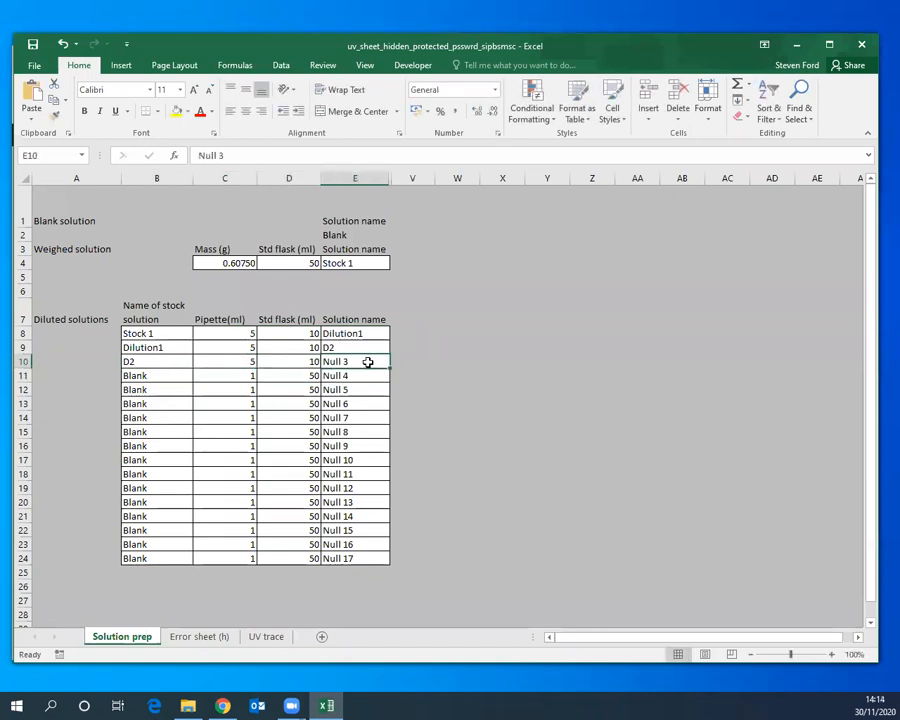
text(D3)
key(Return)
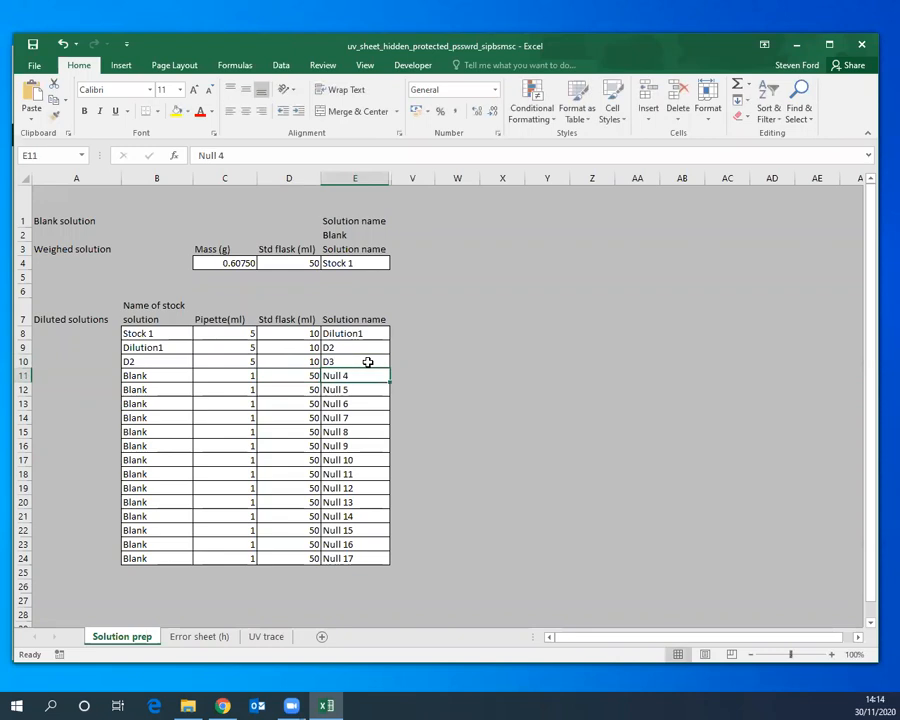
Step: Set row 11 to take 5 ml of D3 into a 10 ml flask, named D4
click(135, 376)
click(199, 376)
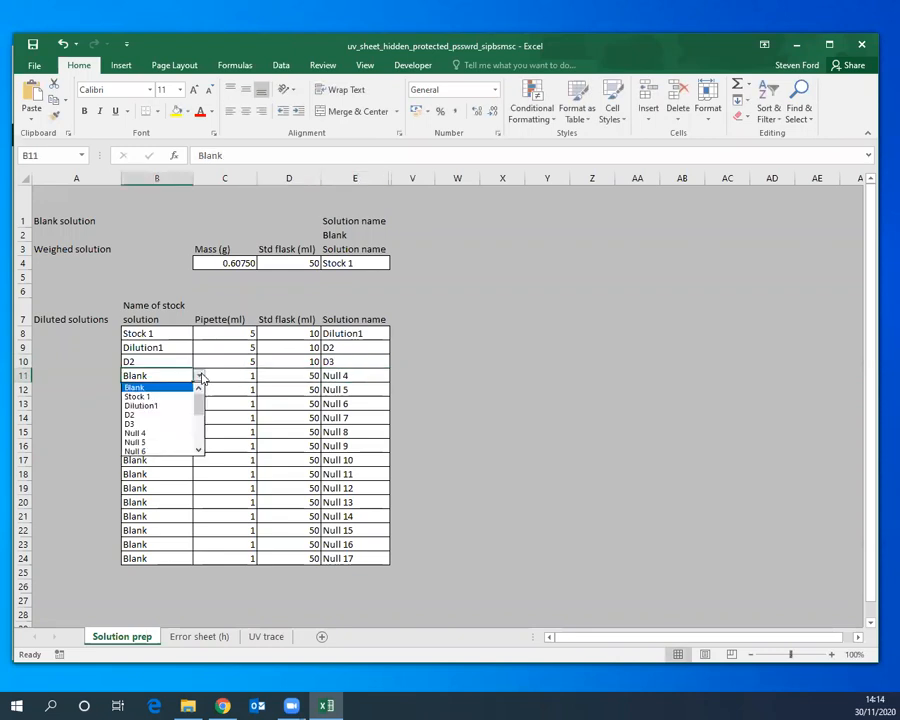
click(145, 423)
click(223, 375)
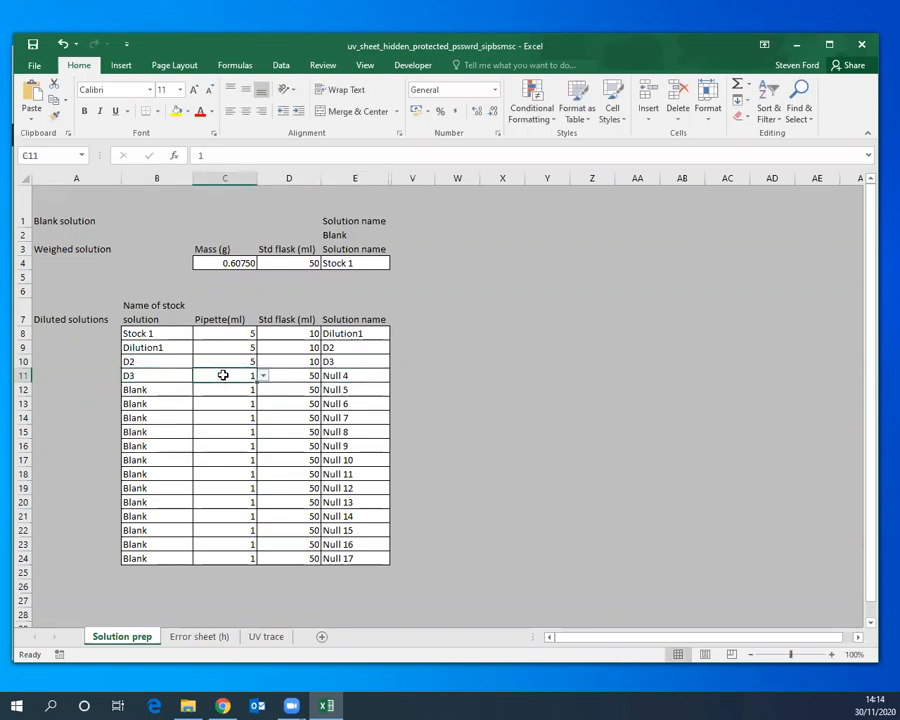
text(5)
click(295, 374)
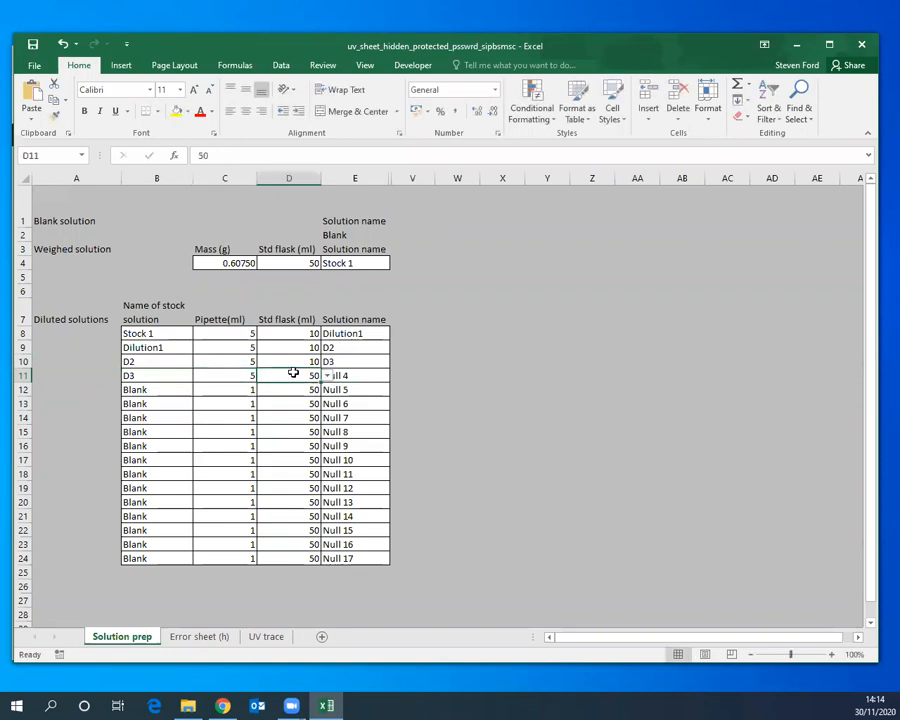
text(10)
key(Return)
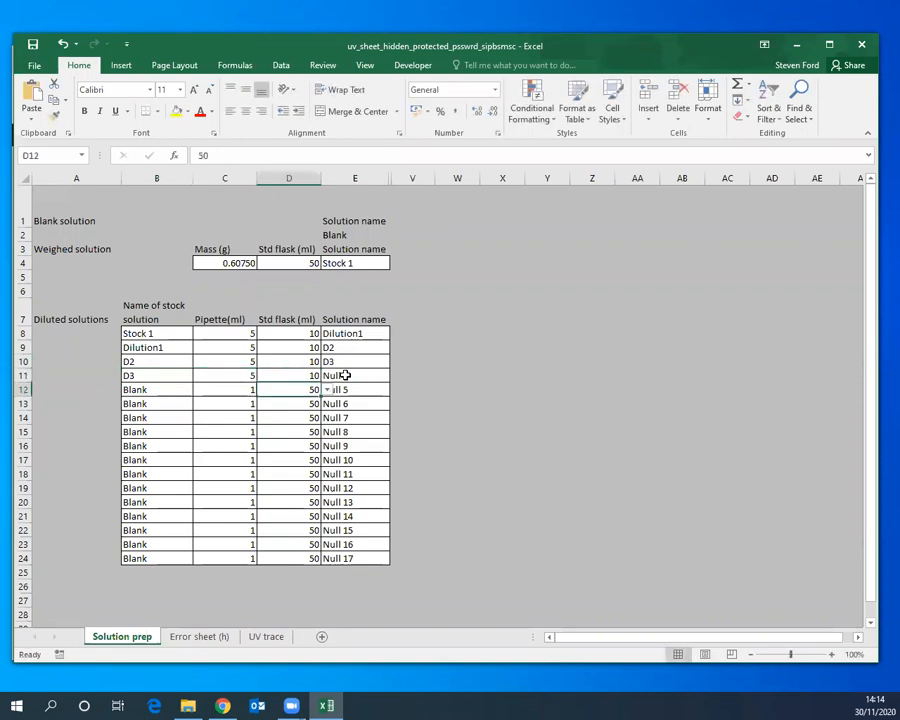
click(349, 373)
text(D4)
key(Return)
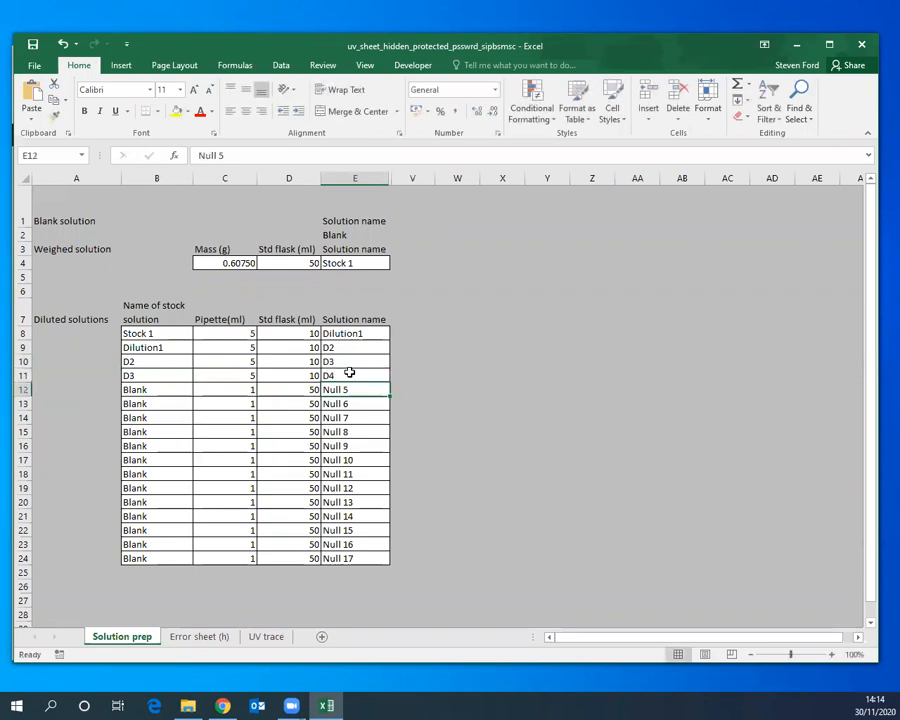
Step: Set row 12 to take 5 ml of D4 into a 10 ml flask, named D5
click(158, 391)
click(199, 390)
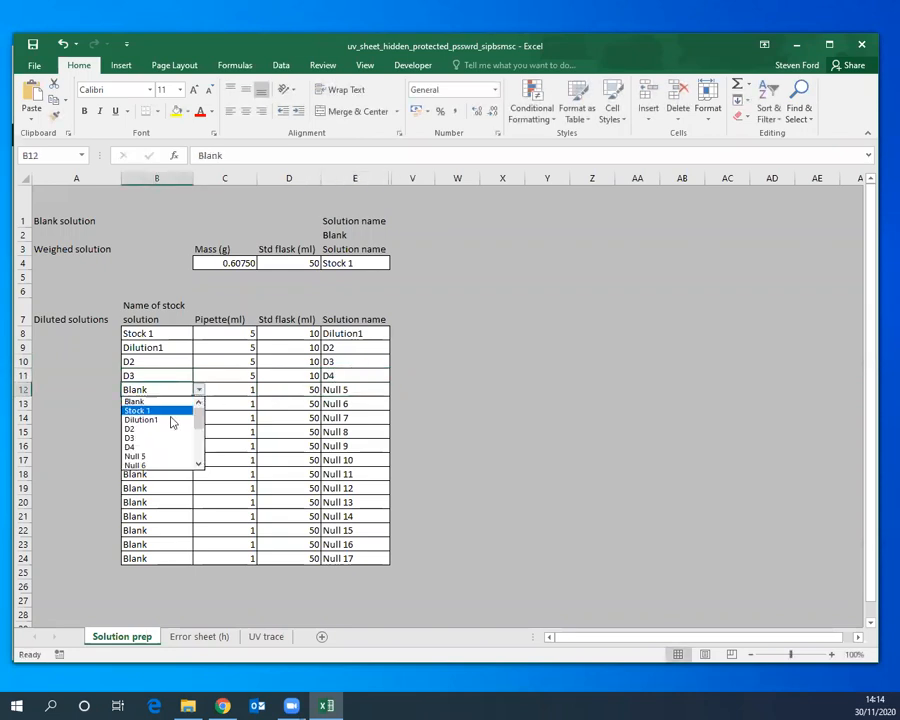
click(170, 447)
click(214, 388)
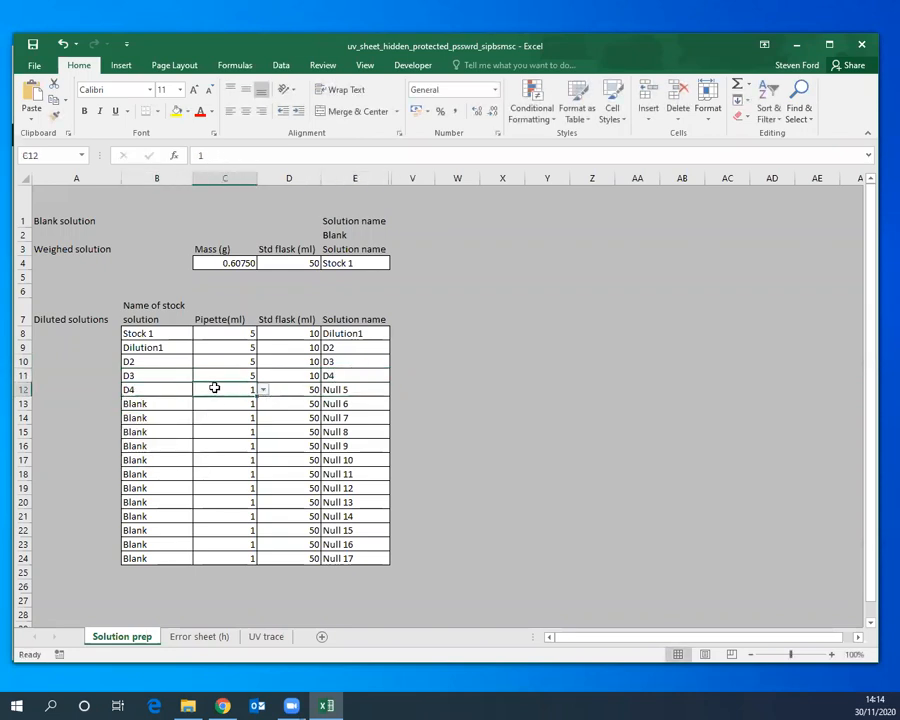
text(5)
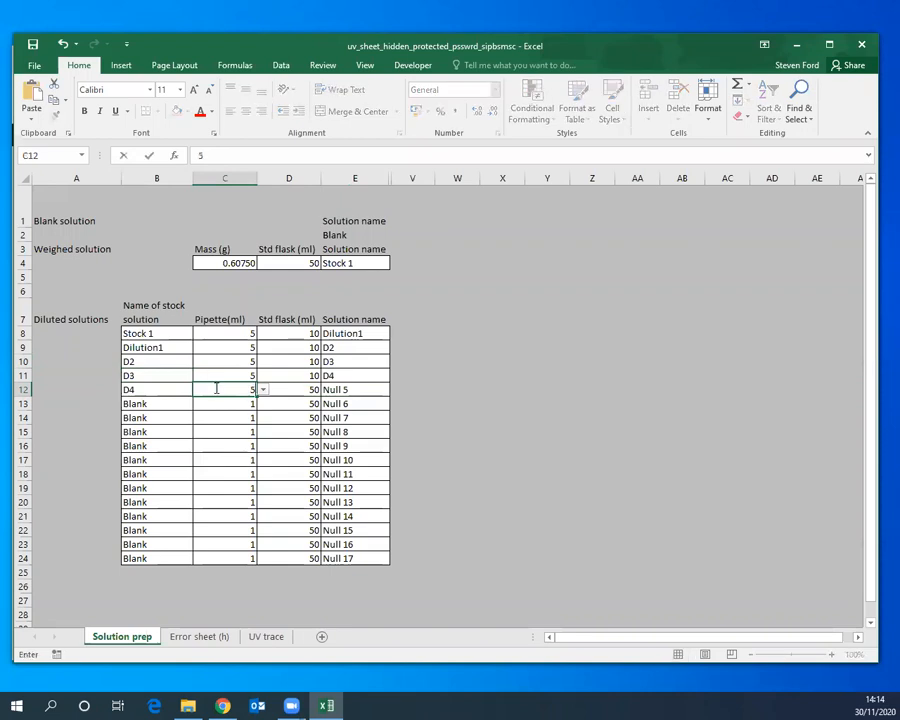
click(293, 389)
text(10)
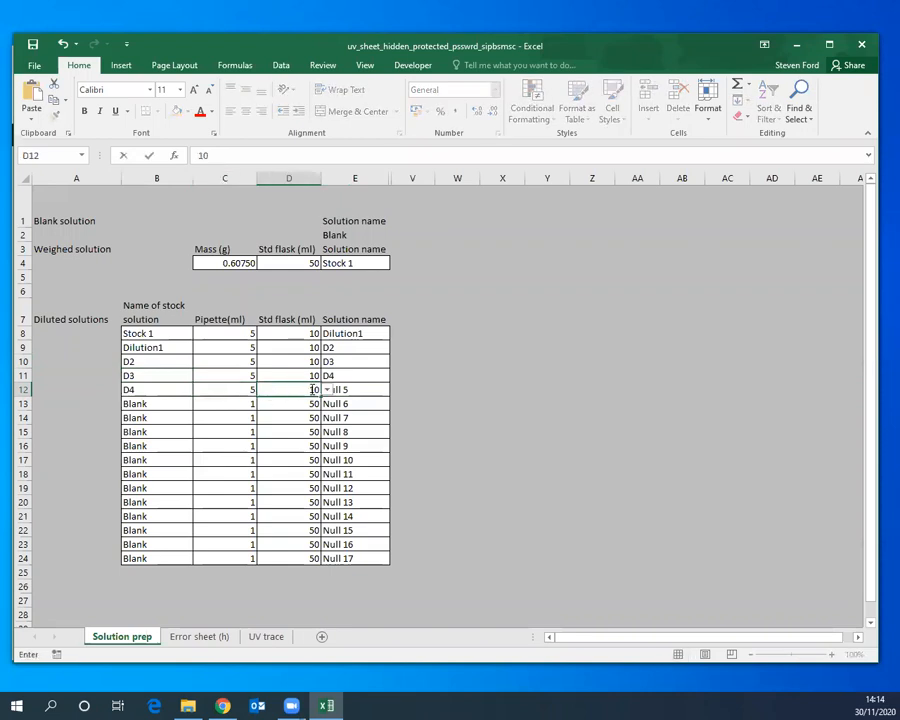
click(343, 389)
text(D5)
key(ctrl+Return)
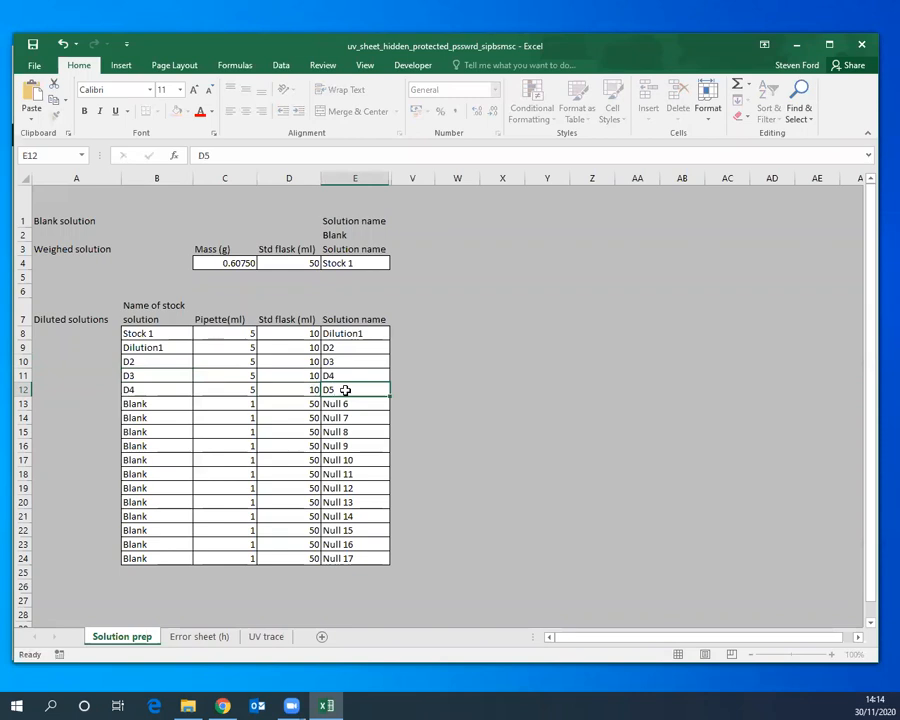
key(Down)
Step: Set row 13 to dilute D5 into a 10 ml flask, named D6
click(155, 403)
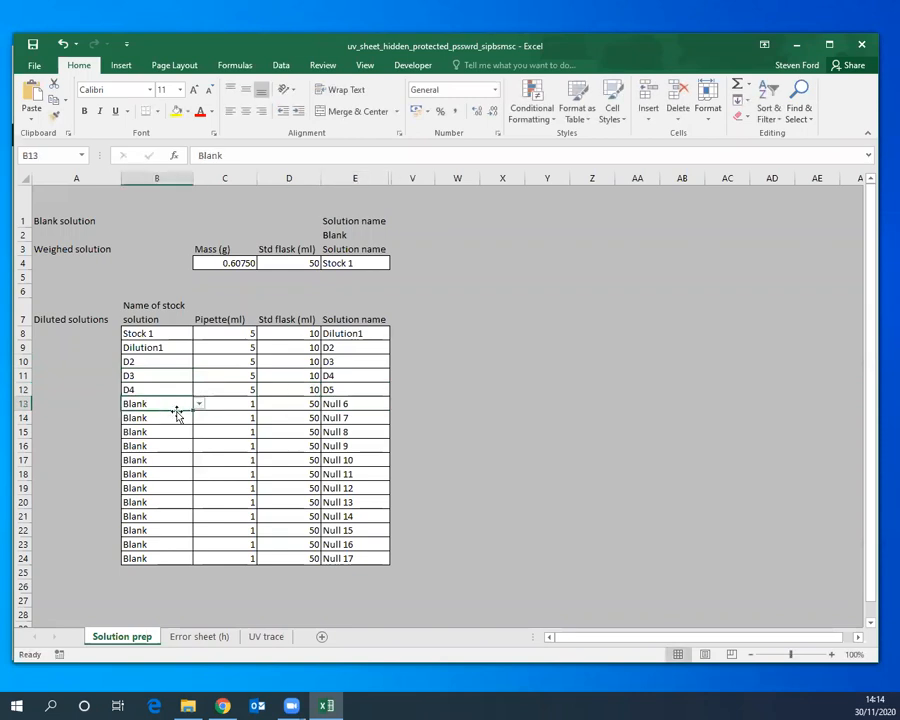
text(D5)
click(232, 403)
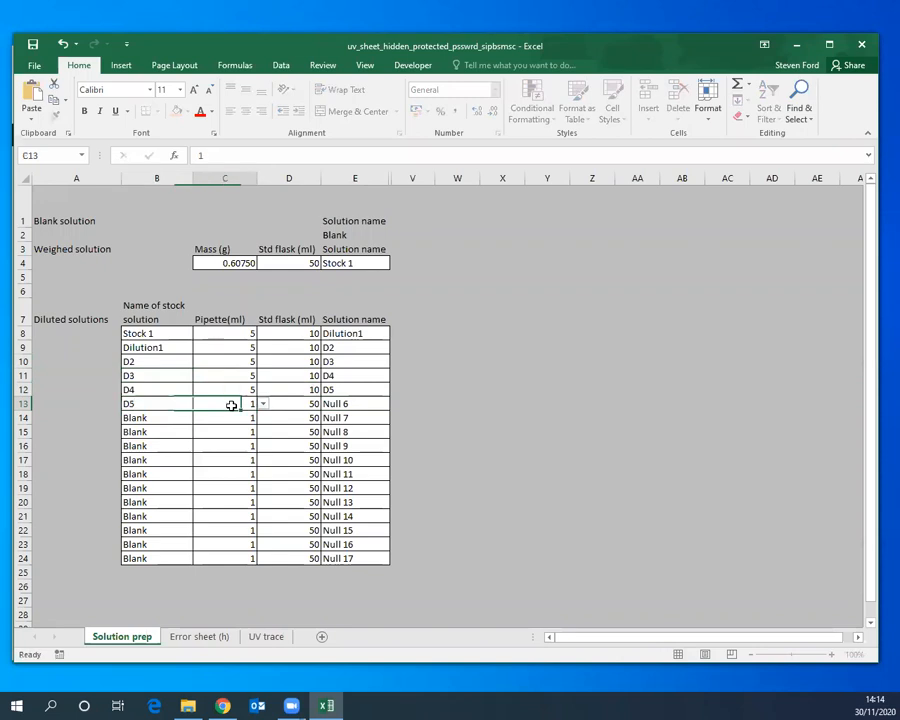
click(297, 403)
text(10)
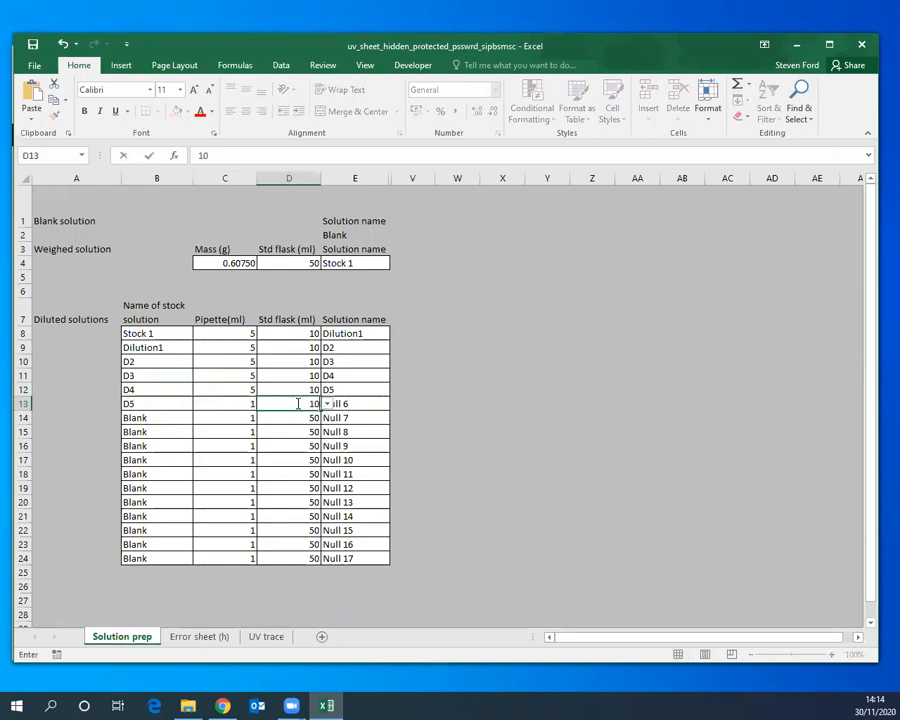
click(361, 405)
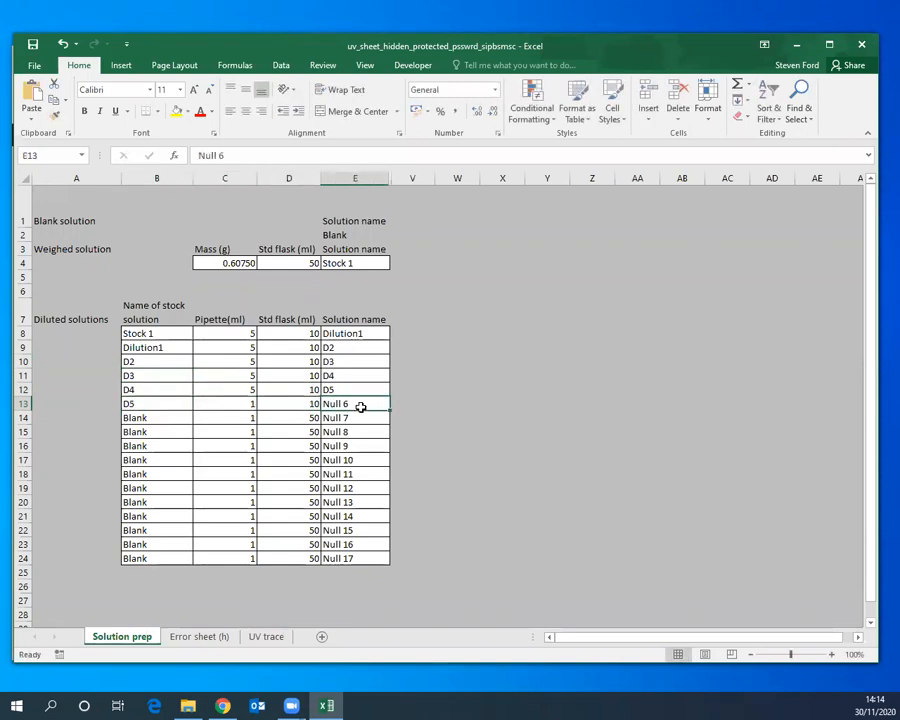
text(D6)
key(Return)
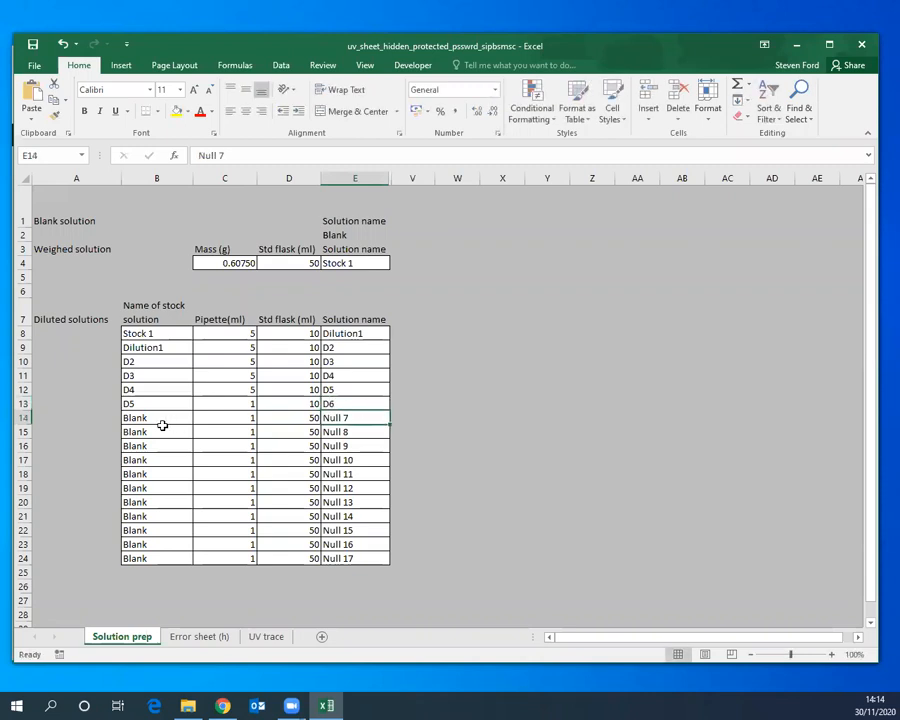
Step: Set row 14 to dilute D6 into a 10 ml flask, named Final
click(163, 418)
click(199, 418)
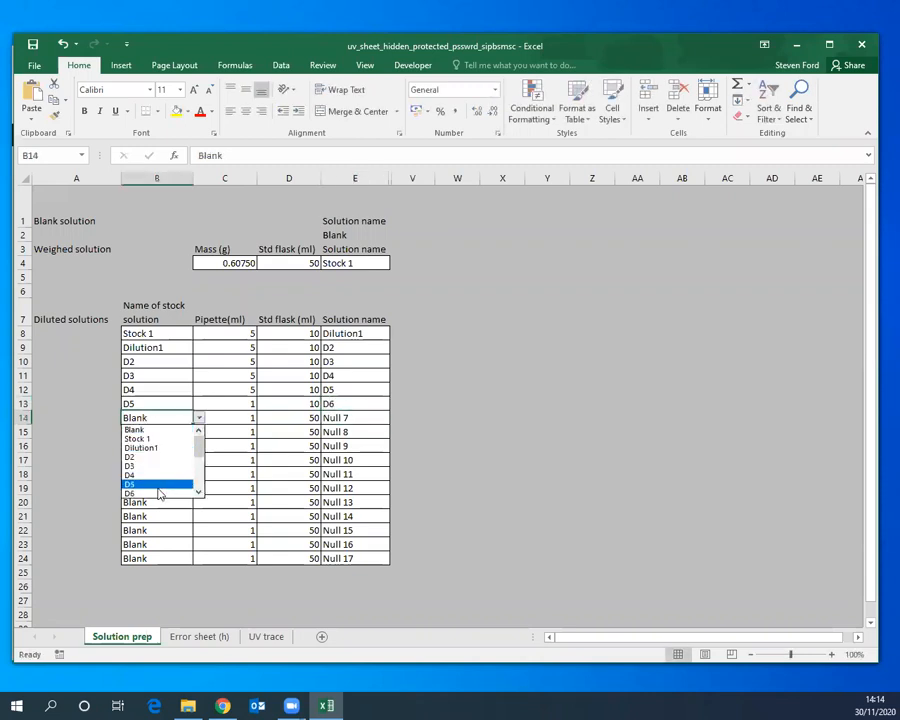
click(157, 490)
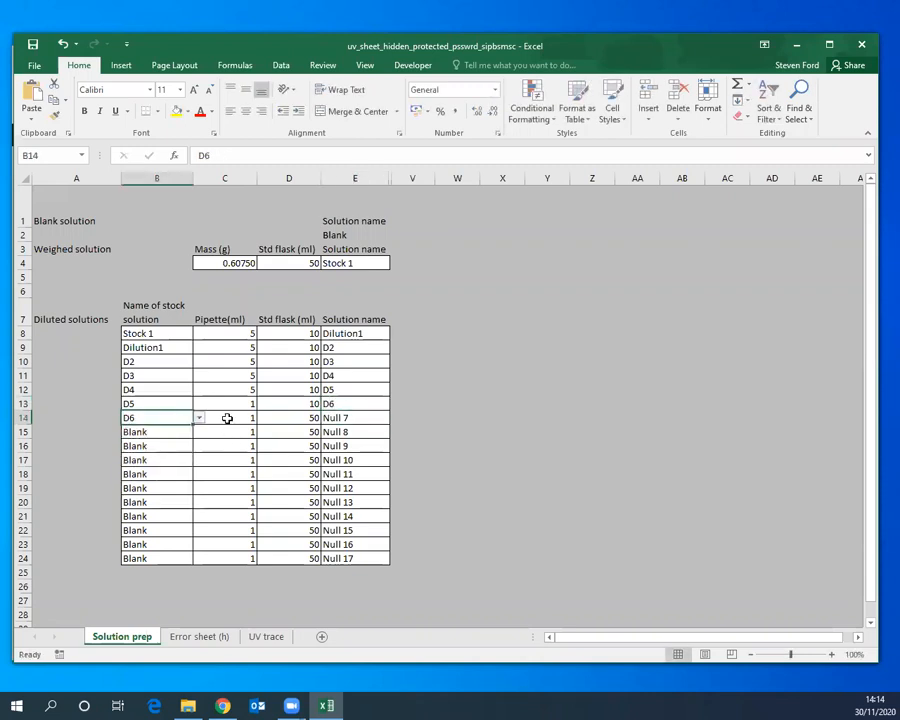
click(297, 417)
text(10)
click(356, 411)
text(FDilu)
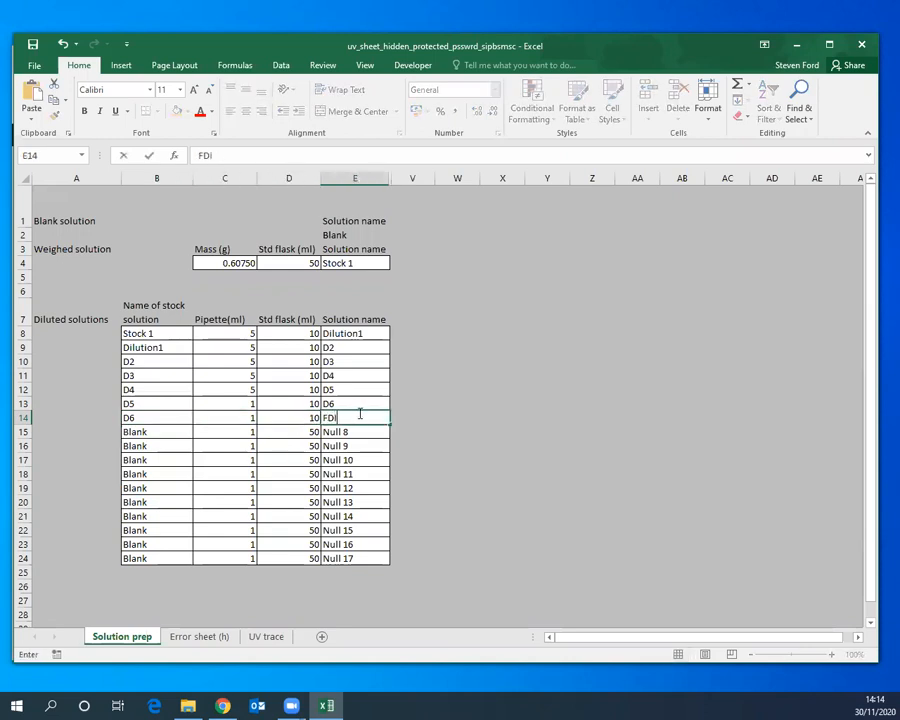
key(BackSpace)
key(BackSpace)
key(BackSpace)
key(BackSpace)
text(inal)
click(366, 432)
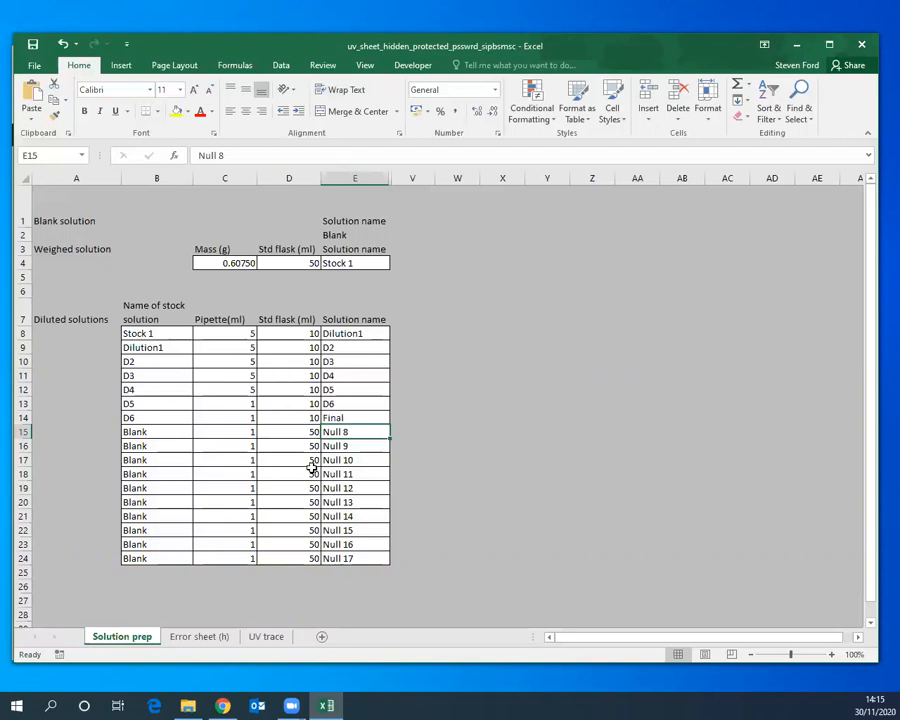
click(355, 414)
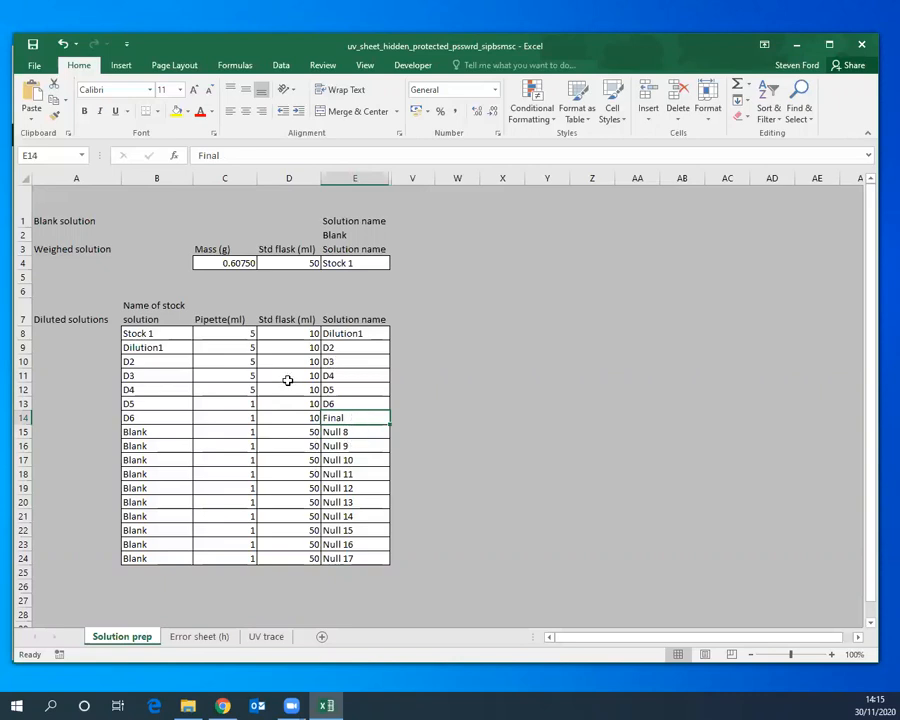
click(266, 637)
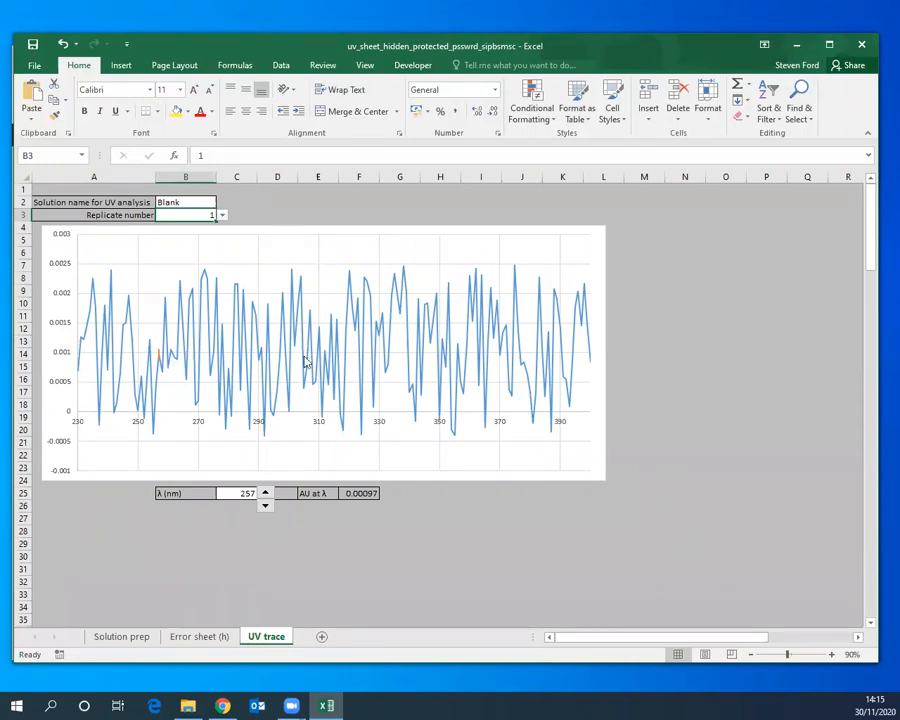
Step: Choose Stock 1 as the solution analysed in B2 of the UV trace
key(Up)
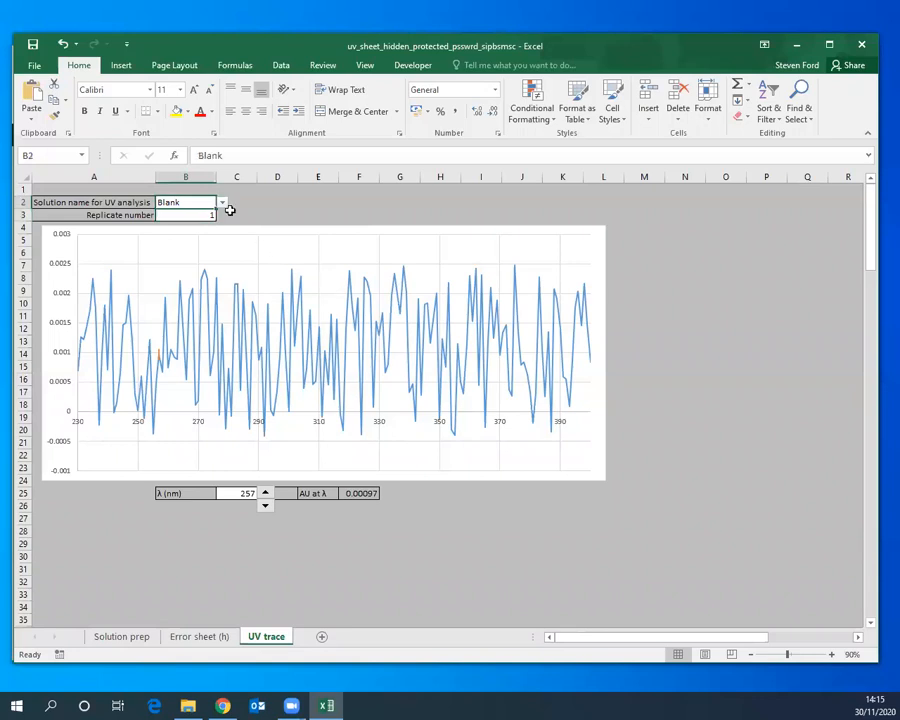
click(222, 202)
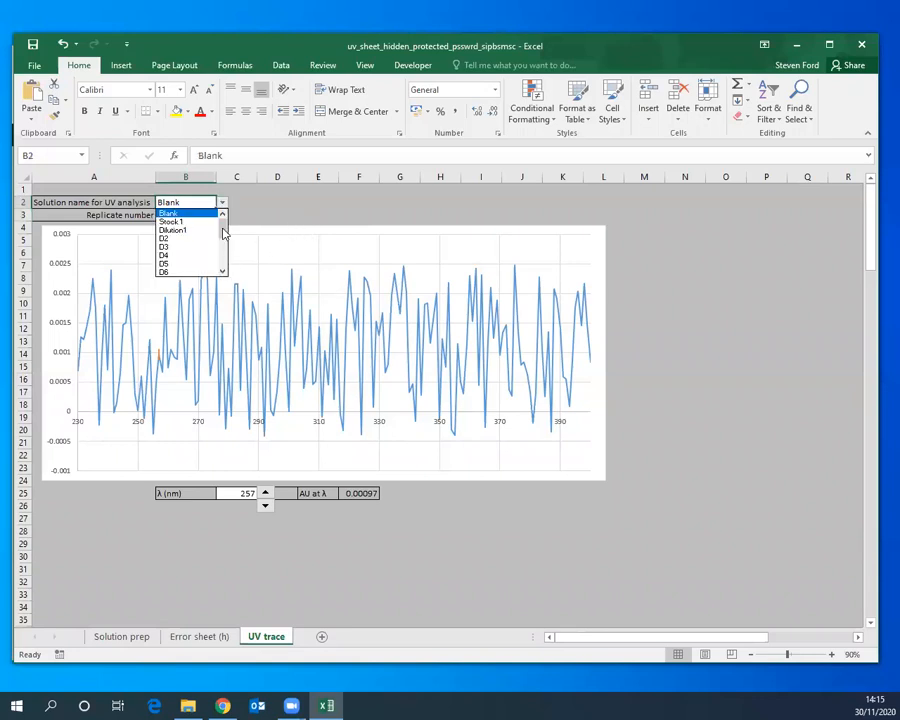
mouse_move(223, 229)
mouse_down()
mouse_move(225, 239)
mouse_move(223, 226)
mouse_up()
click(180, 221)
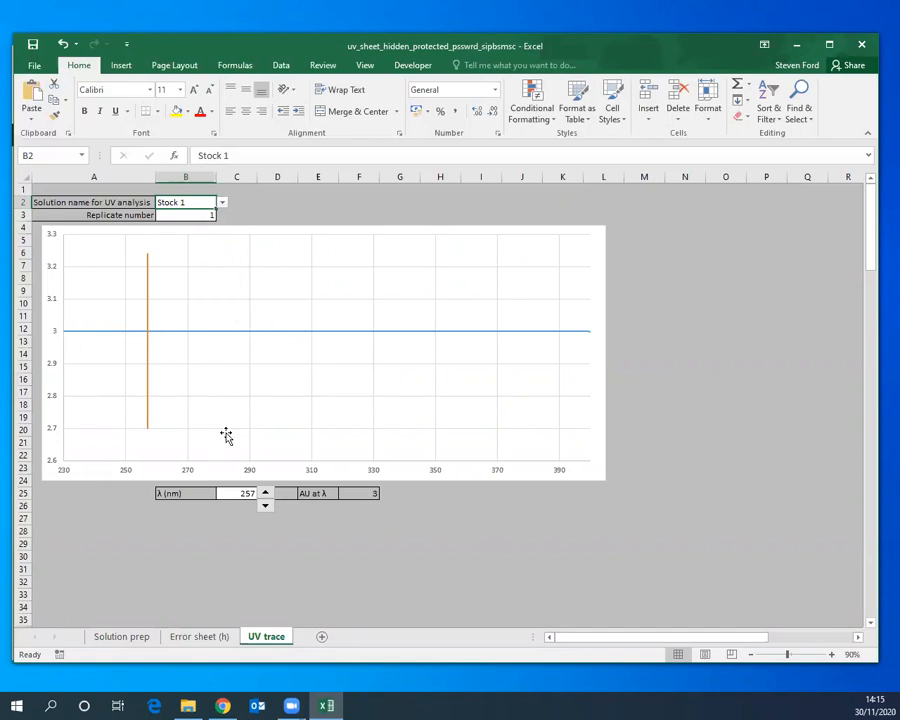
Step: Step the λ spinner from 257 through 271 up to 288 nm
click(265, 493)
click(265, 493)
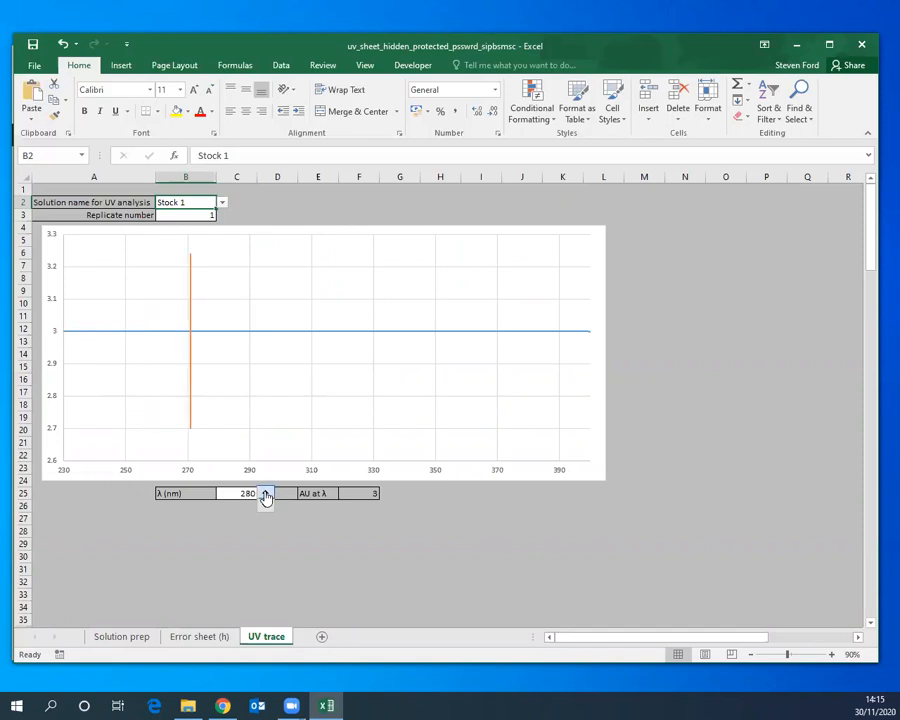
click(265, 493)
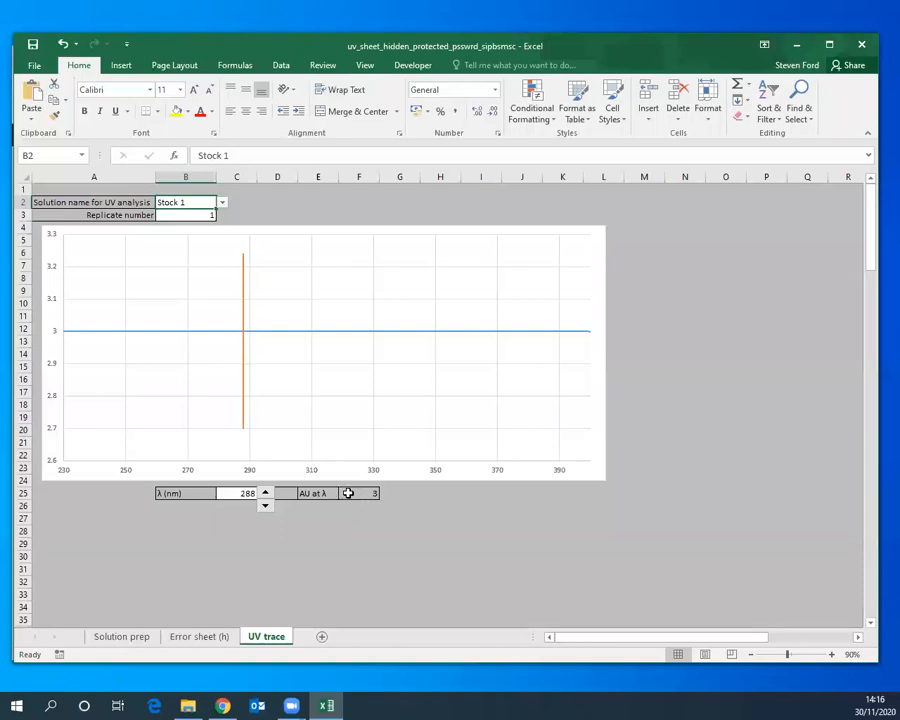
Step: Switch the analysed solution in B2 through Dilution1, D2 and D3
click(224, 204)
click(205, 223)
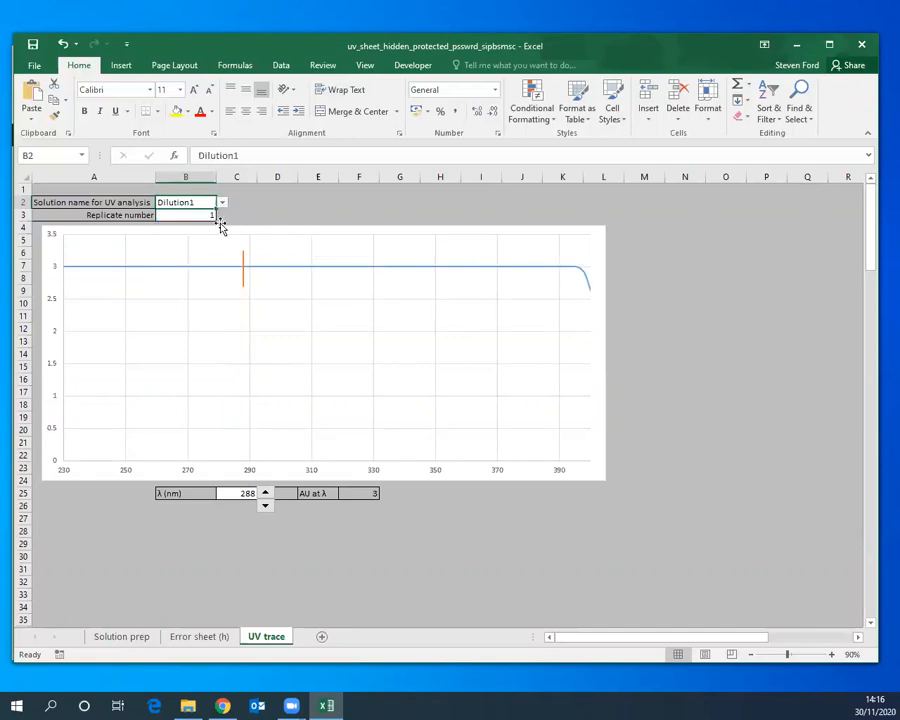
click(223, 203)
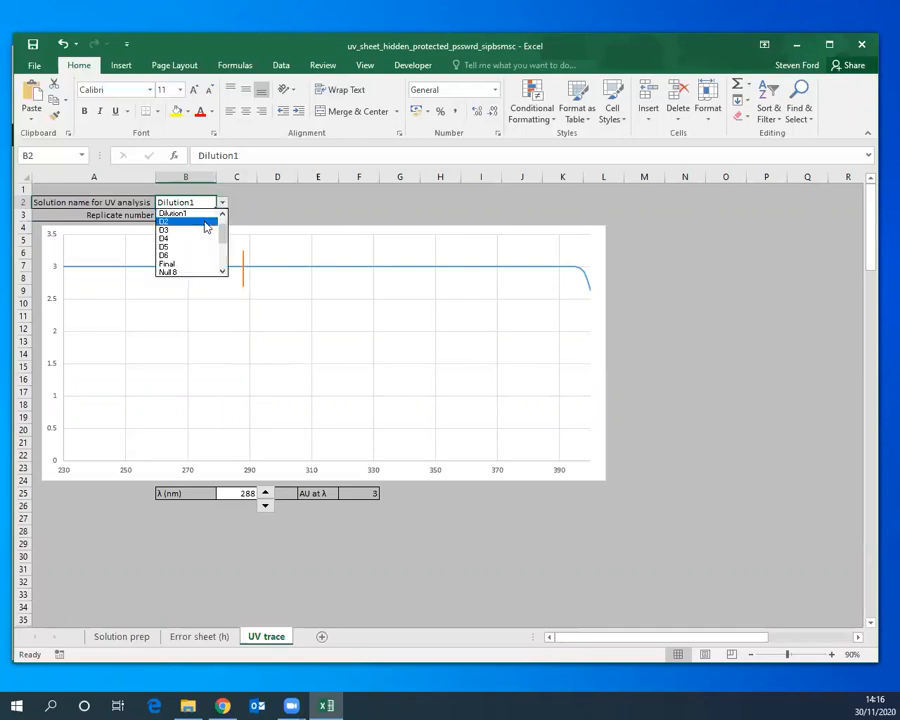
click(206, 227)
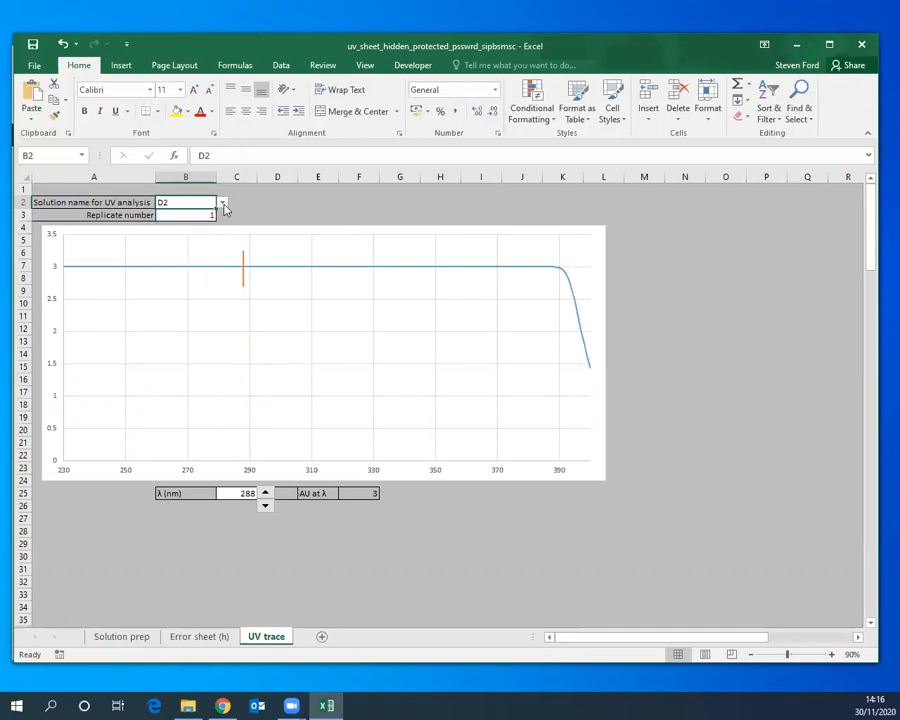
click(223, 205)
click(204, 229)
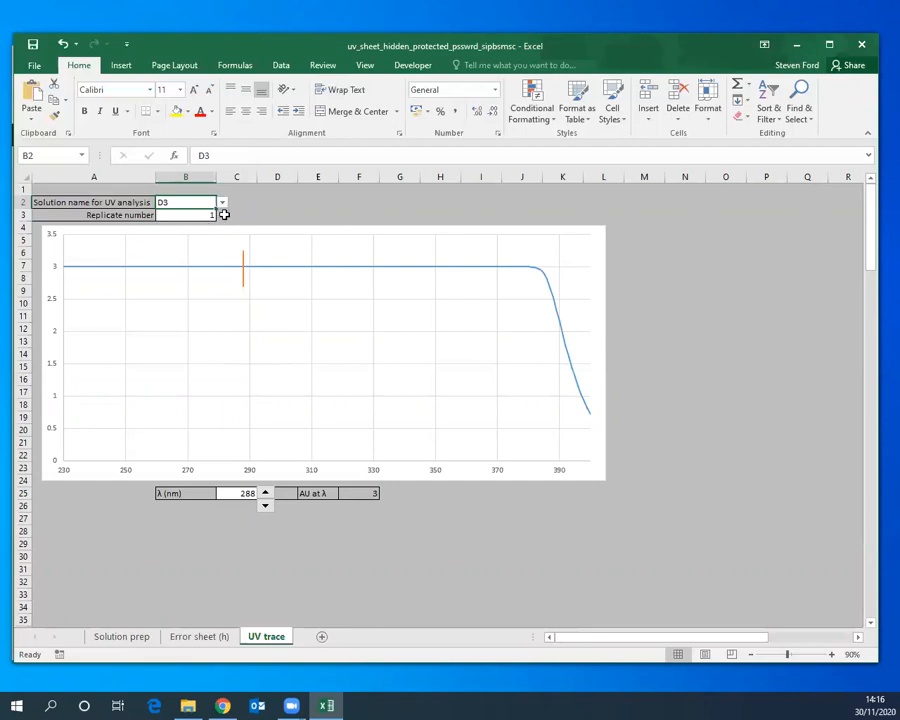
Step: Continue through D4 and D5 to D6, which reads 0.32393 AU at 288 nm
click(222, 203)
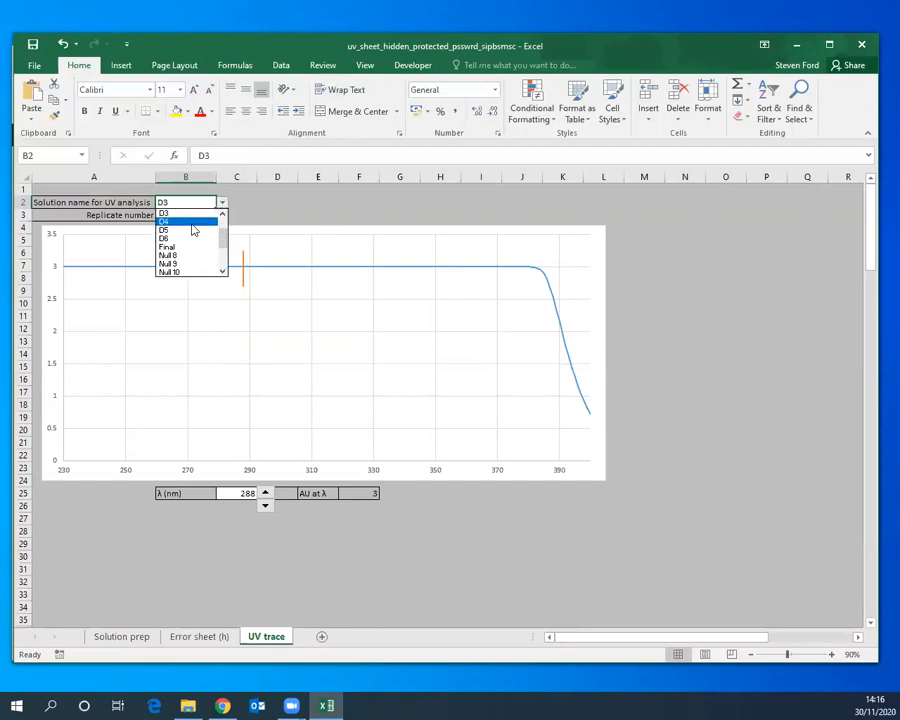
click(192, 223)
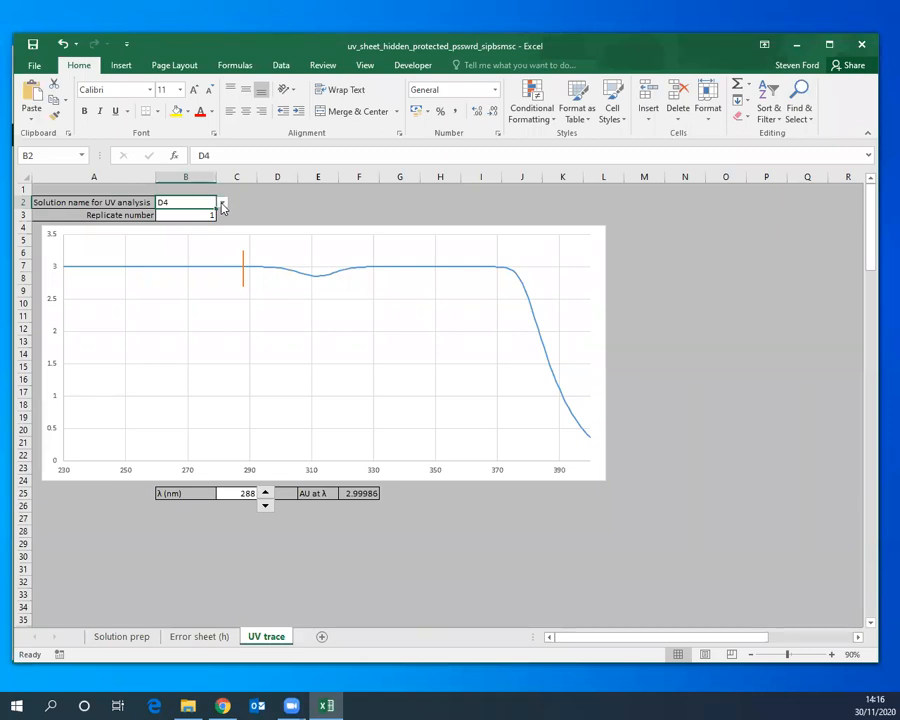
click(222, 206)
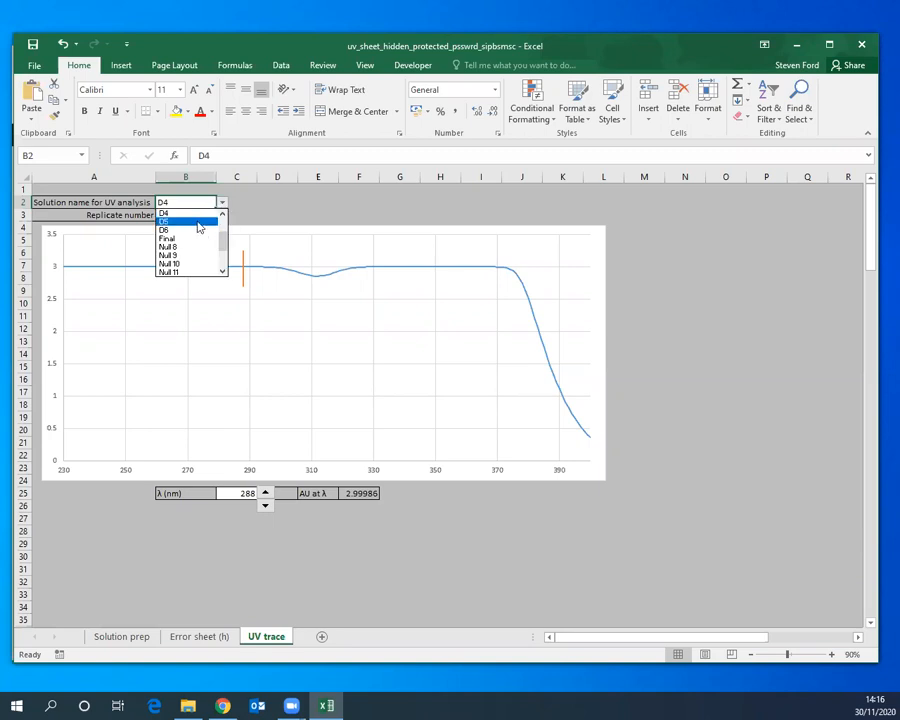
click(190, 223)
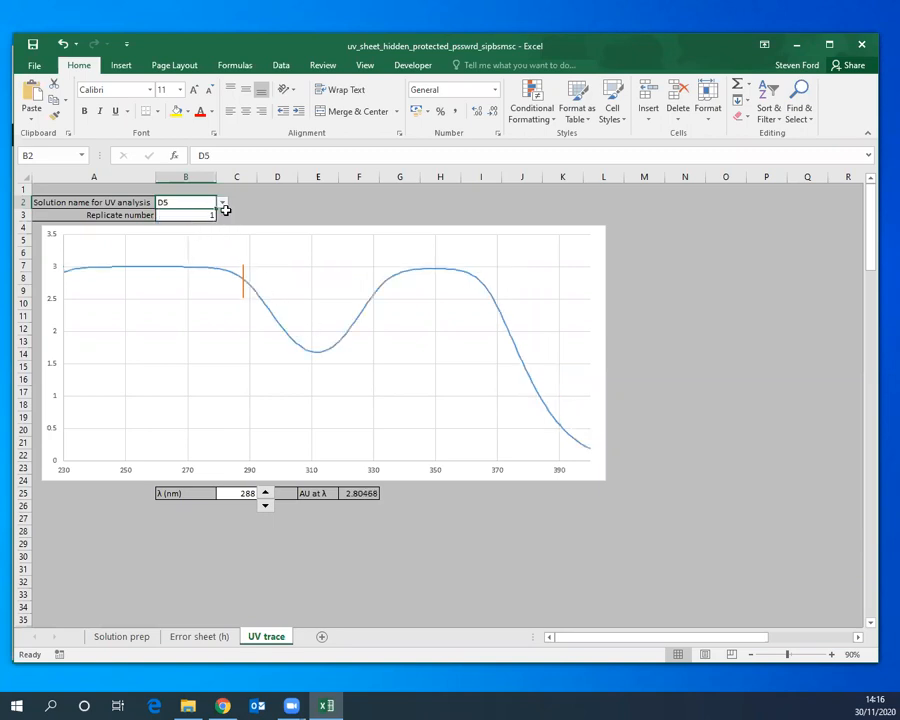
click(222, 206)
click(188, 222)
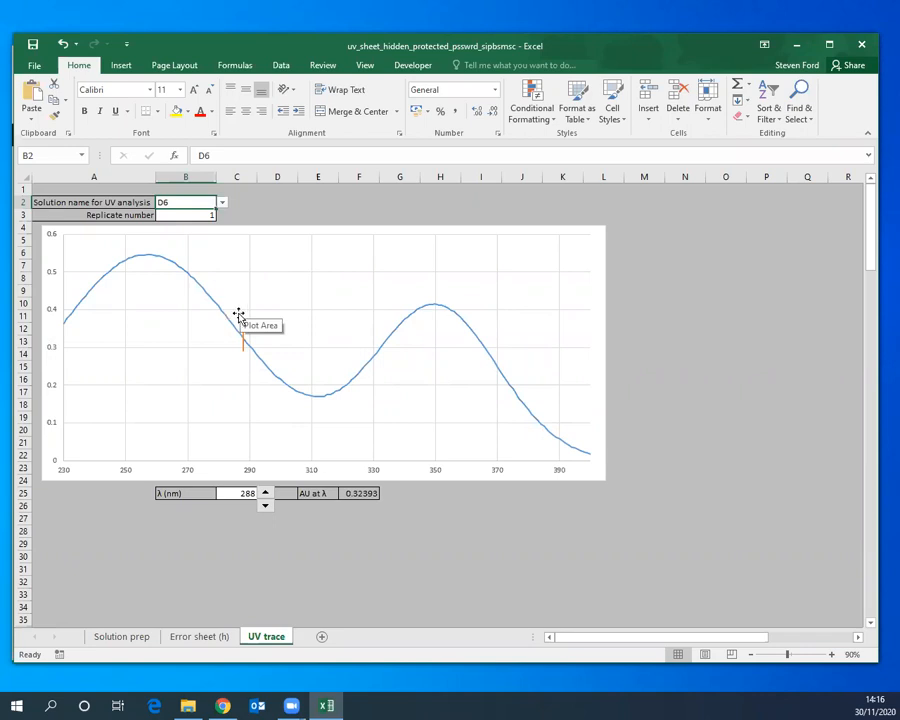
click(125, 637)
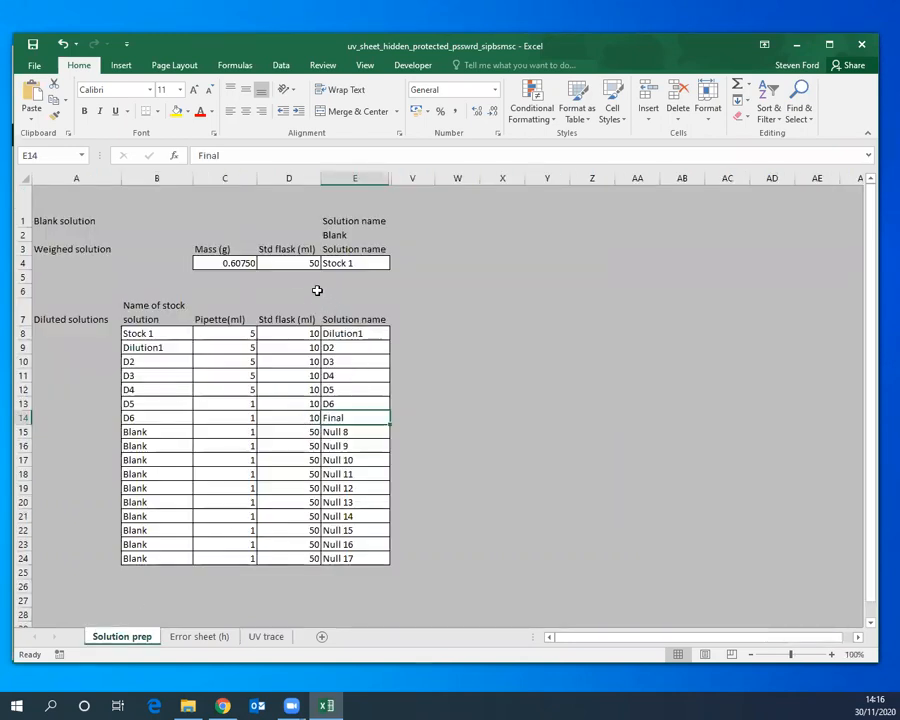
Step: Change the weighed solution's flask volume in D4 to 500 ml
click(275, 262)
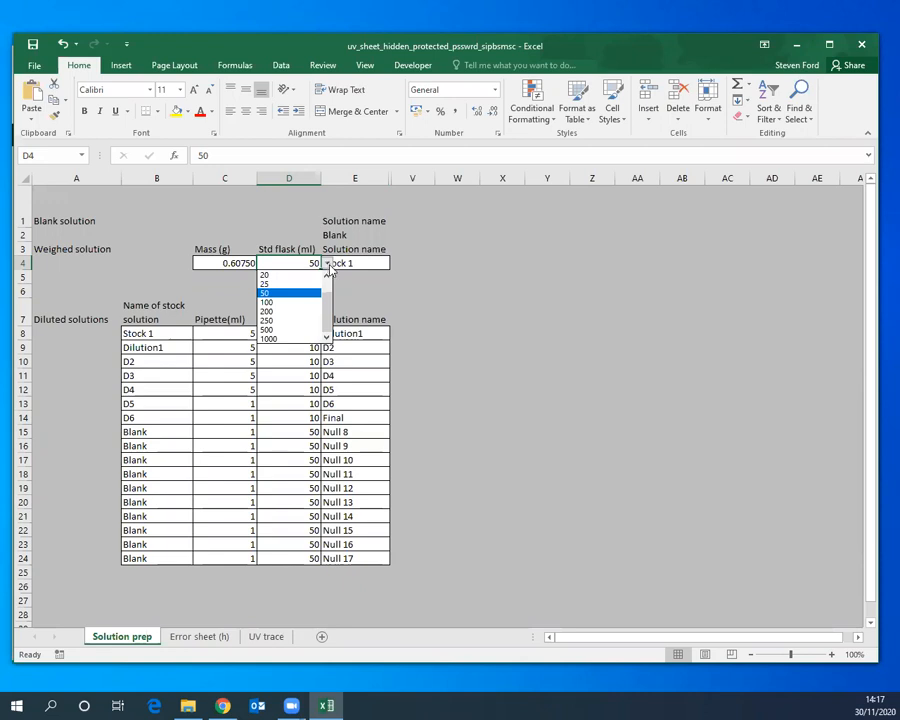
click(267, 331)
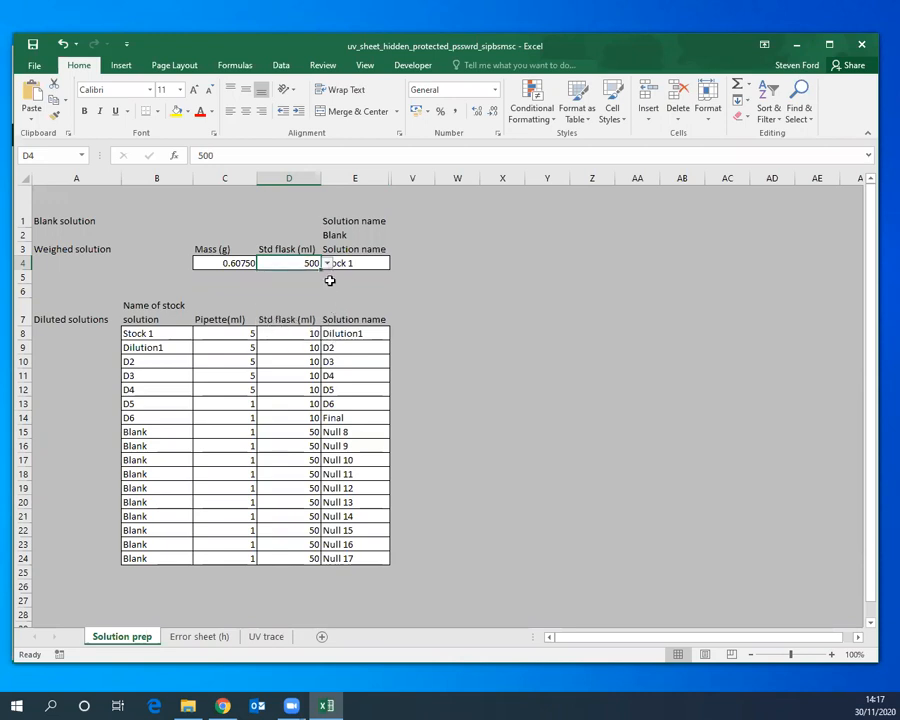
Step: Check the UV trace solution list without changing the selection
click(262, 641)
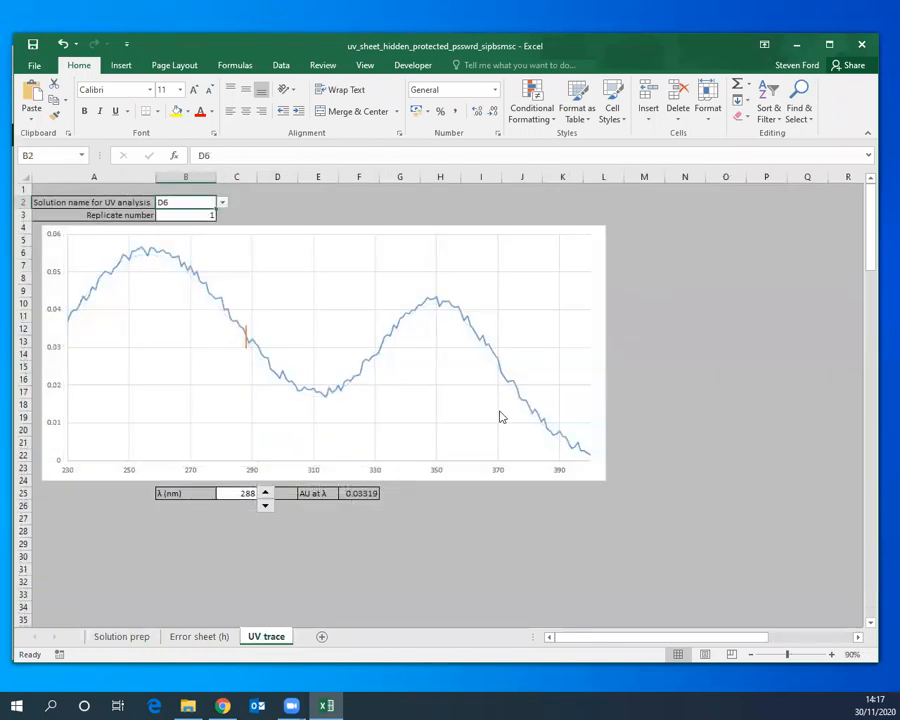
click(223, 203)
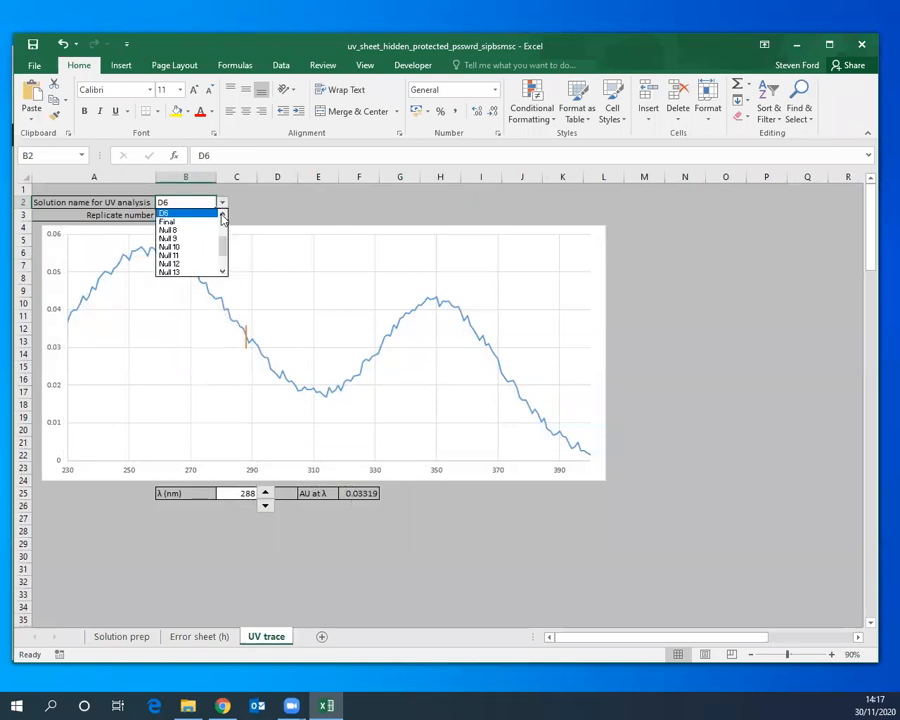
drag(223, 249, 223, 244)
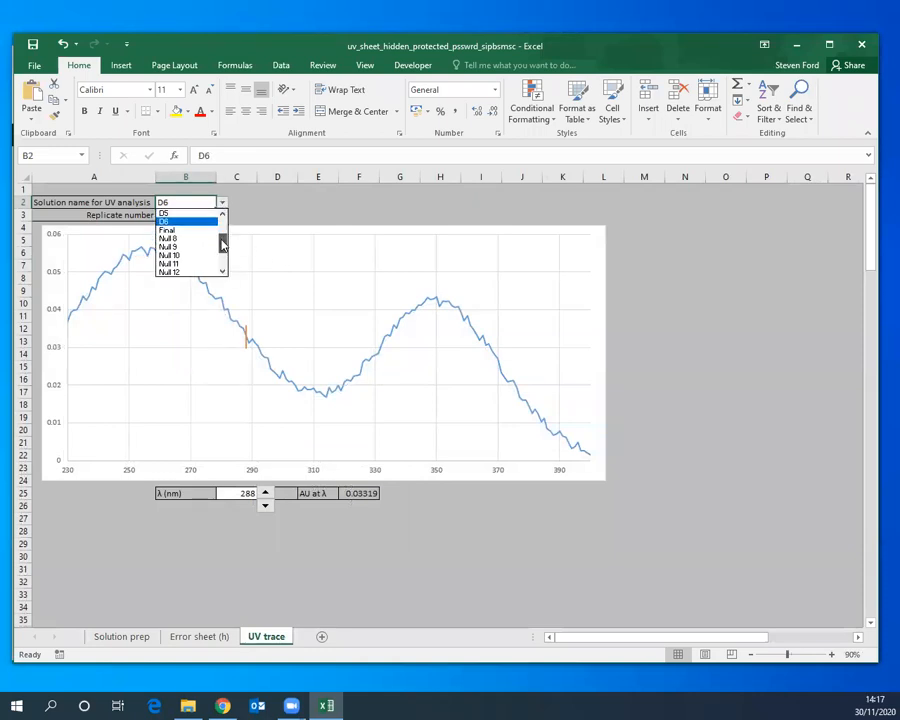
click(125, 641)
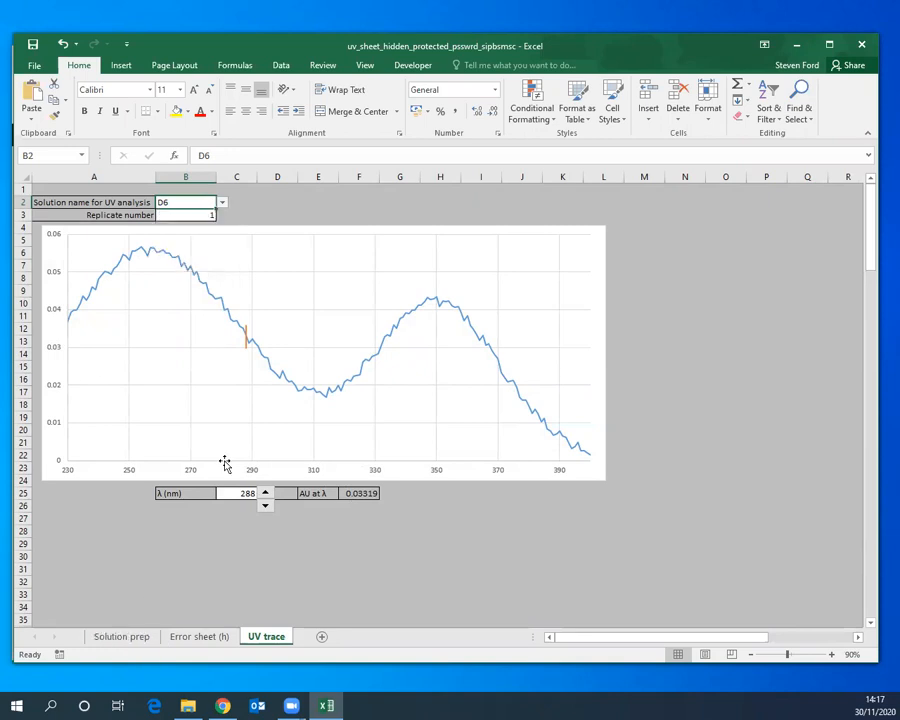
Step: Set the weighed solution's flask volume in D4 to 1000 ml
click(130, 634)
click(327, 262)
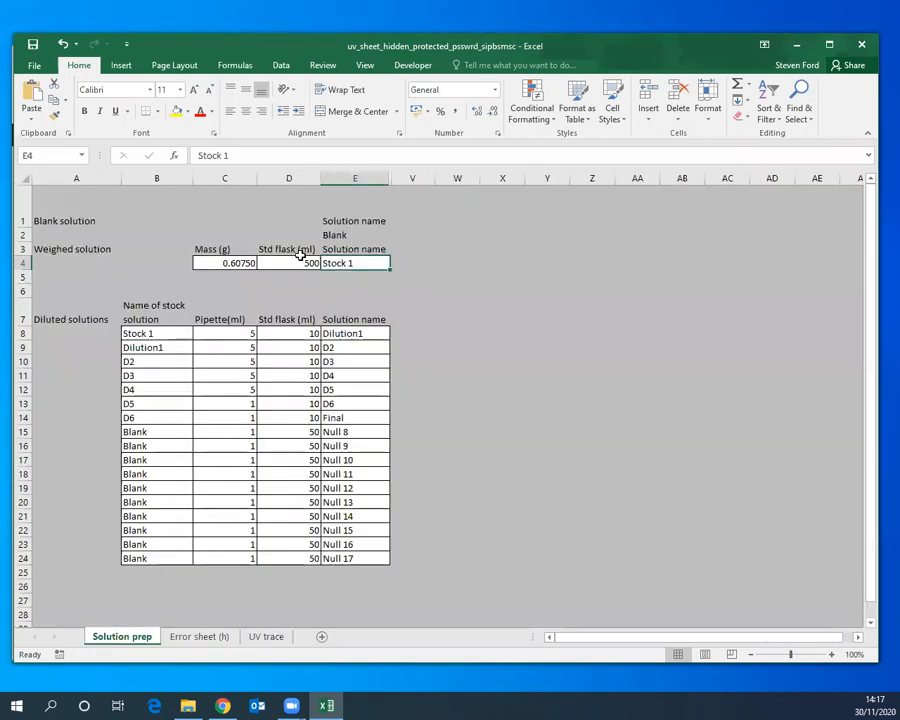
click(310, 262)
click(326, 264)
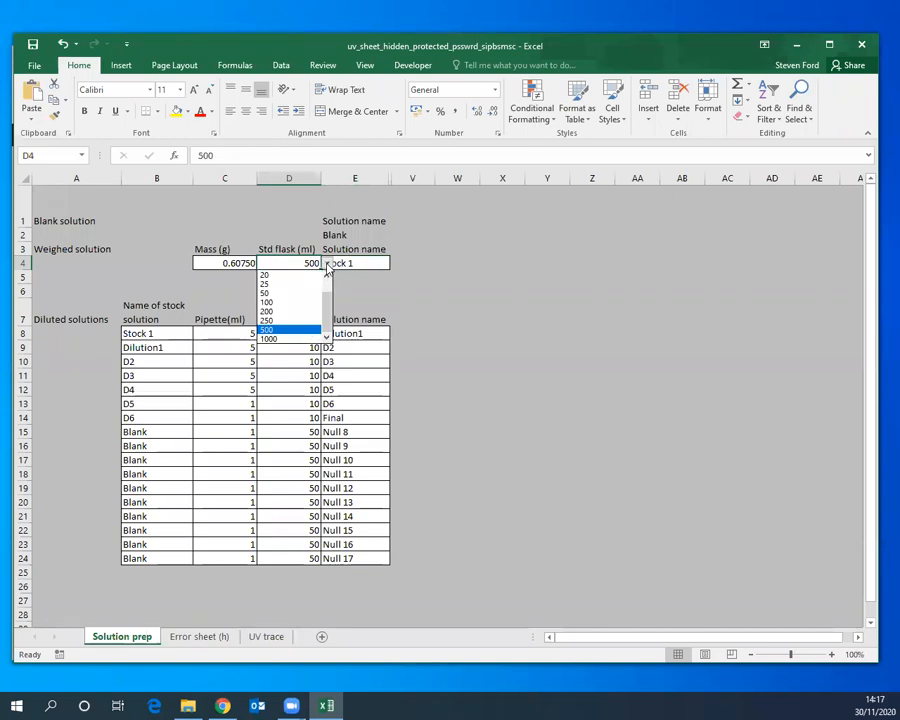
click(298, 339)
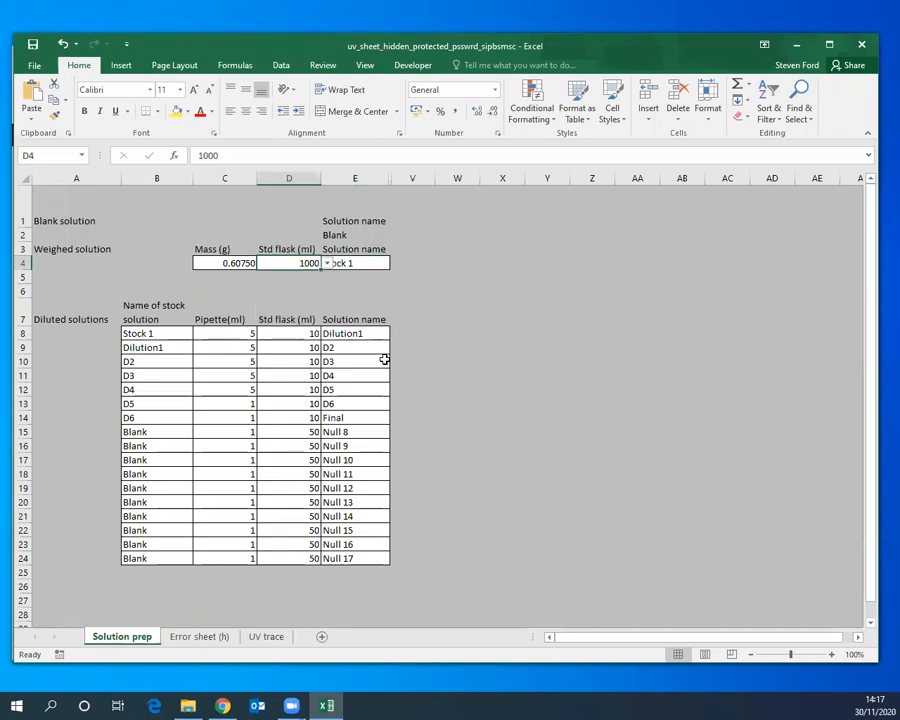
Step: Plot Stock 1 on the UV trace, then Dilution1 at 2.44467 AU
click(270, 637)
click(222, 202)
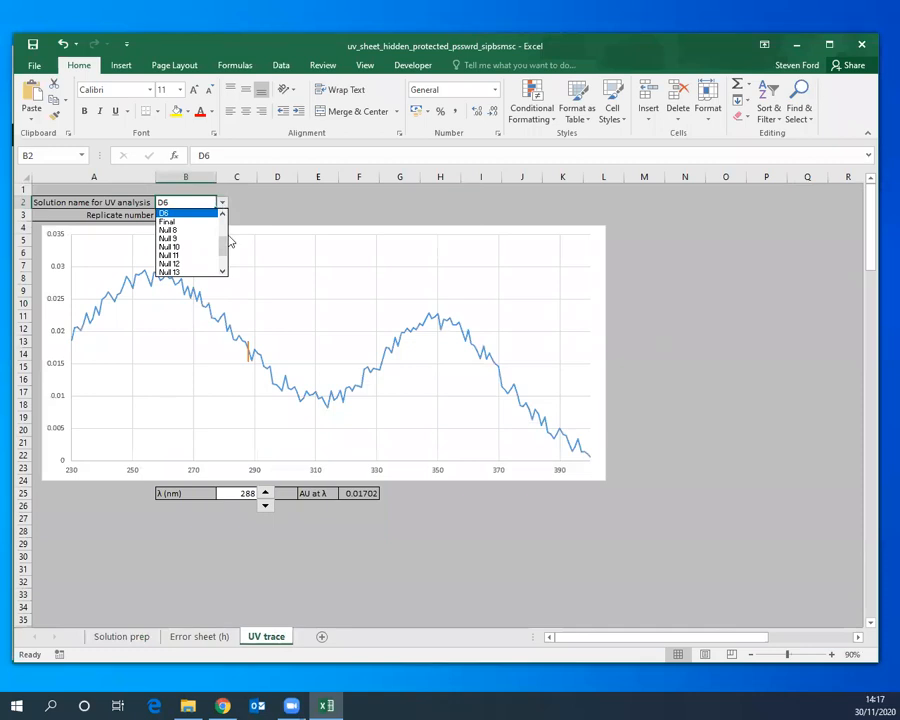
click(188, 222)
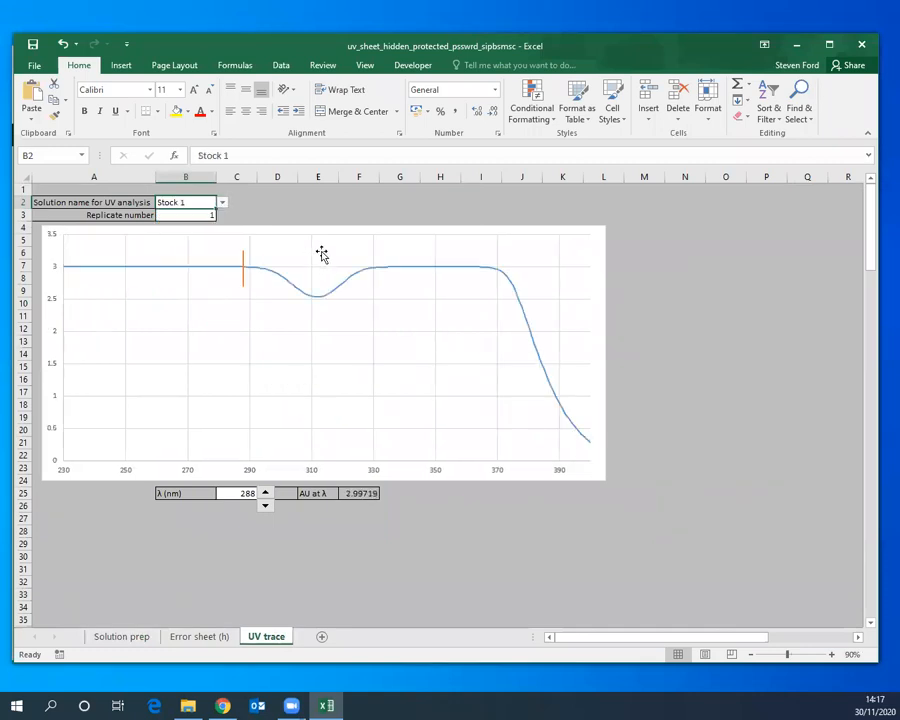
click(222, 203)
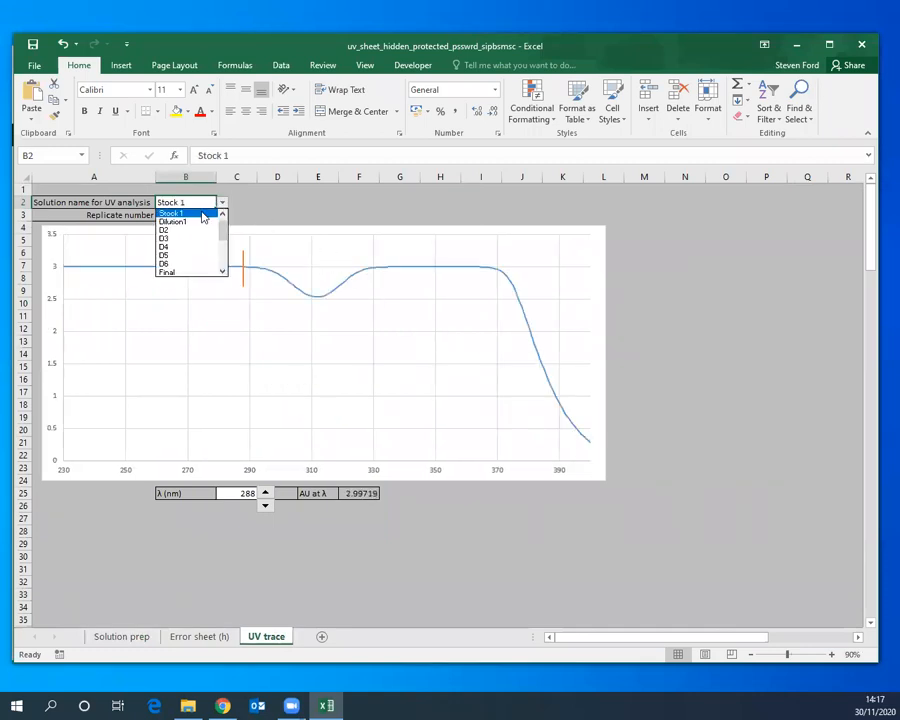
click(190, 221)
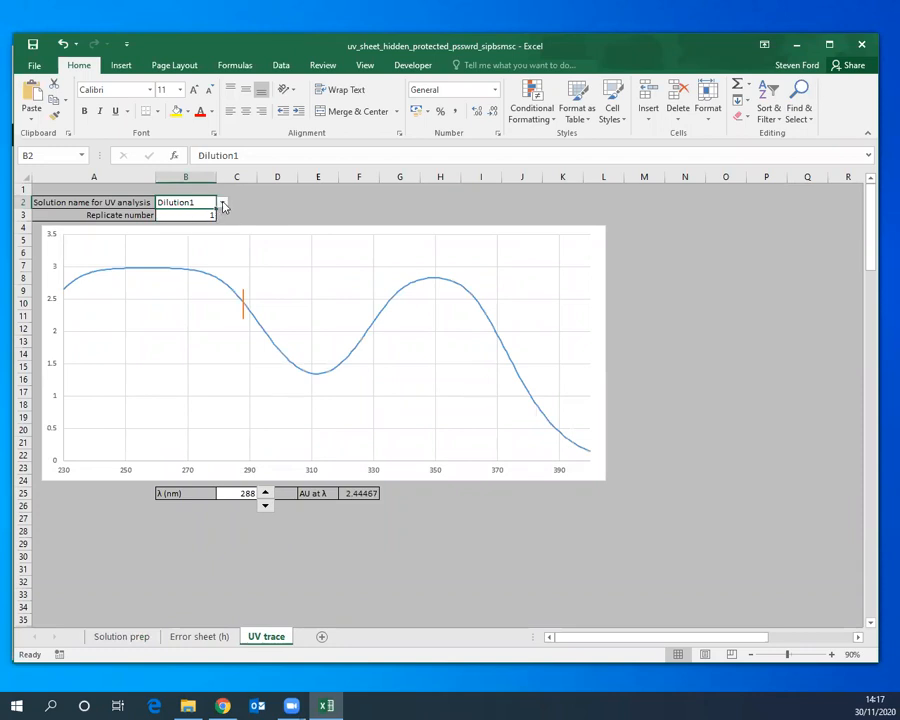
Step: Plot D2 (1.28647 AU), then D3, reading 0.64674 AU at 288 nm
click(222, 203)
click(198, 226)
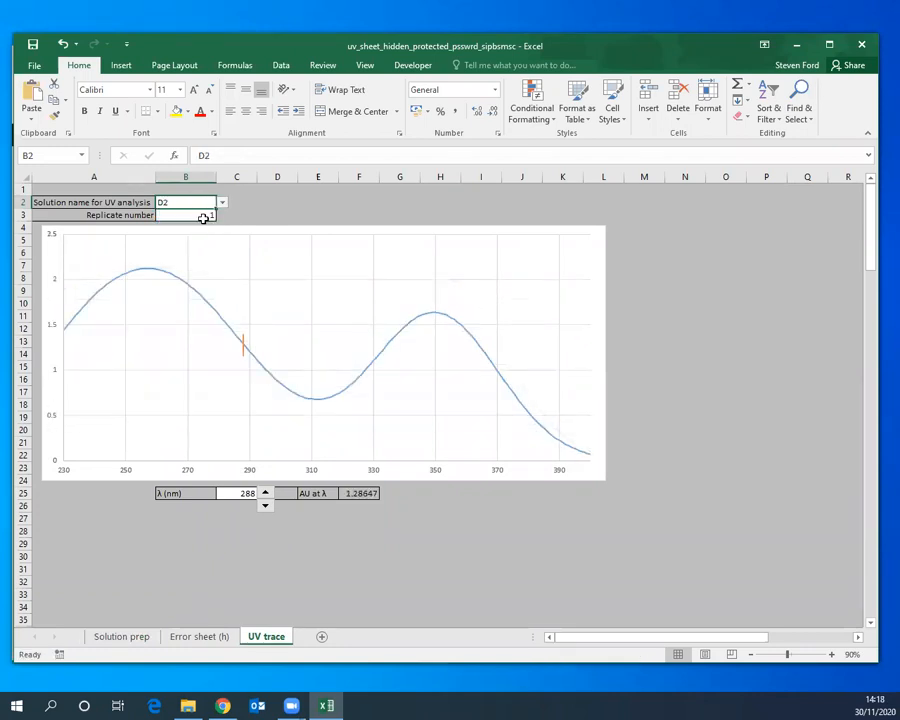
click(223, 206)
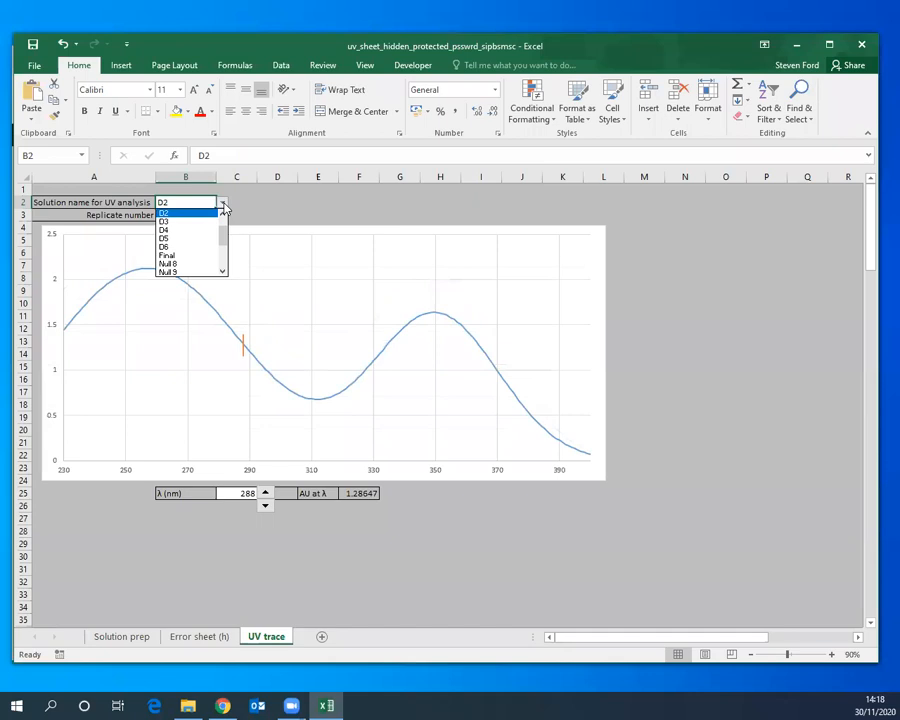
click(194, 226)
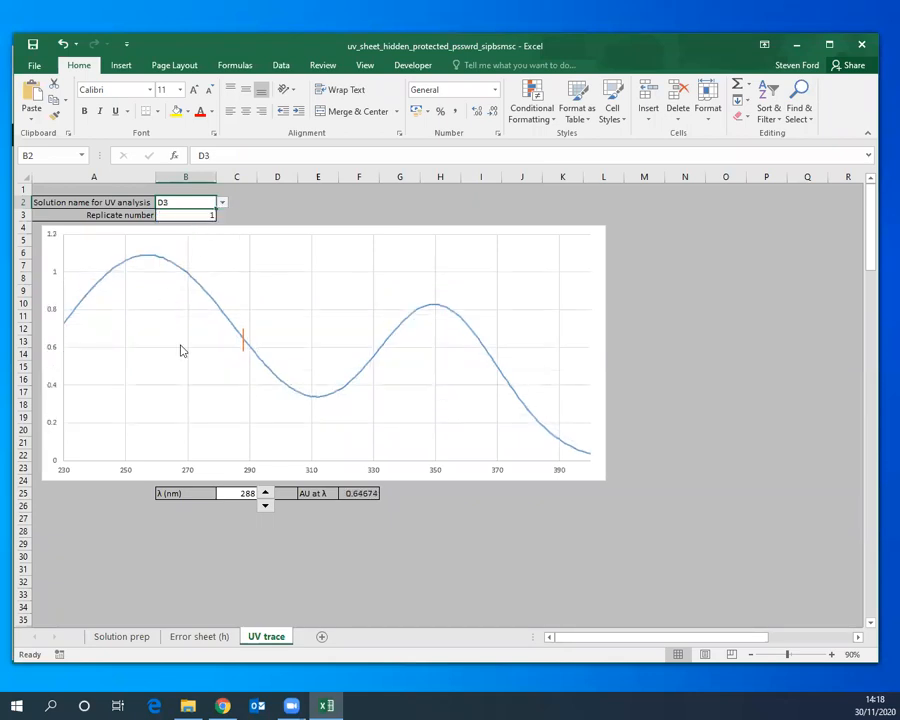
Step: Step the λ wavelength up from 288 nm through 312 nm to the 350 nm peak
click(266, 492)
click(266, 492)
click(266, 492)
click(265, 506)
click(266, 492)
drag(265, 493, 265, 493)
click(265, 492)
click(264, 505)
click(264, 505)
Step: Bring the wavelength down to 257 nm (1.09071 AU), then go to the Solution prep sheet
drag(265, 510, 265, 510)
drag(265, 510, 265, 510)
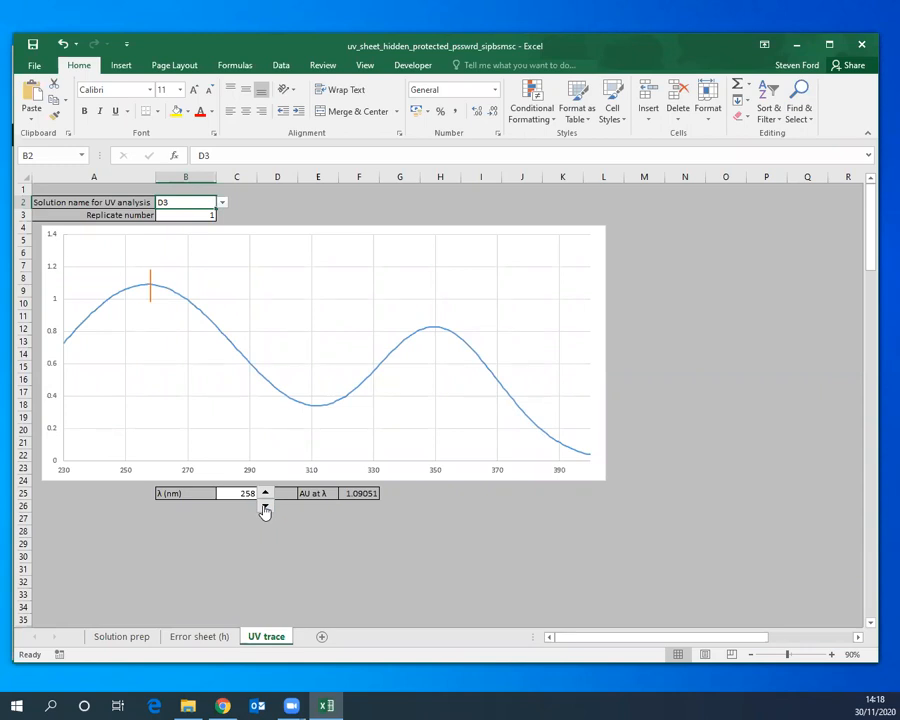
click(265, 510)
click(264, 494)
click(265, 508)
click(265, 495)
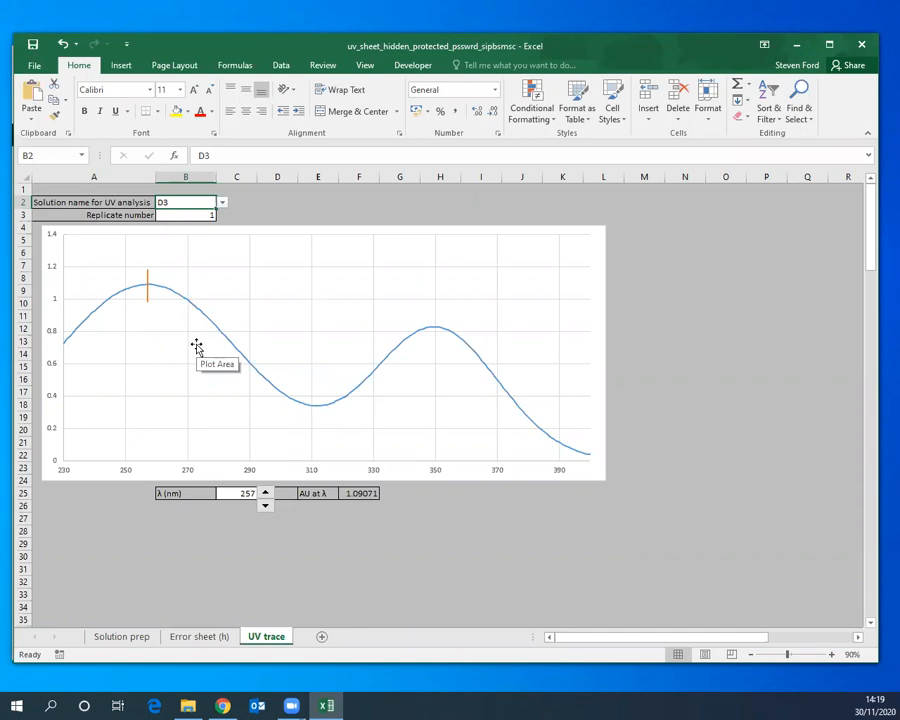
click(118, 638)
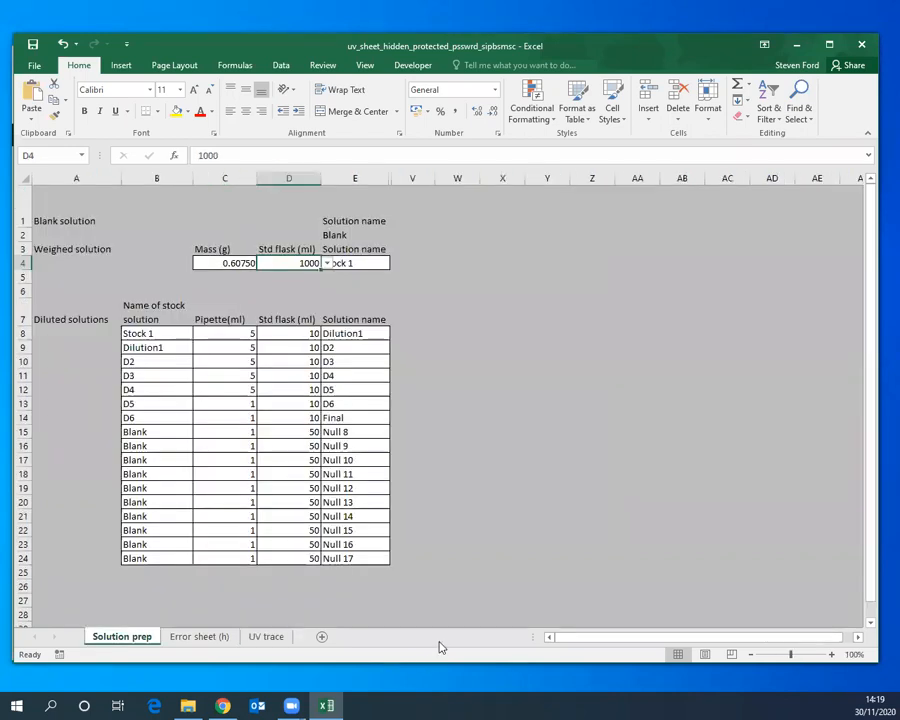
Step: Select columns E through V, unhide the hidden columns F–U, and clear the selection
drag(371, 177, 415, 177)
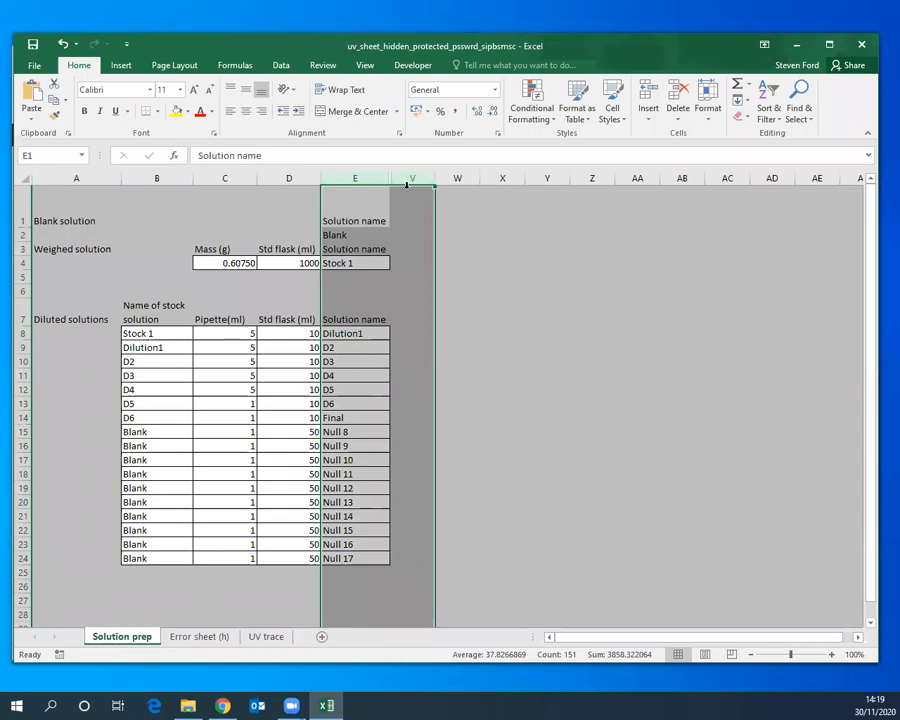
right_click(417, 179)
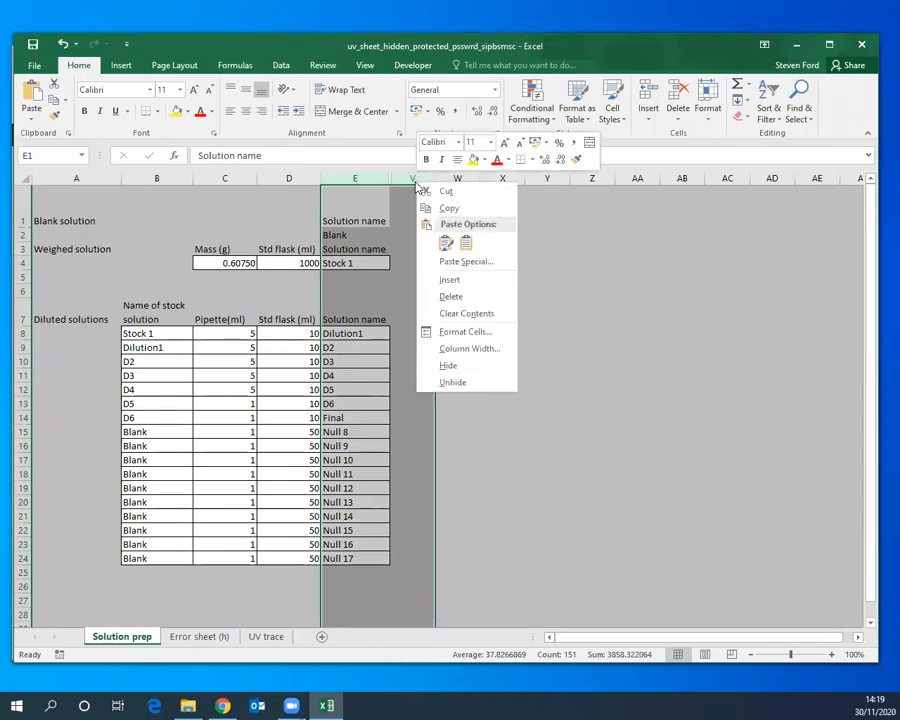
click(458, 382)
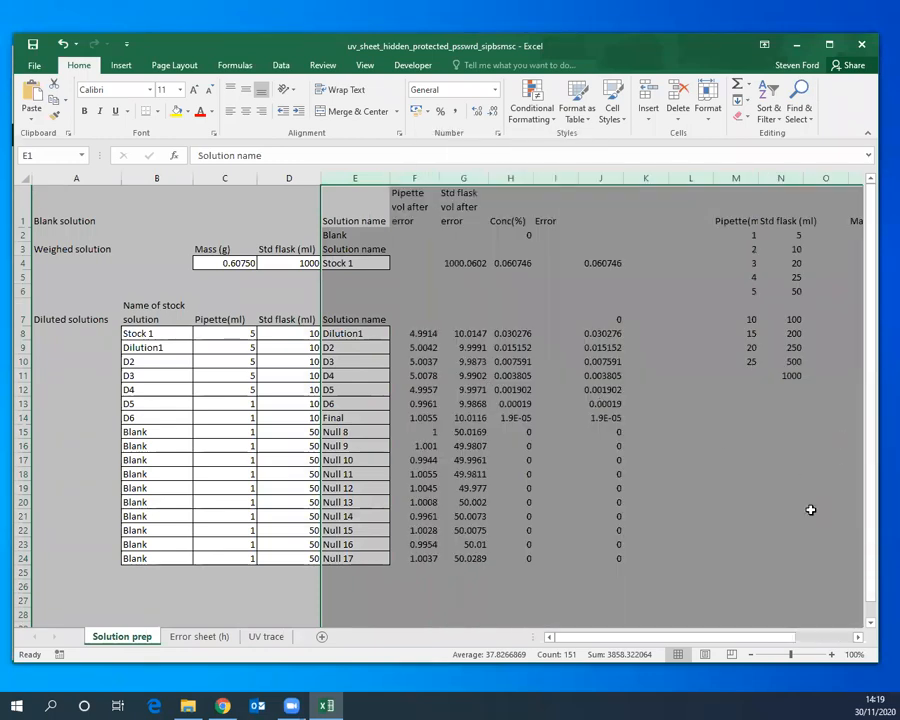
drag(771, 639, 800, 647)
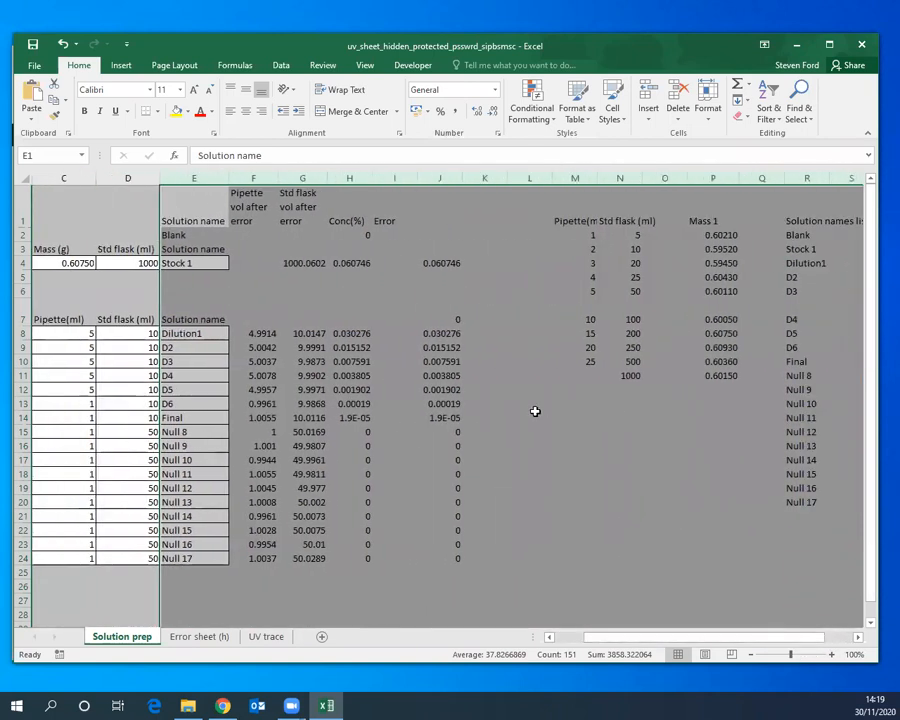
click(536, 413)
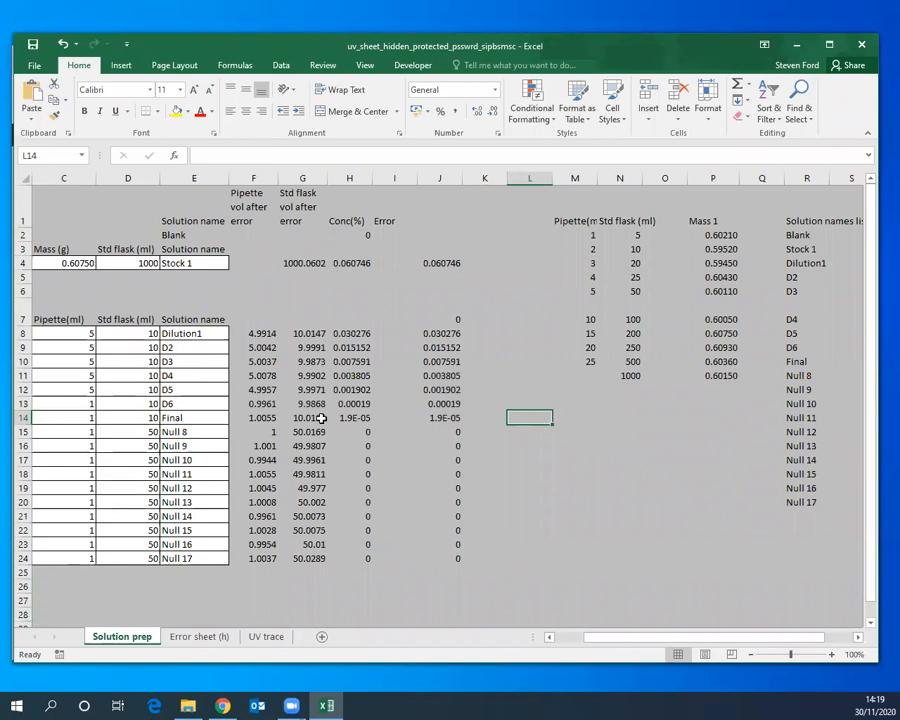
drag(719, 637, 706, 645)
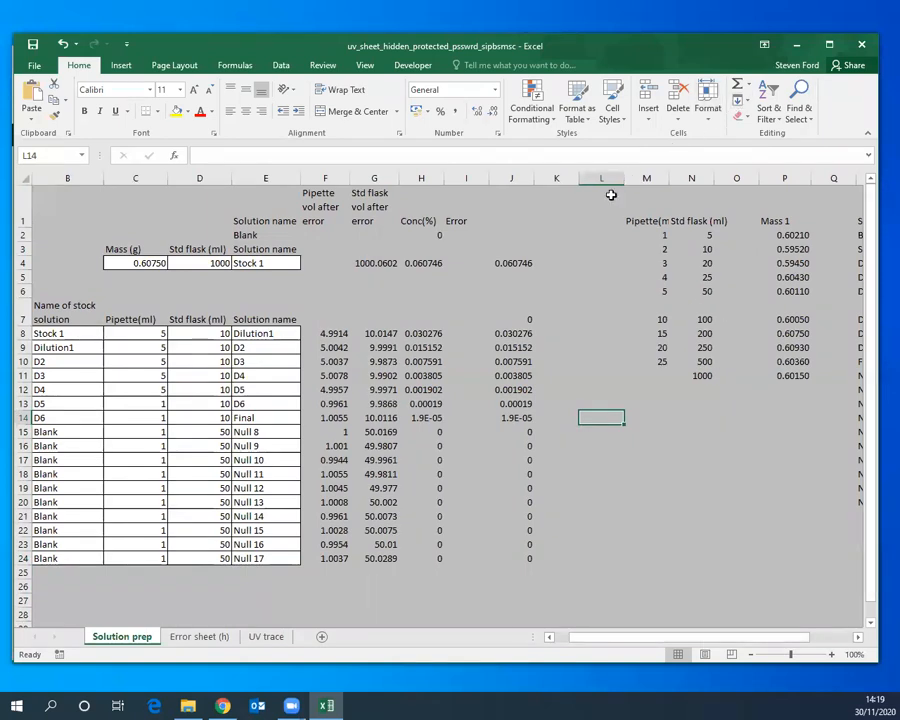
Step: Turn on Show Formulas with Ctrl+` and widen columns F to H together
key(ctrl+grave)
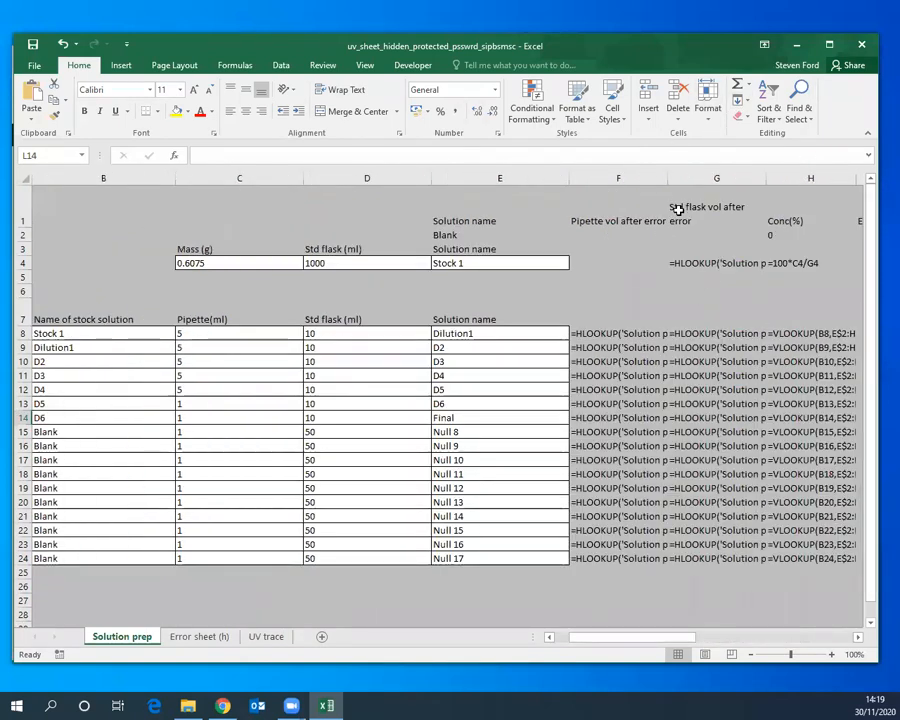
drag(675, 643, 712, 640)
drag(238, 178, 521, 174)
drag(635, 177, 742, 176)
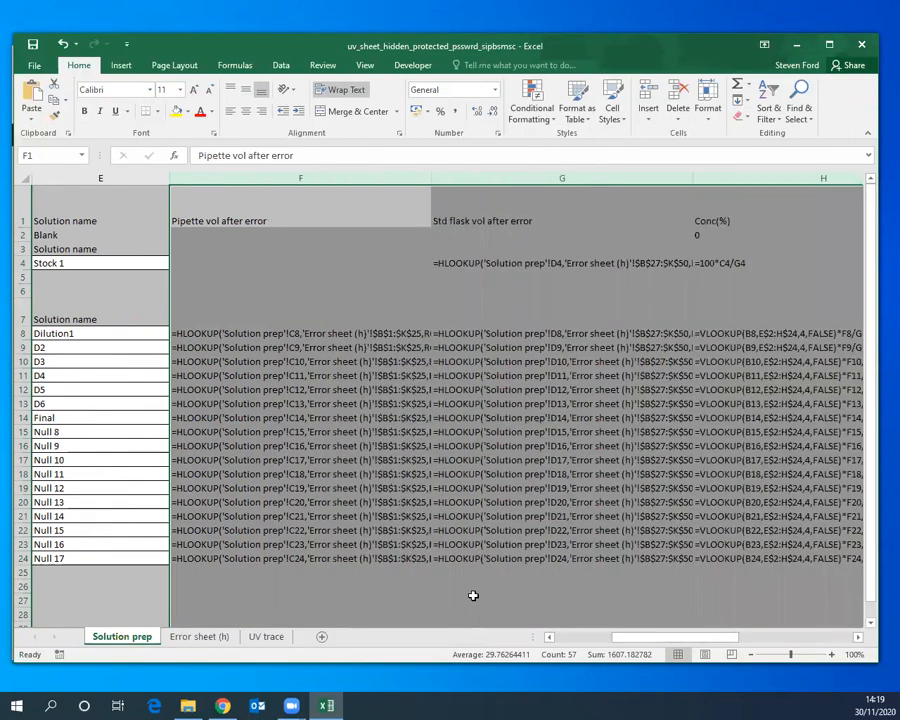
drag(657, 638, 686, 641)
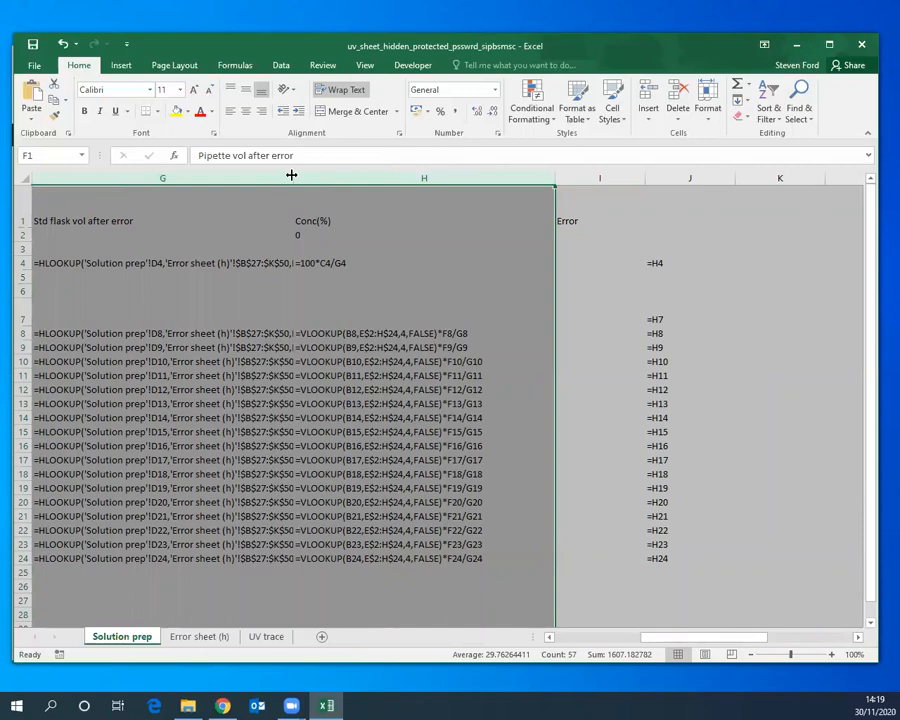
Step: Widen column F further and scroll across the exposed HLOOKUP/VLOOKUP formulas and lookup lists
click(591, 264)
drag(296, 177, 386, 178)
drag(695, 640, 664, 640)
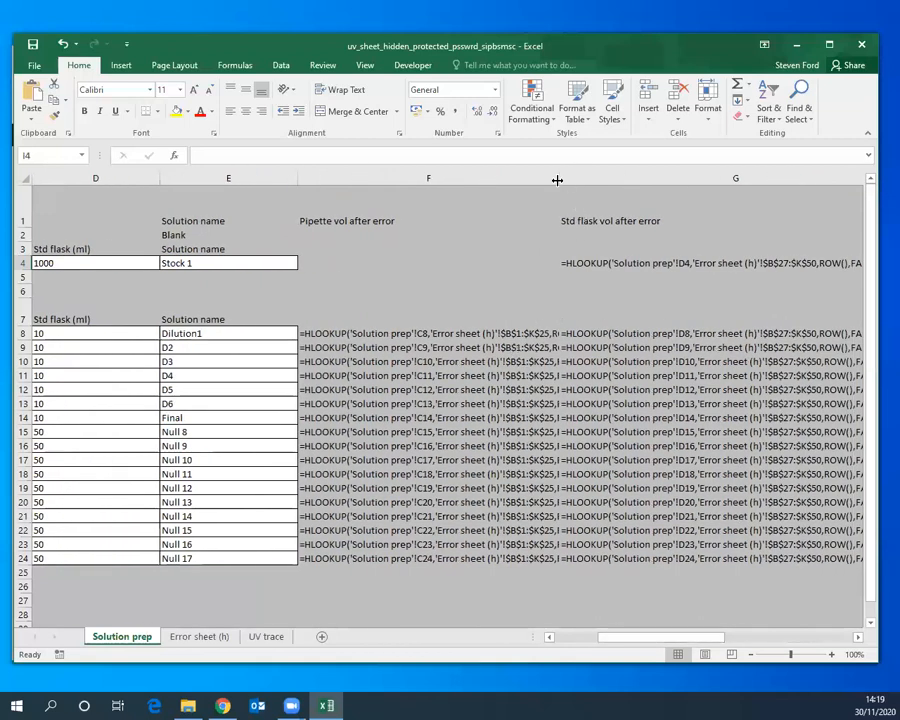
drag(561, 178, 647, 177)
drag(675, 640, 782, 639)
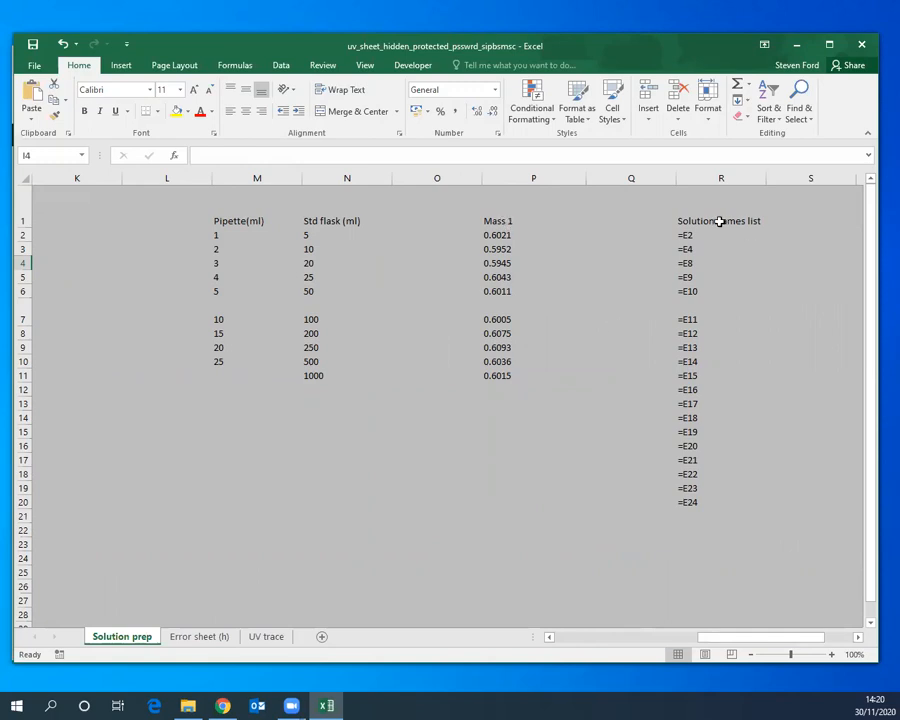
drag(763, 640, 500, 650)
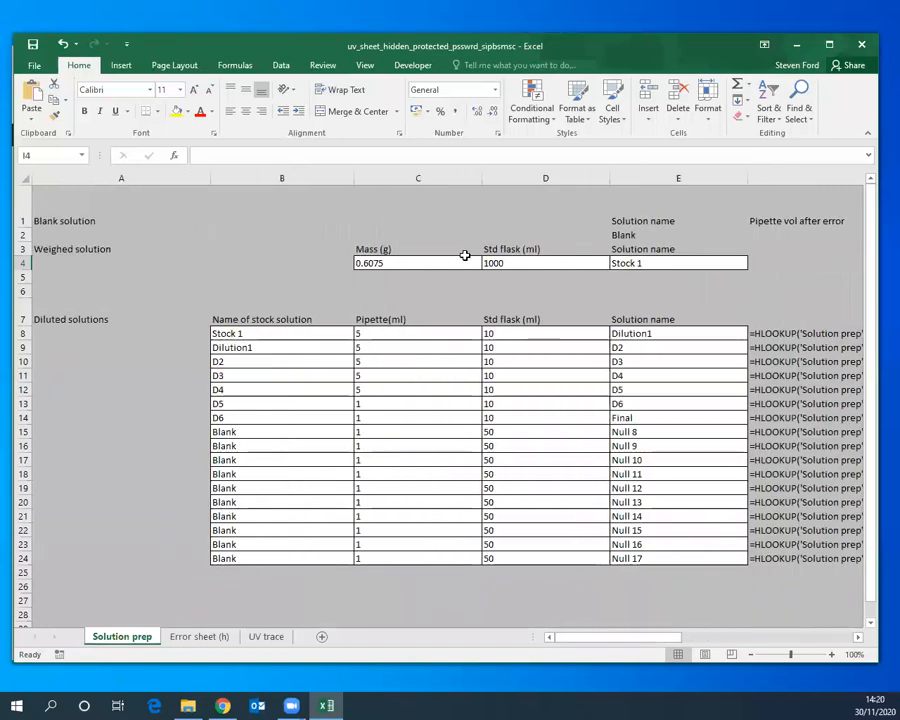
click(478, 263)
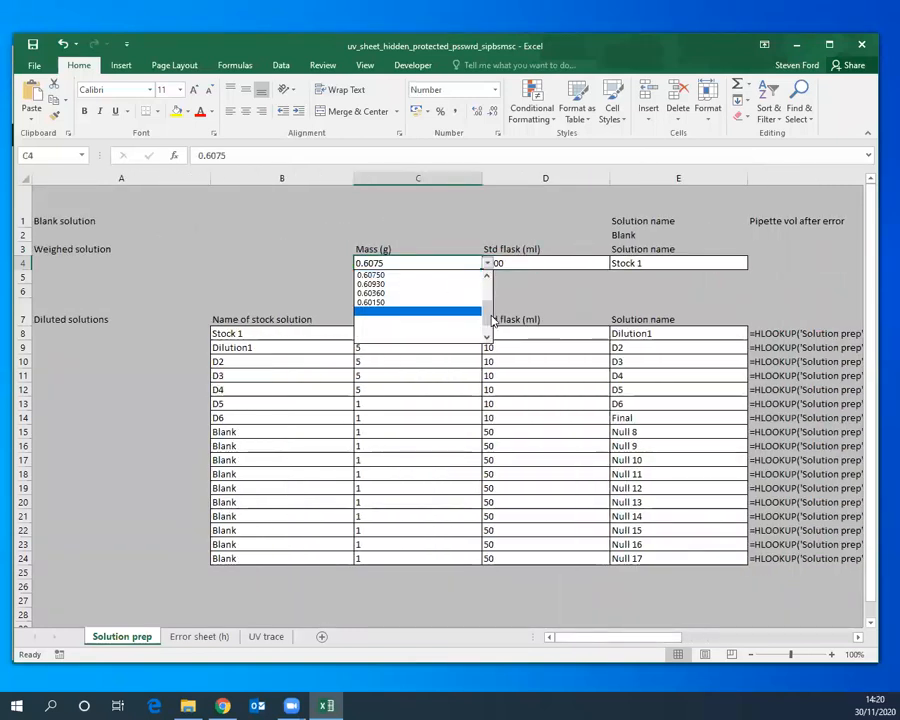
drag(489, 313, 494, 288)
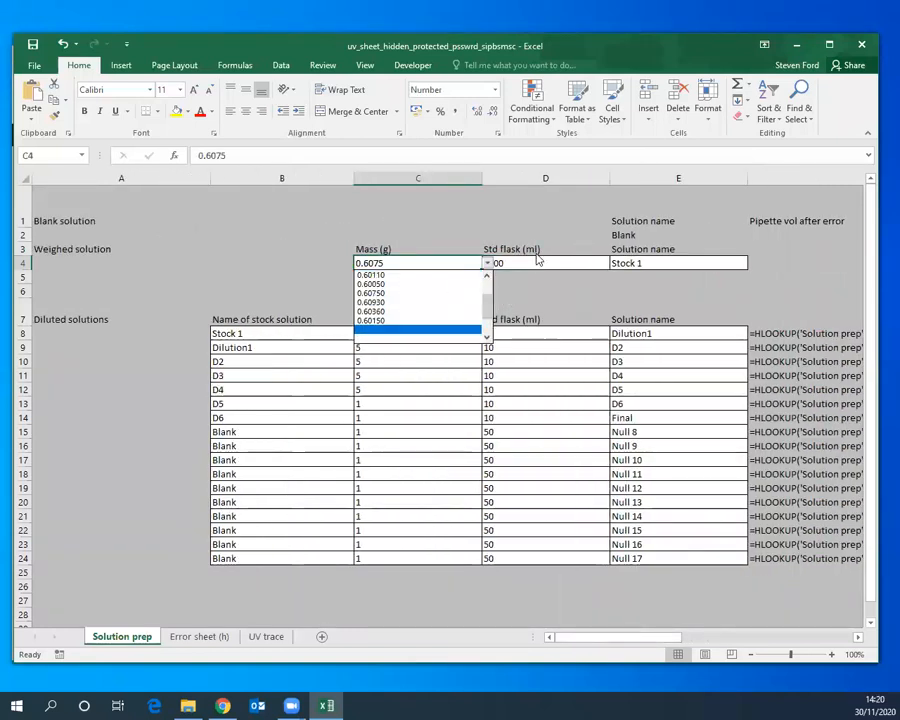
click(566, 265)
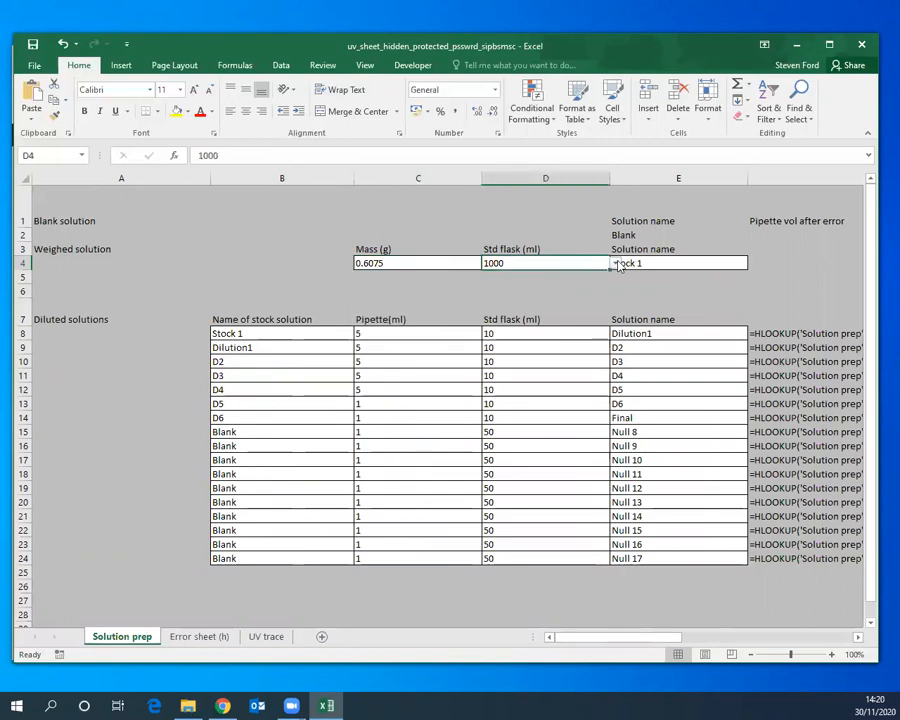
click(616, 263)
drag(613, 317, 616, 294)
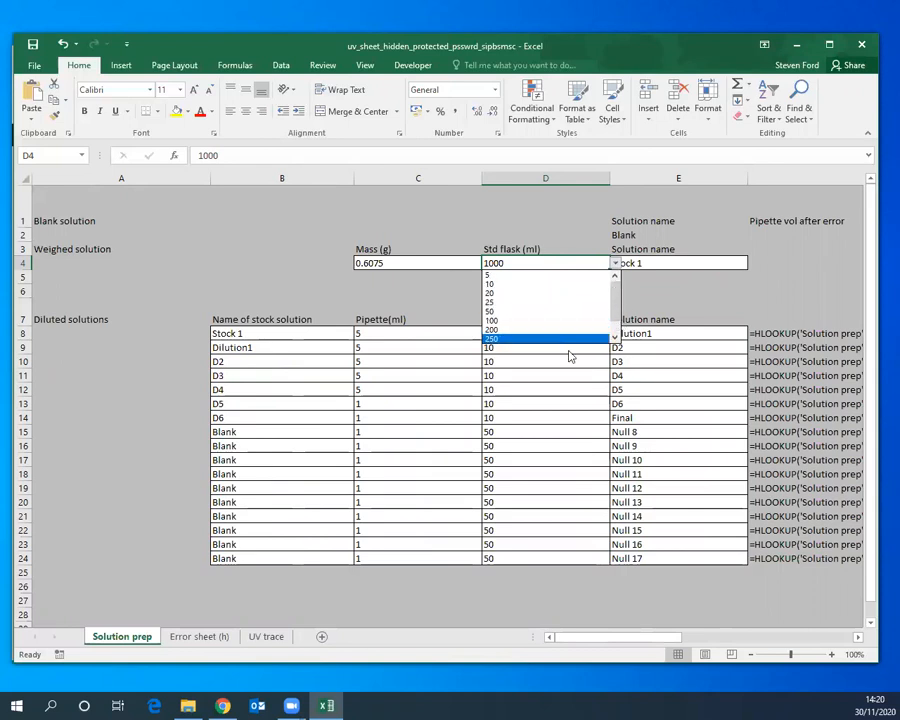
click(520, 262)
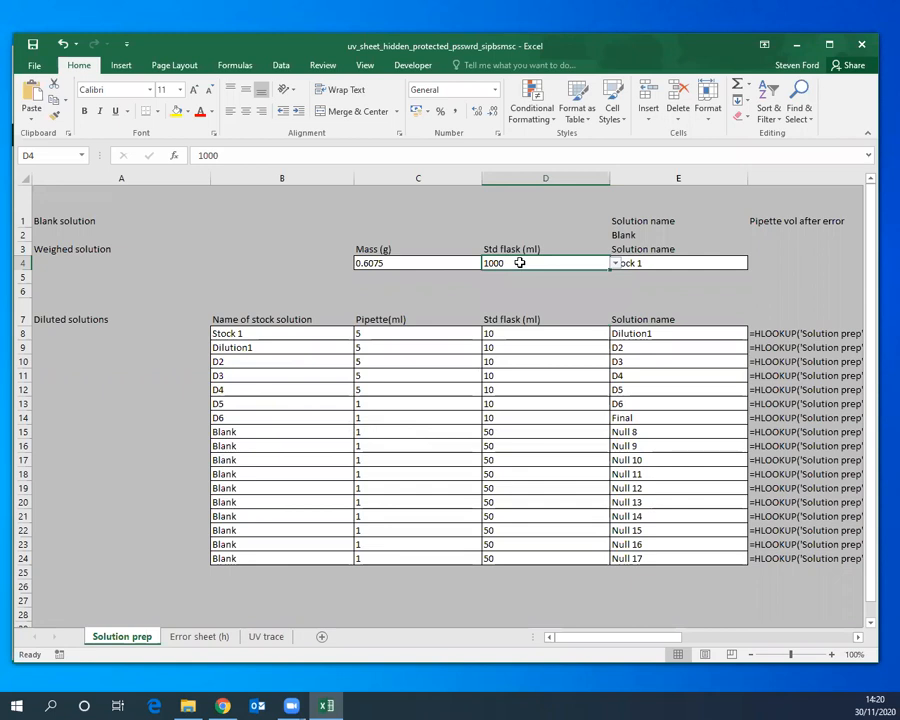
right_click(521, 264)
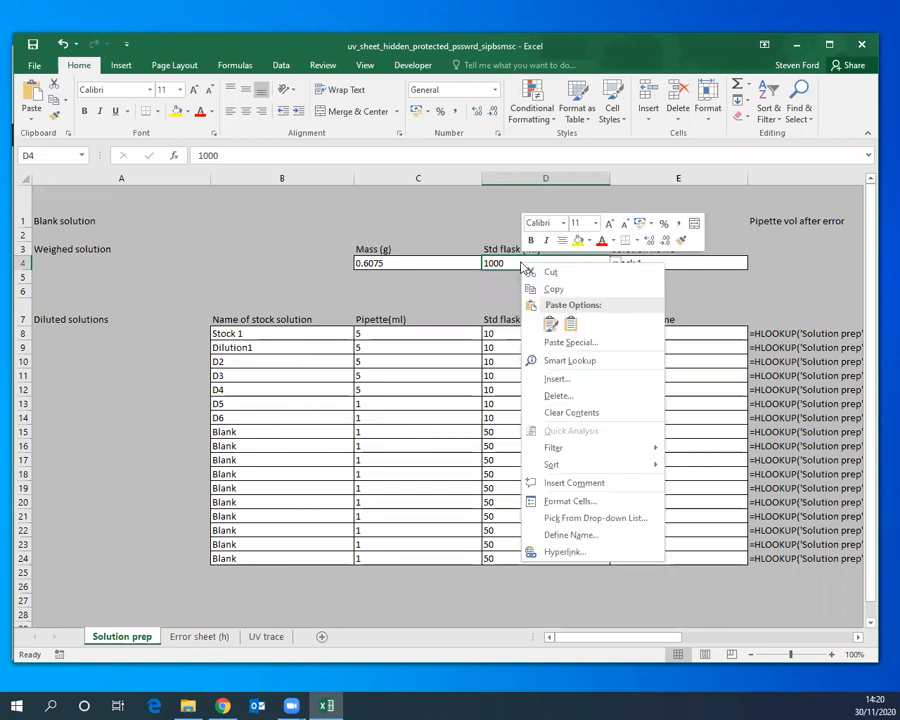
key(Escape)
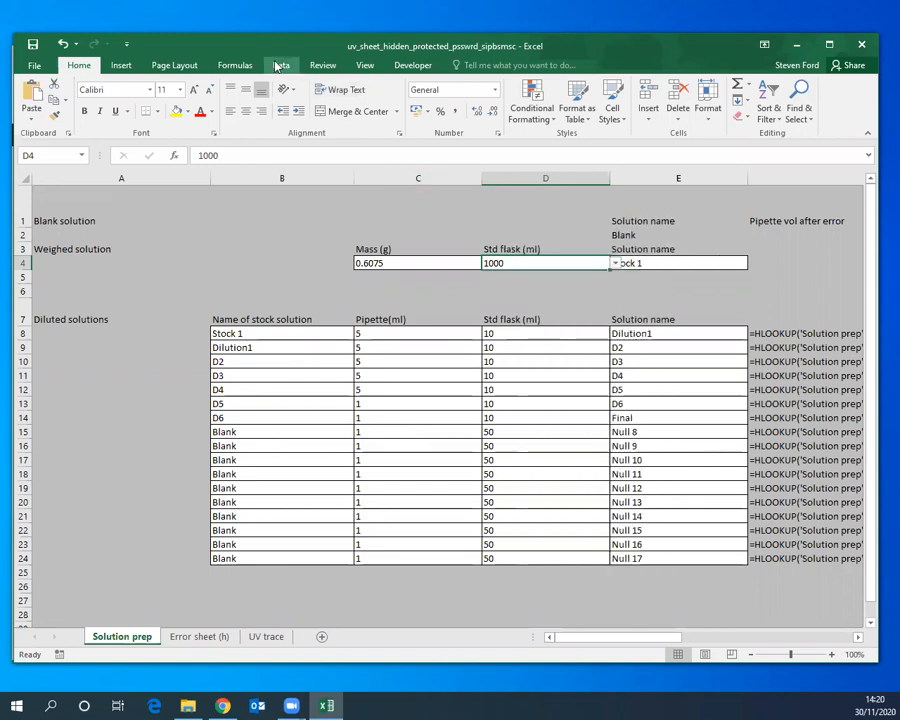
Step: Check D4's Data Validation source is $N$2:$N$11, then cancel without changes
click(281, 65)
click(530, 118)
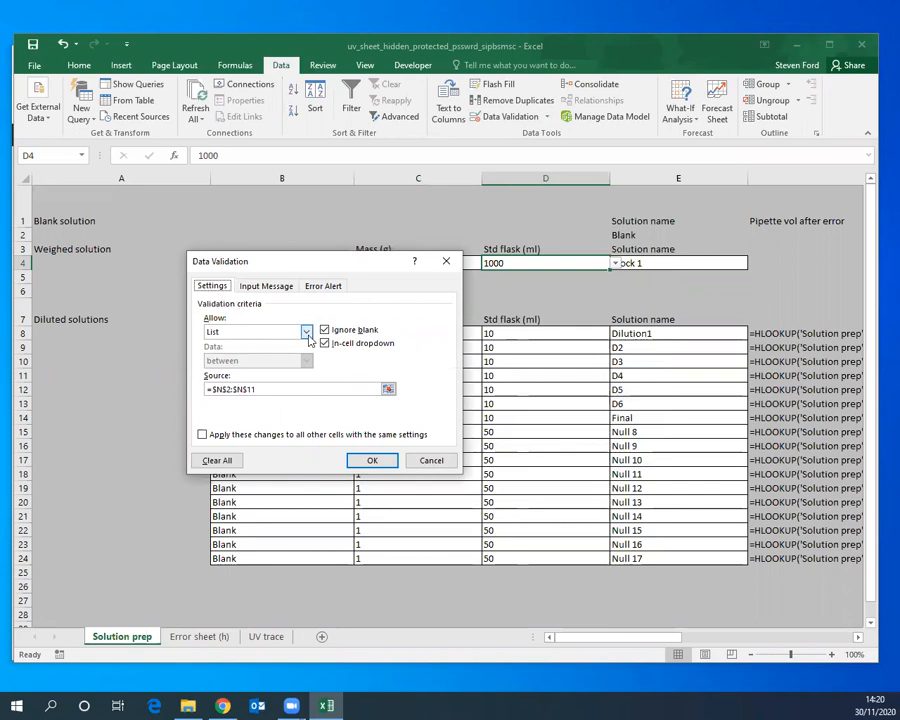
click(389, 390)
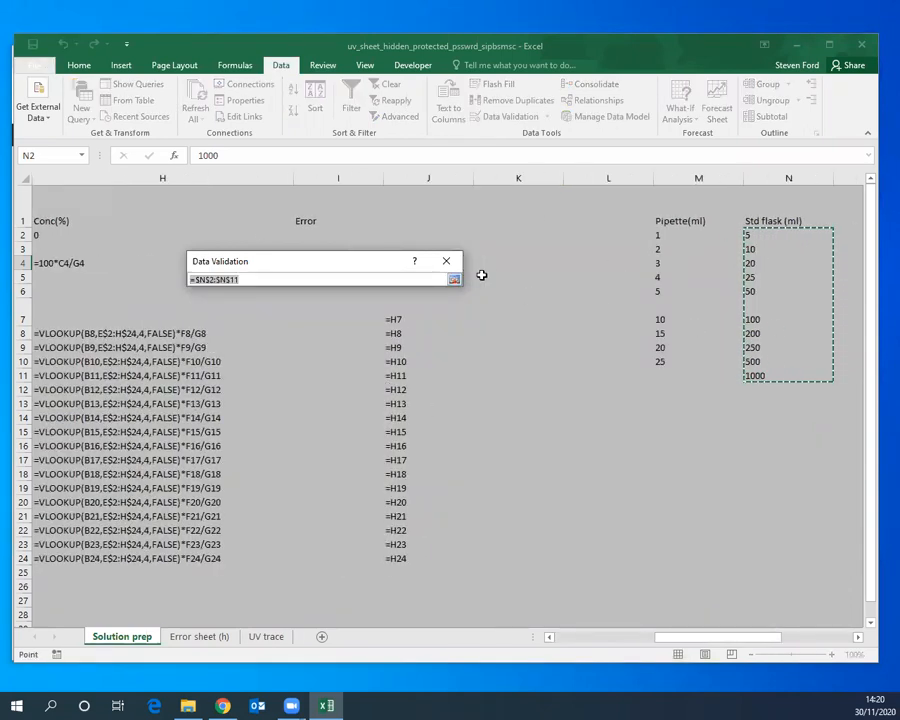
click(447, 263)
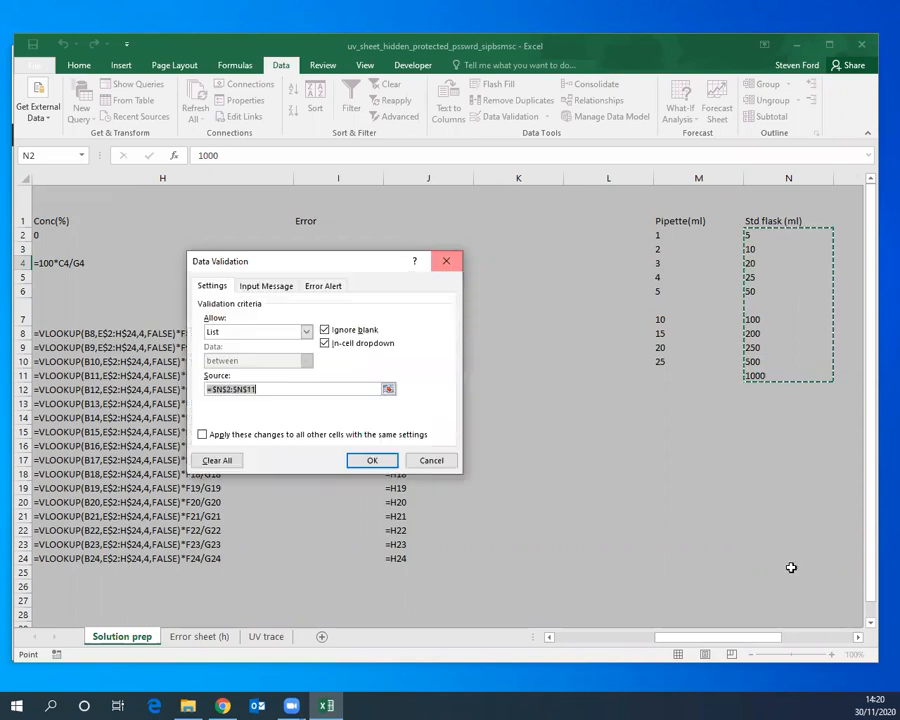
click(436, 459)
drag(755, 636, 784, 639)
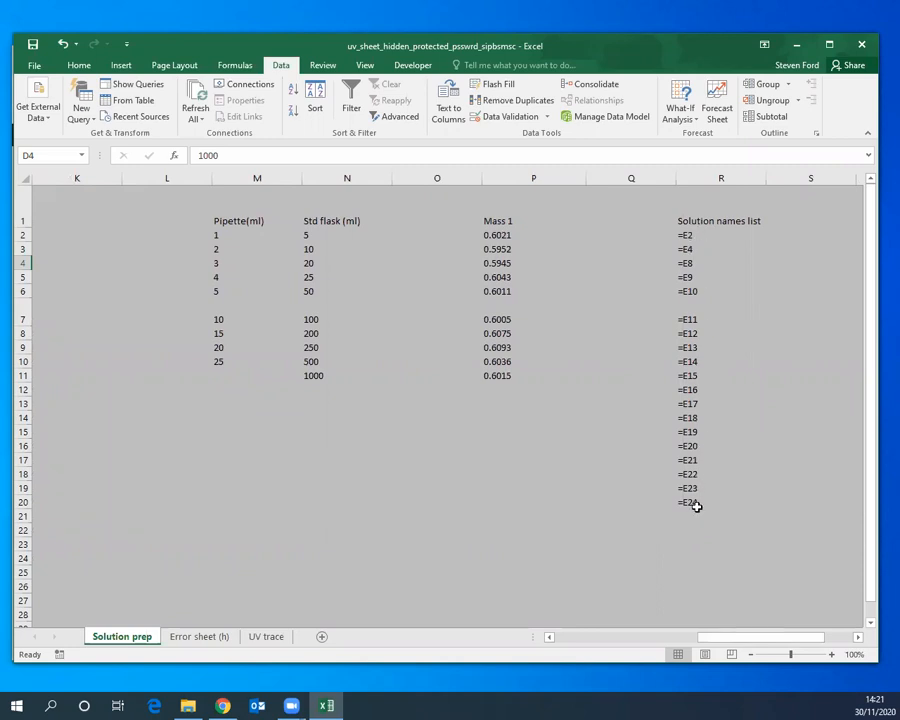
click(695, 502)
drag(780, 641, 542, 595)
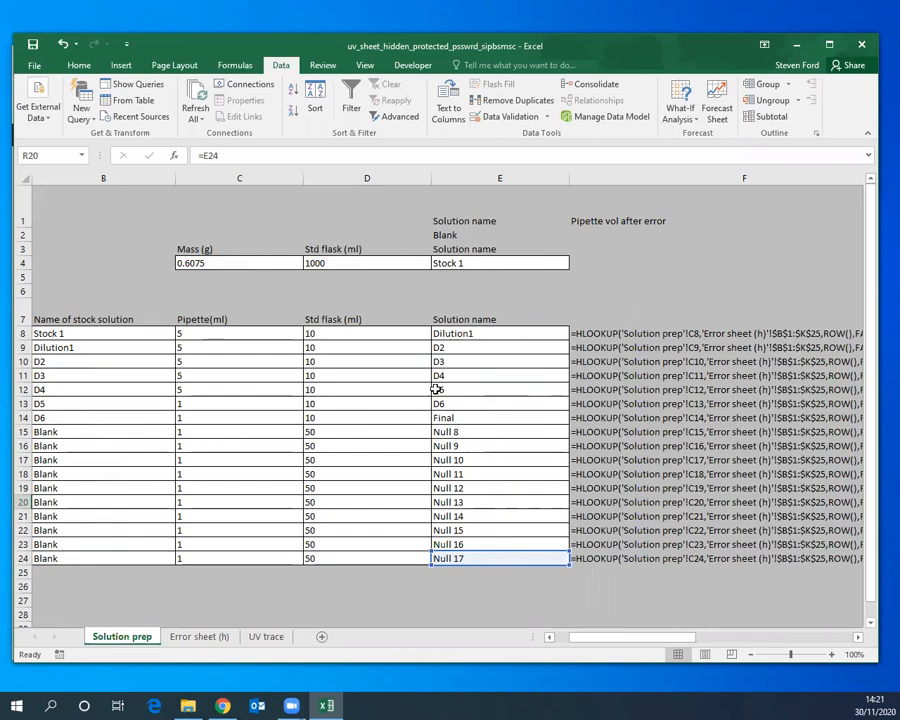
drag(613, 640, 600, 228)
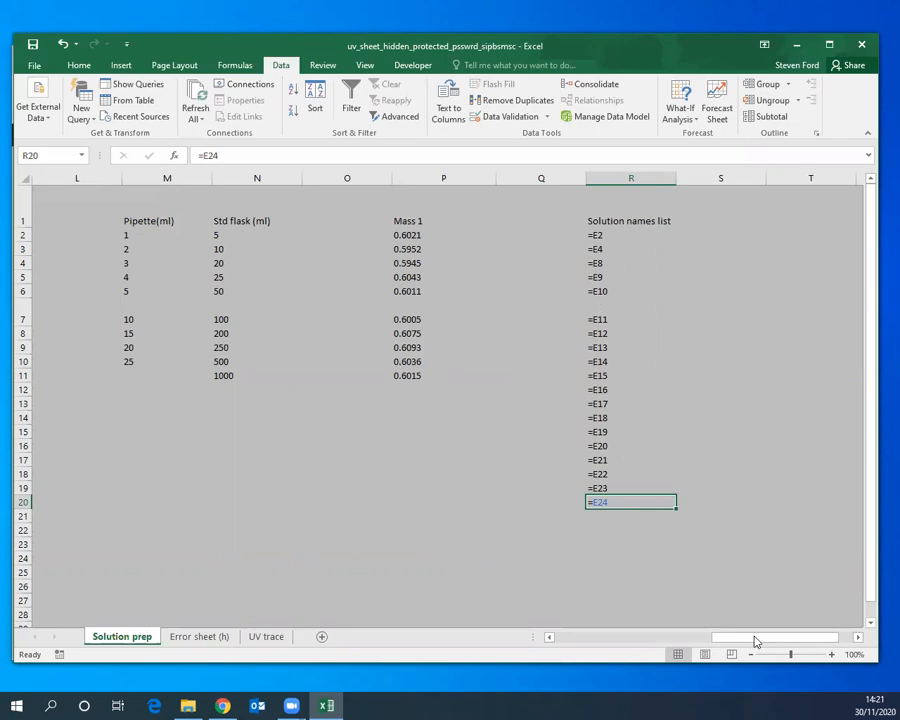
drag(743, 640, 591, 647)
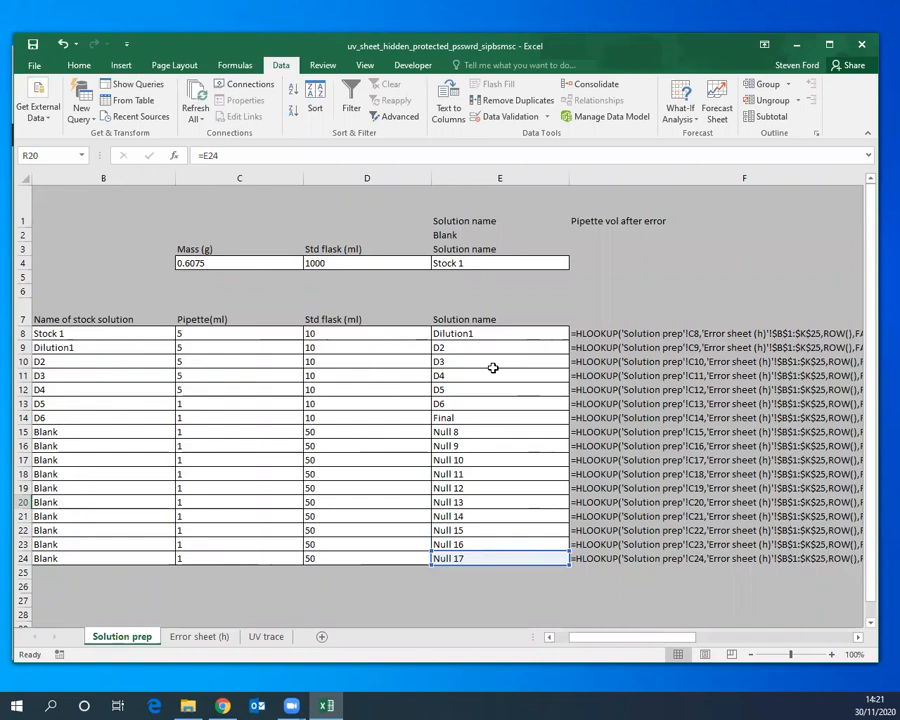
drag(651, 643, 712, 643)
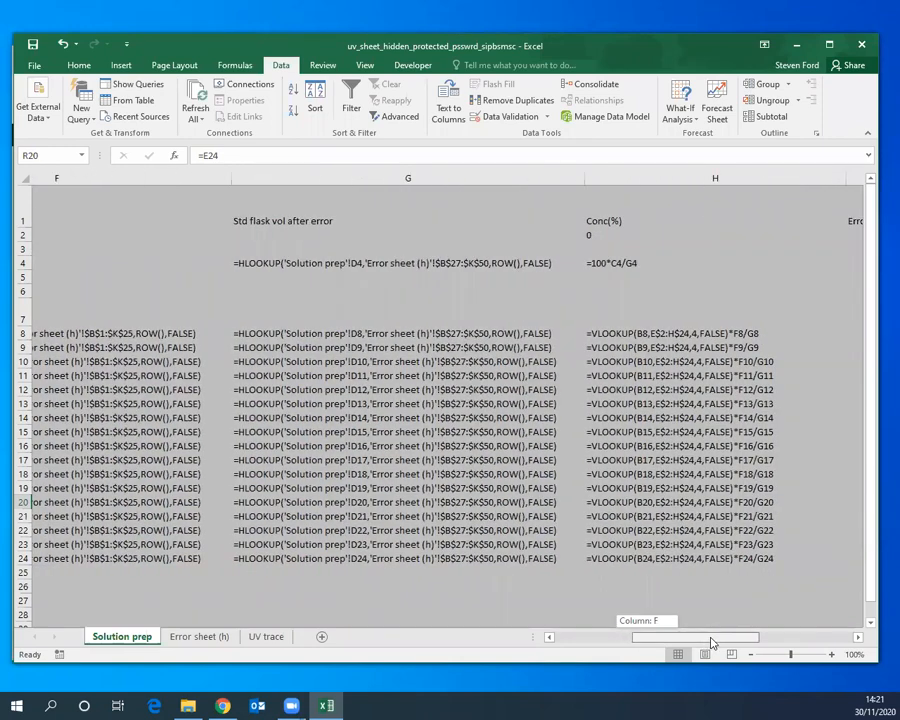
drag(712, 643, 692, 643)
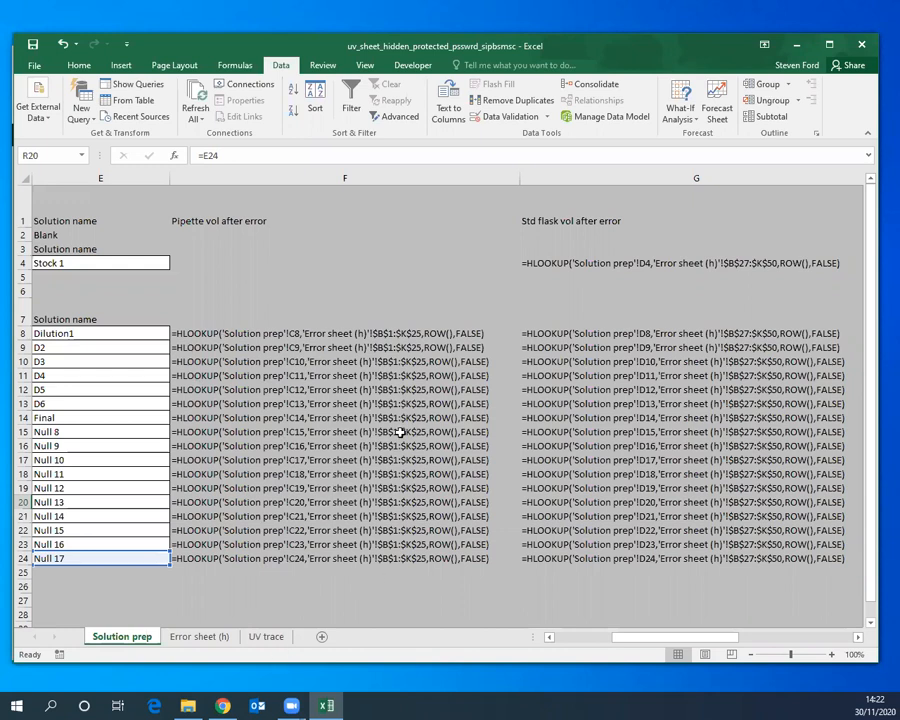
drag(630, 641, 590, 645)
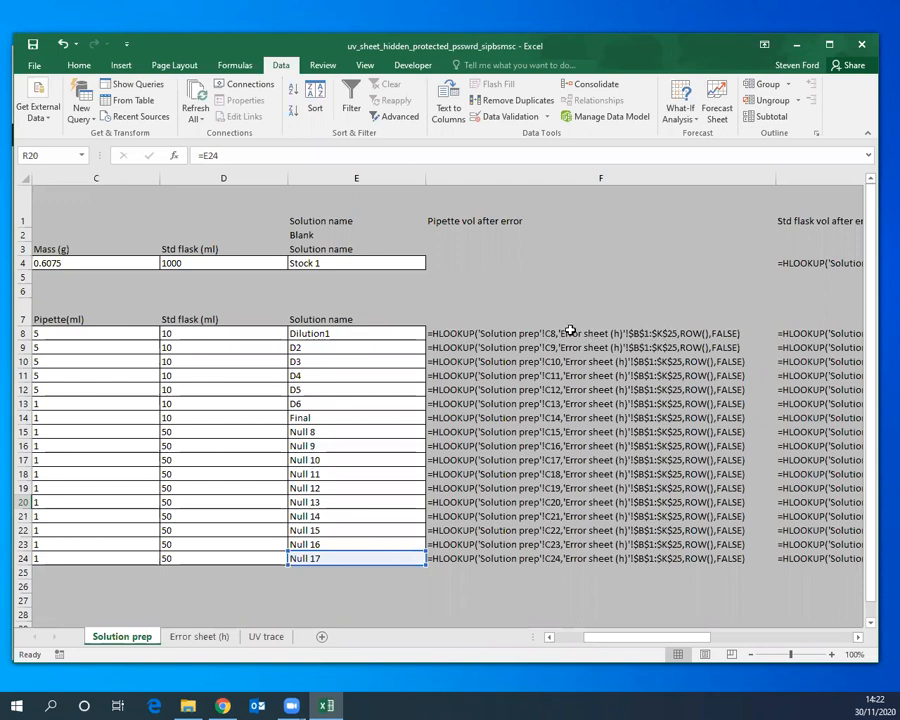
click(200, 637)
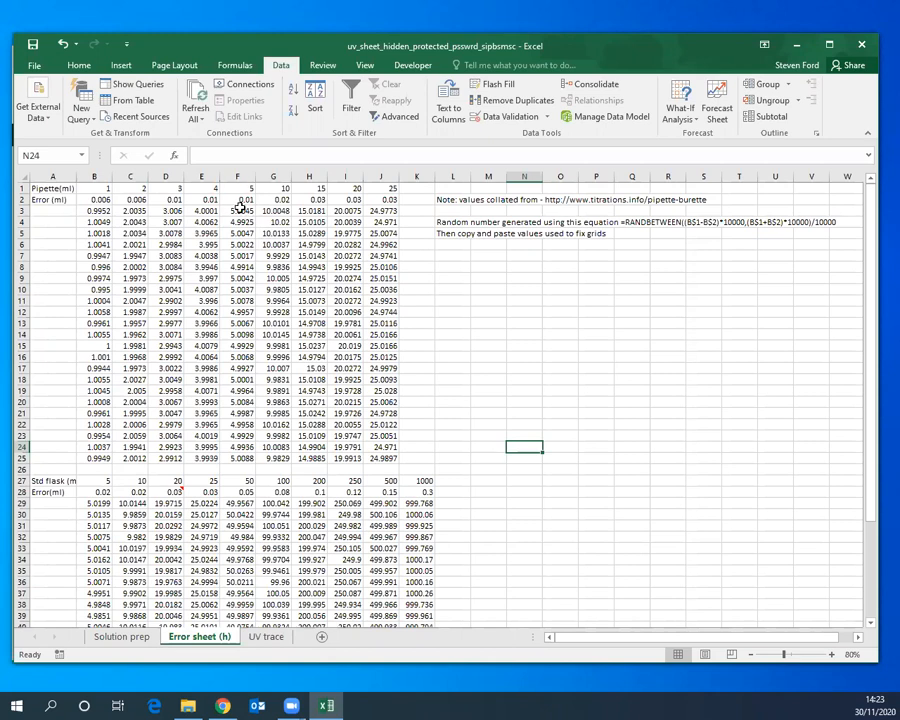
drag(240, 218, 243, 460)
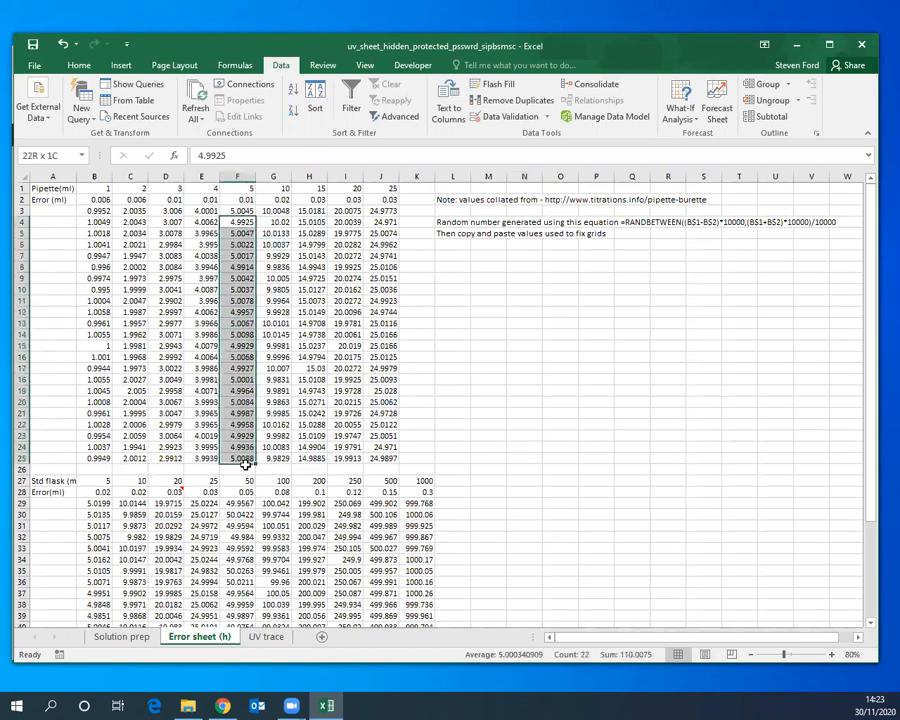
drag(241, 211, 240, 459)
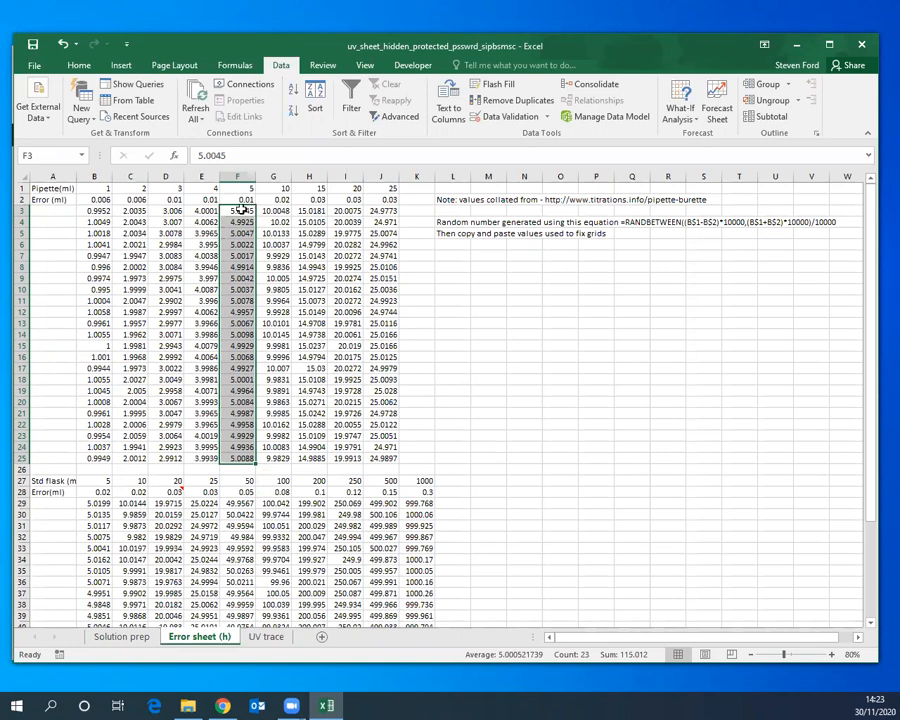
click(121, 637)
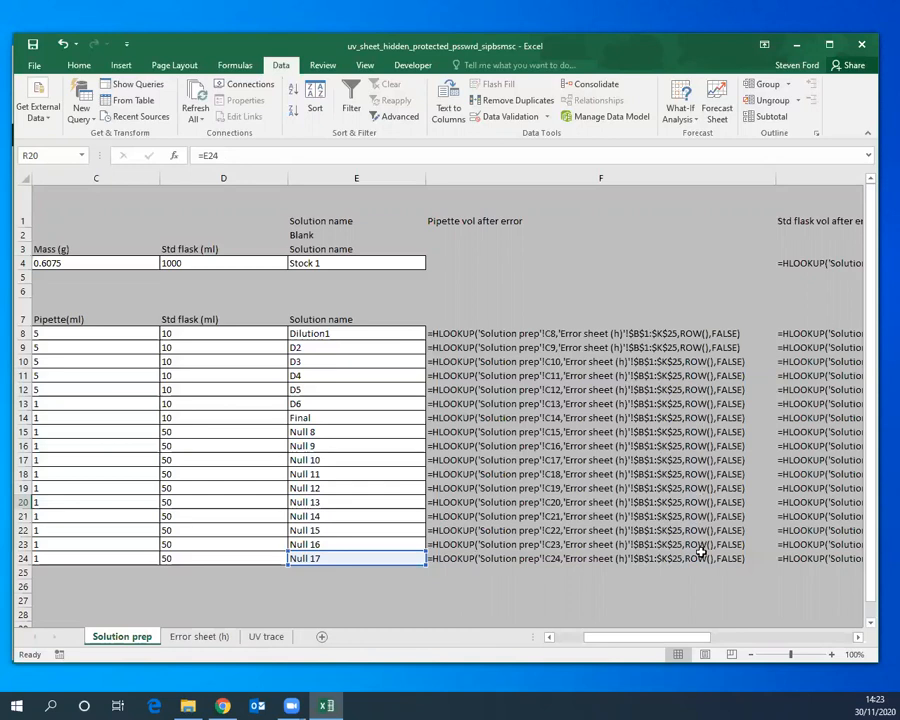
click(201, 637)
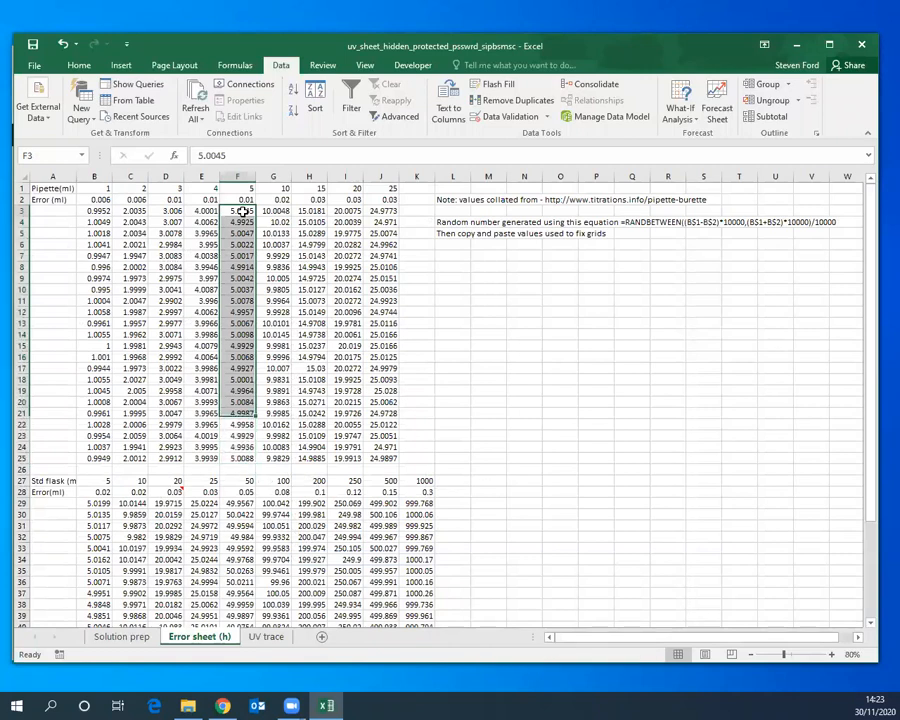
click(242, 211)
click(243, 222)
click(243, 233)
click(243, 245)
click(241, 256)
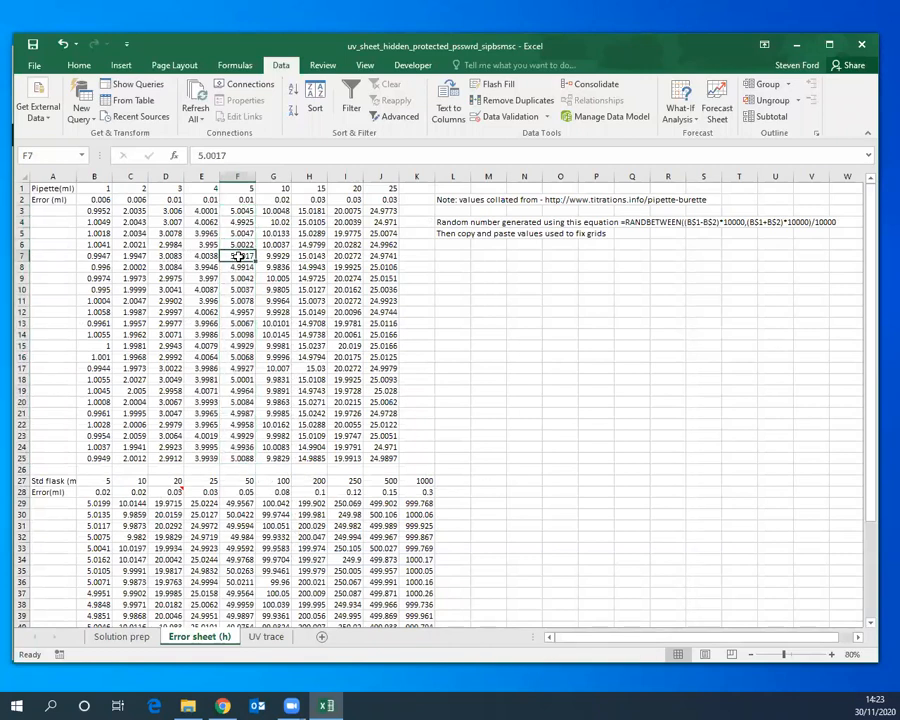
Step: Return to the Solution prep sheet and select F8's pipette-volume HLOOKUP formula
click(266, 637)
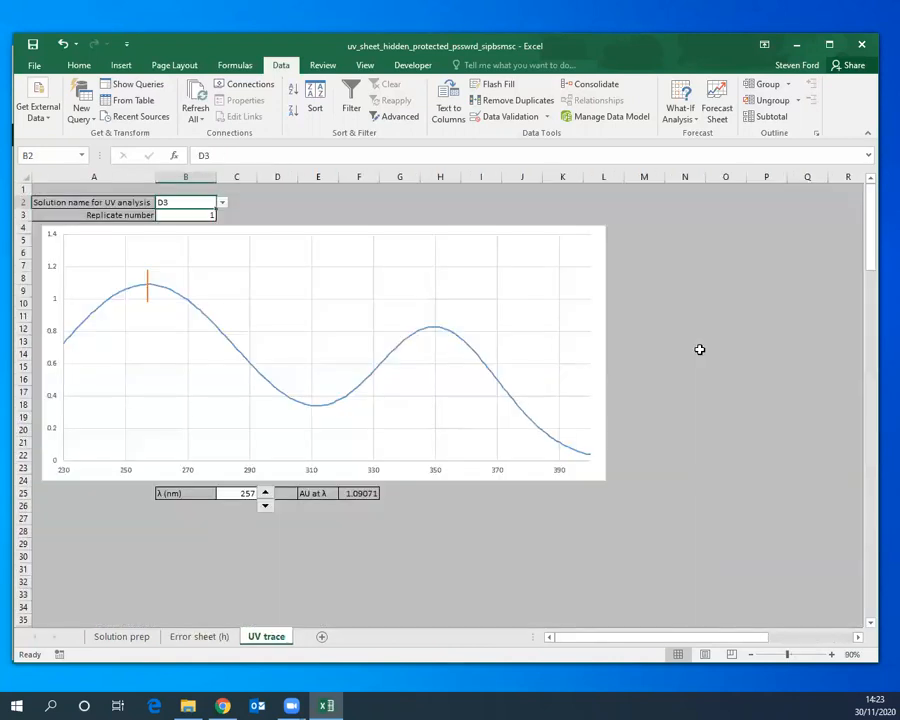
click(115, 638)
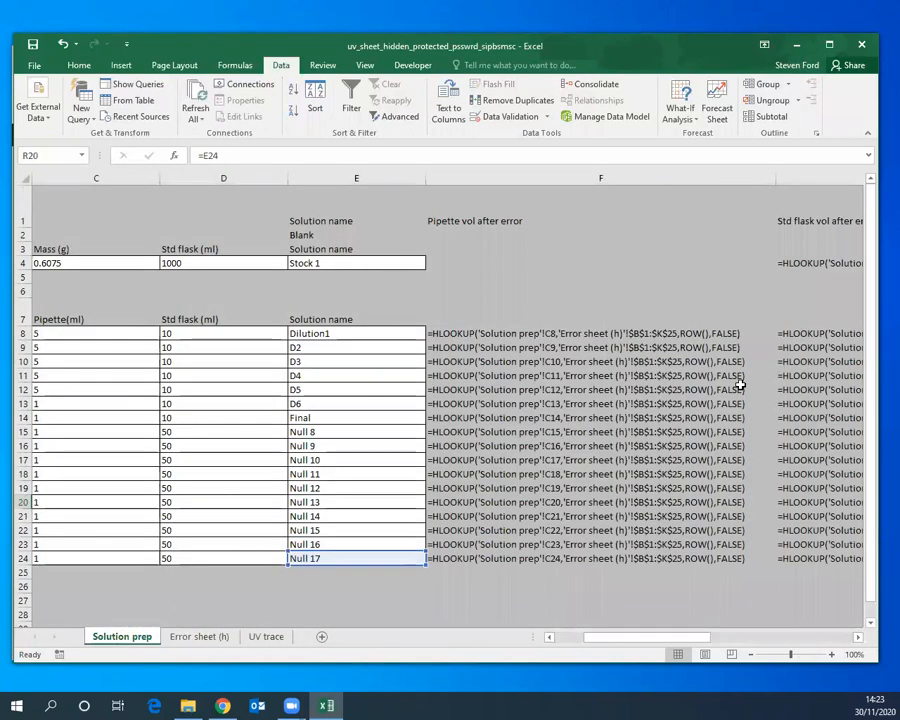
click(685, 334)
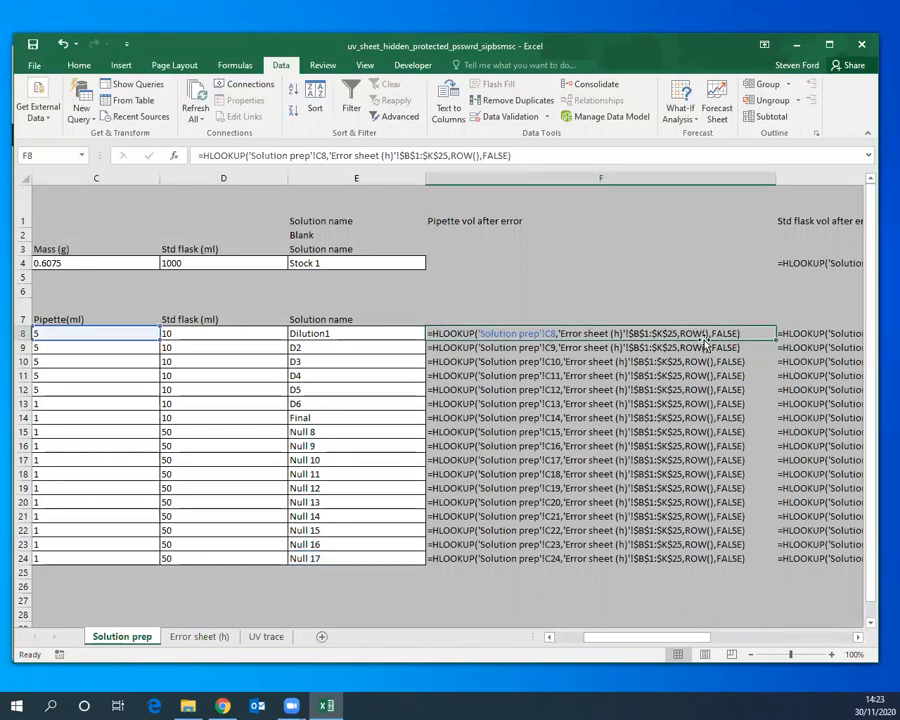
Step: Try replacing ROW() in F8 with Error sheet (h) cell G8, then cancel the edit
double_click(472, 156)
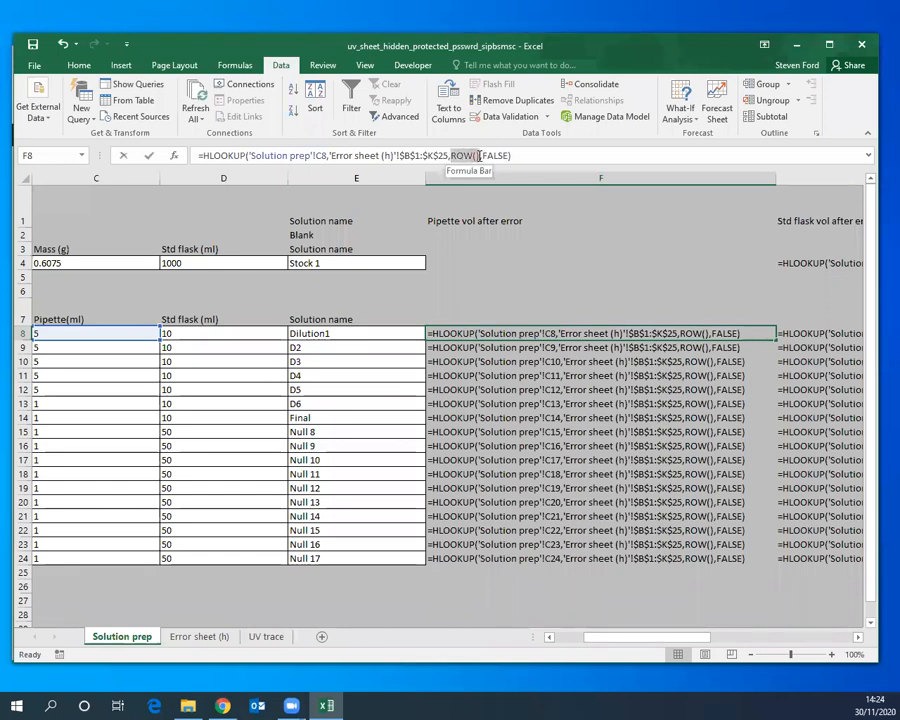
click(479, 156)
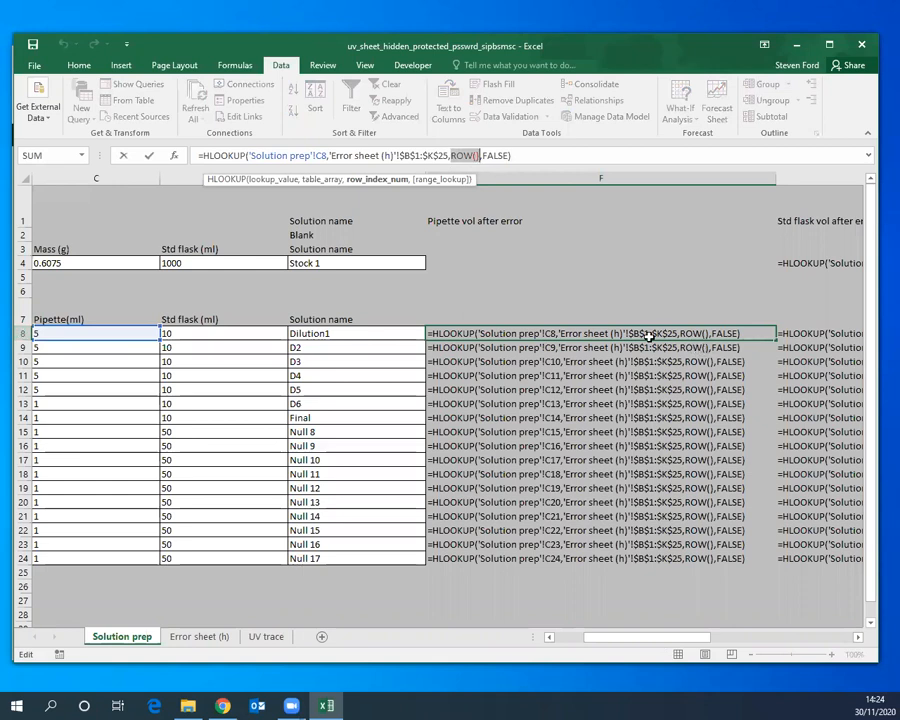
click(205, 641)
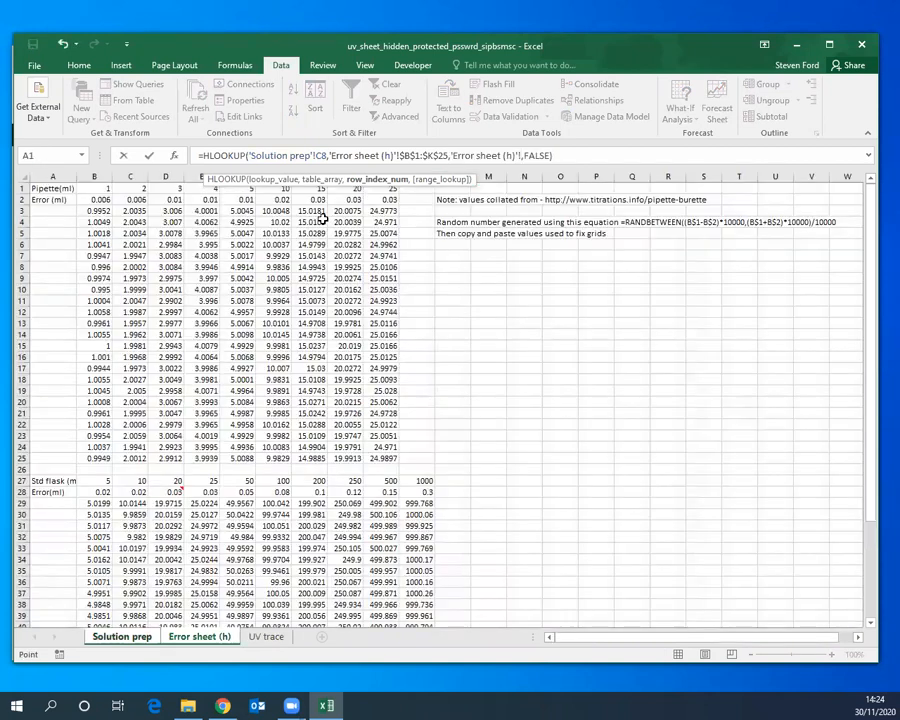
click(274, 267)
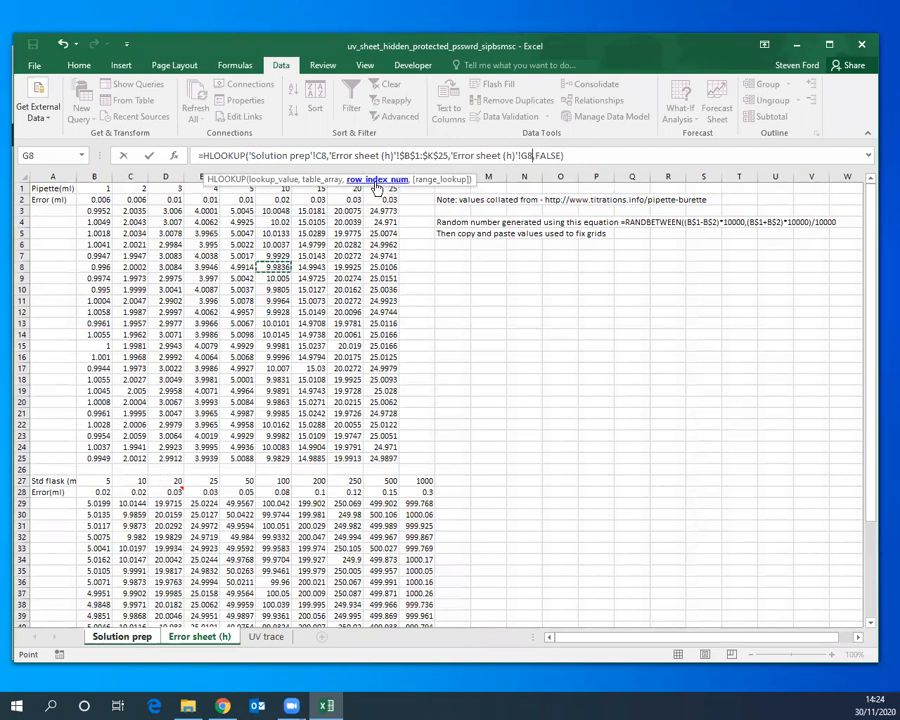
key(Escape)
key(Escape)
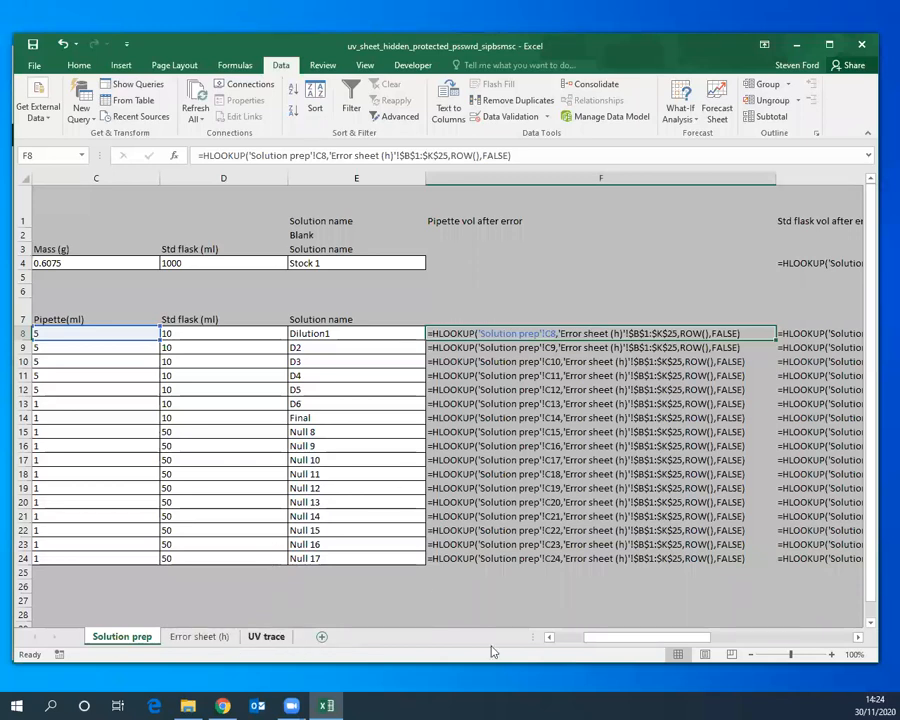
drag(653, 640, 673, 643)
drag(686, 643, 683, 643)
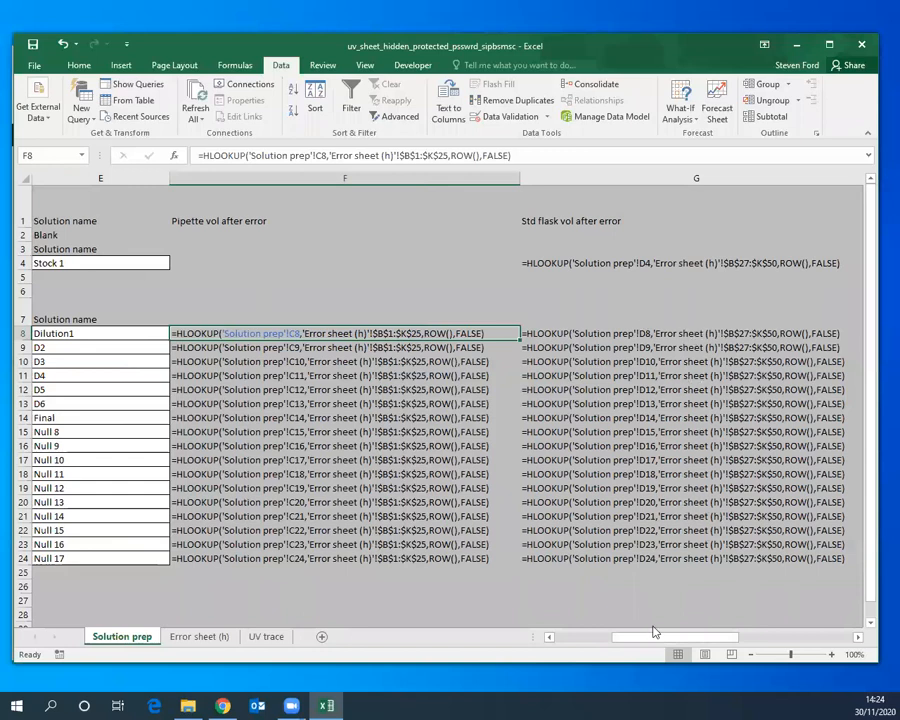
click(199, 636)
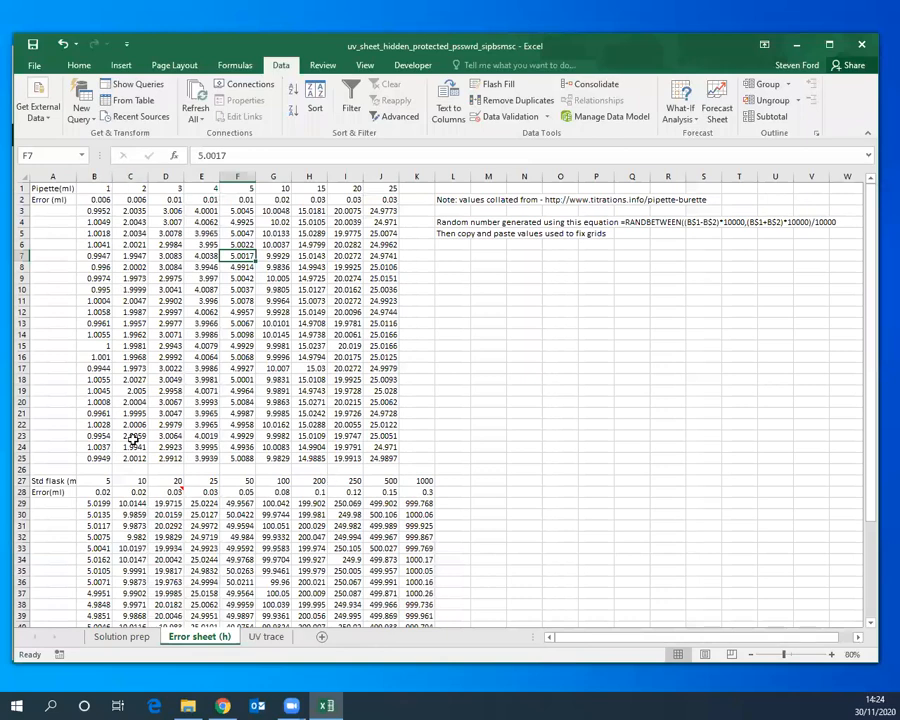
scroll(207, 567, down, 4)
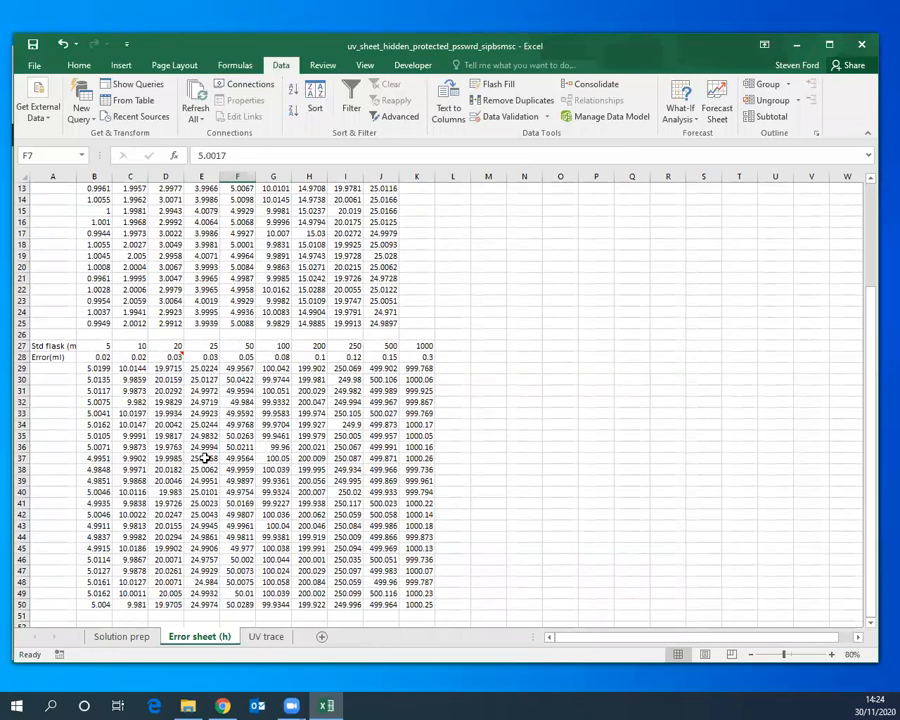
click(113, 638)
drag(640, 640, 666, 622)
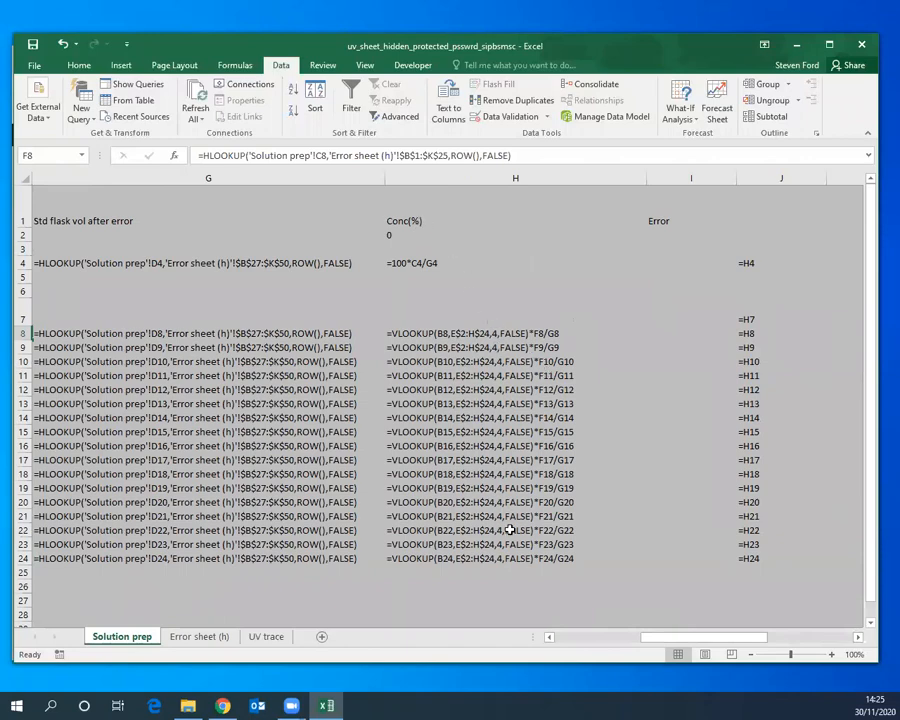
mouse_move(679, 647)
mouse_down()
mouse_move(618, 648)
mouse_move(690, 646)
mouse_move(671, 647)
mouse_up()
scroll(480, 340, right, 2)
scroll(632, 387, left, 1)
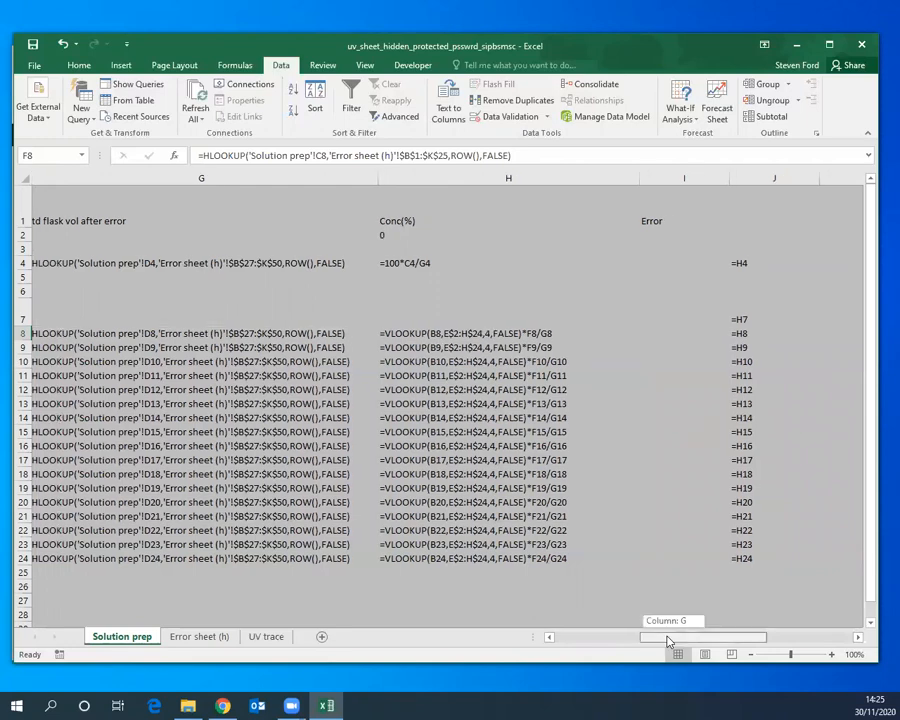
scroll(632, 387, right, 1)
drag(644, 636, 560, 642)
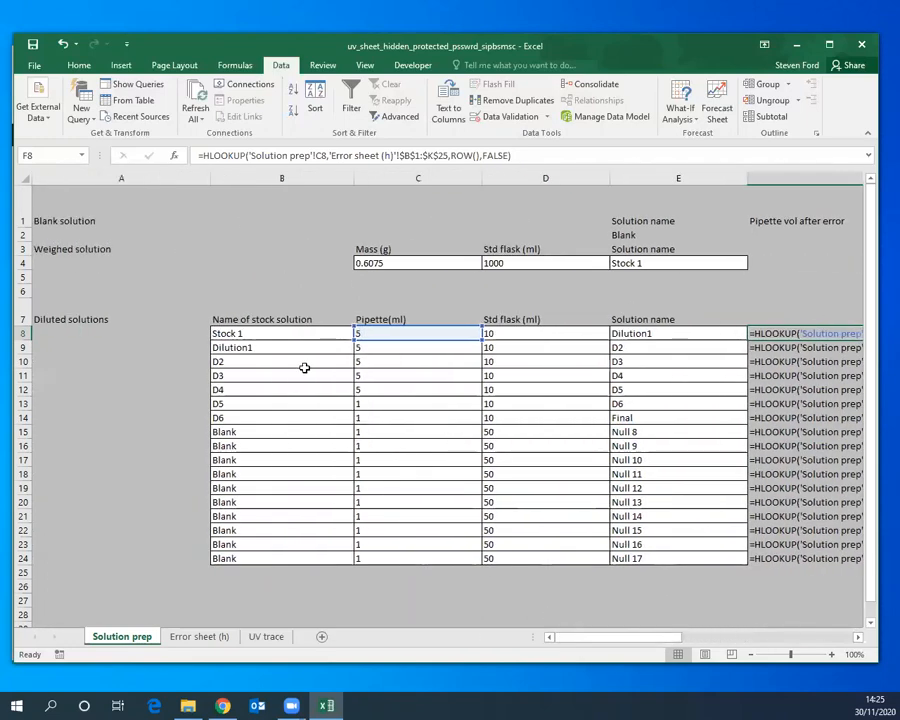
Step: Select B8, scroll the formula columns, and switch back to results like 1000.0602 ml
click(255, 333)
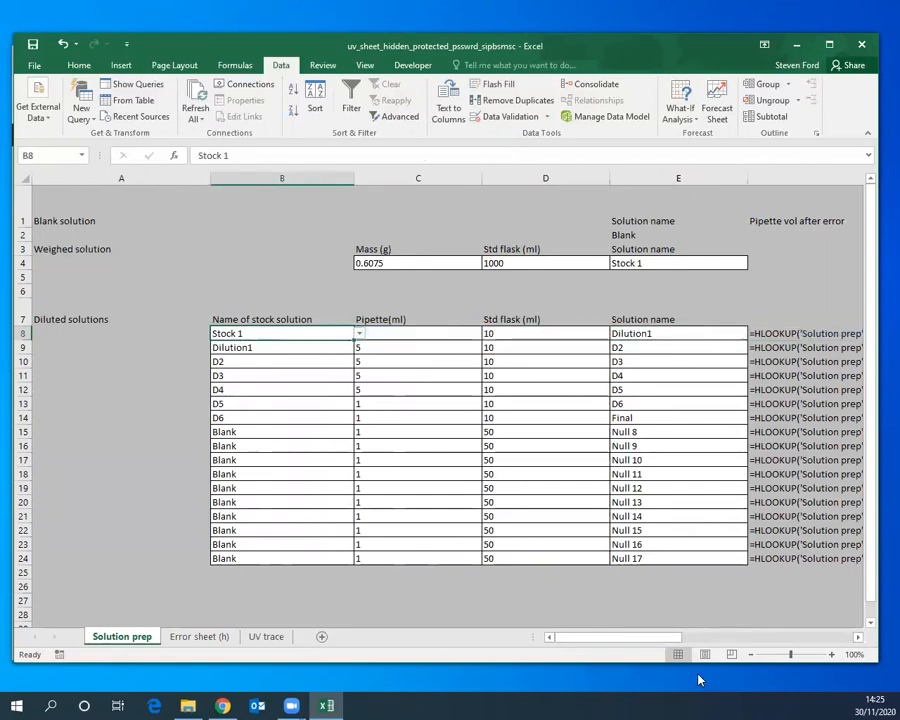
drag(633, 643, 730, 640)
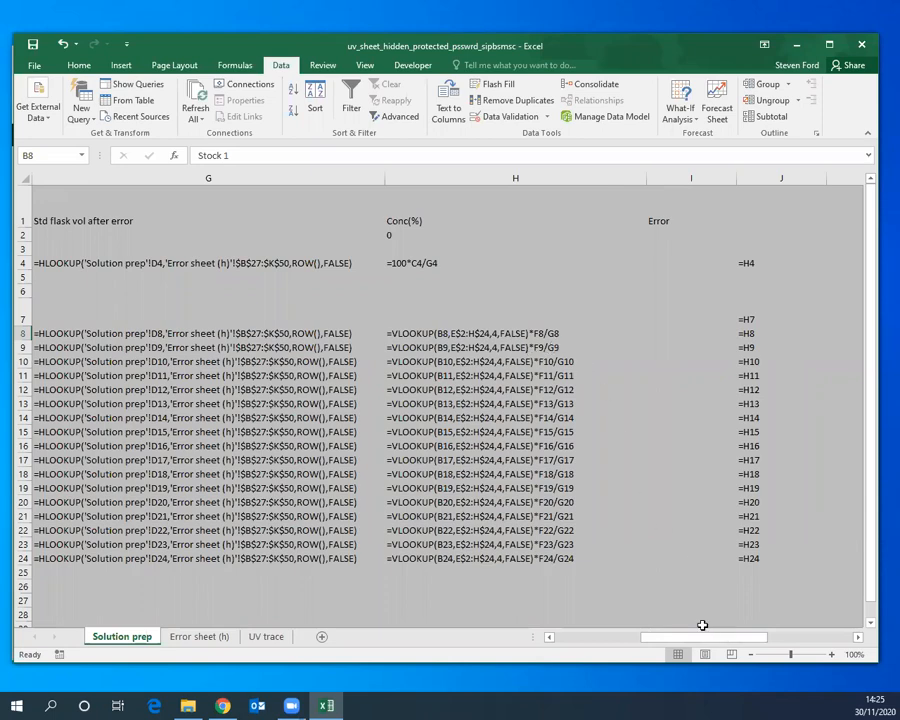
drag(670, 643, 648, 643)
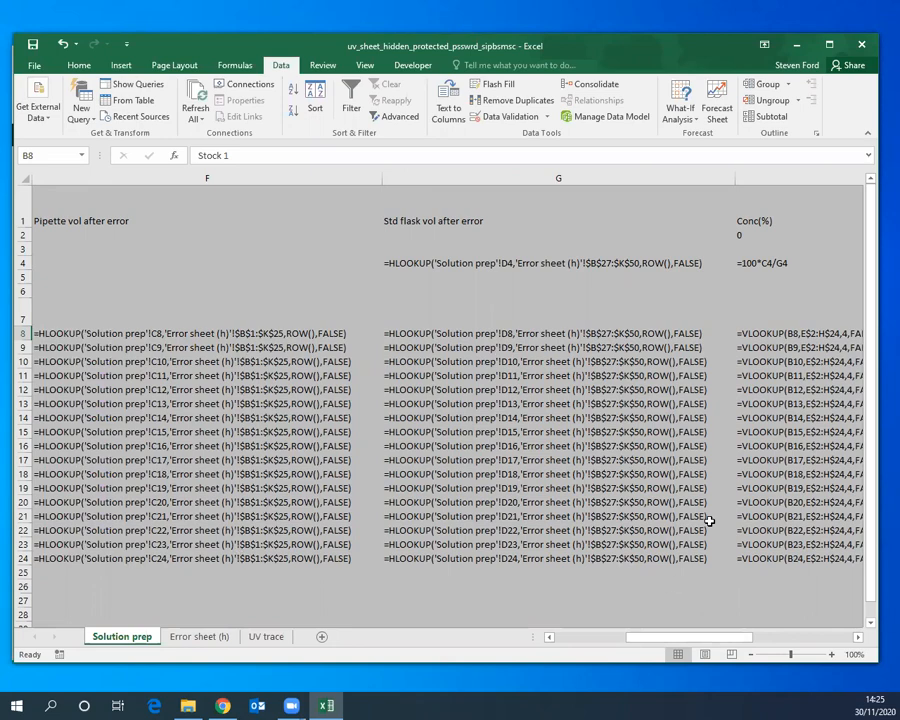
drag(715, 639, 736, 640)
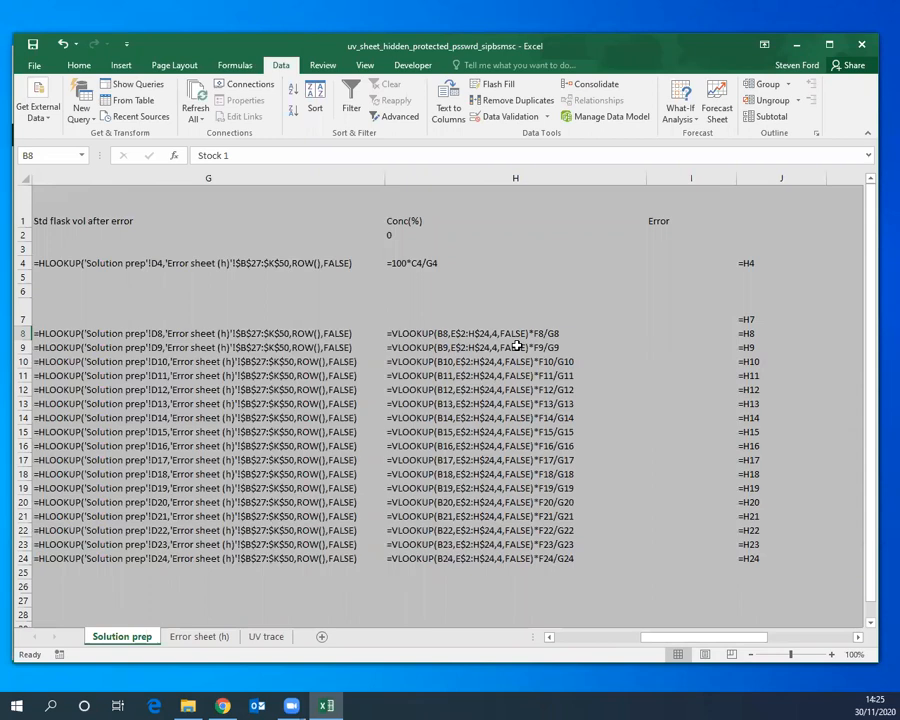
key(ctrl+grave)
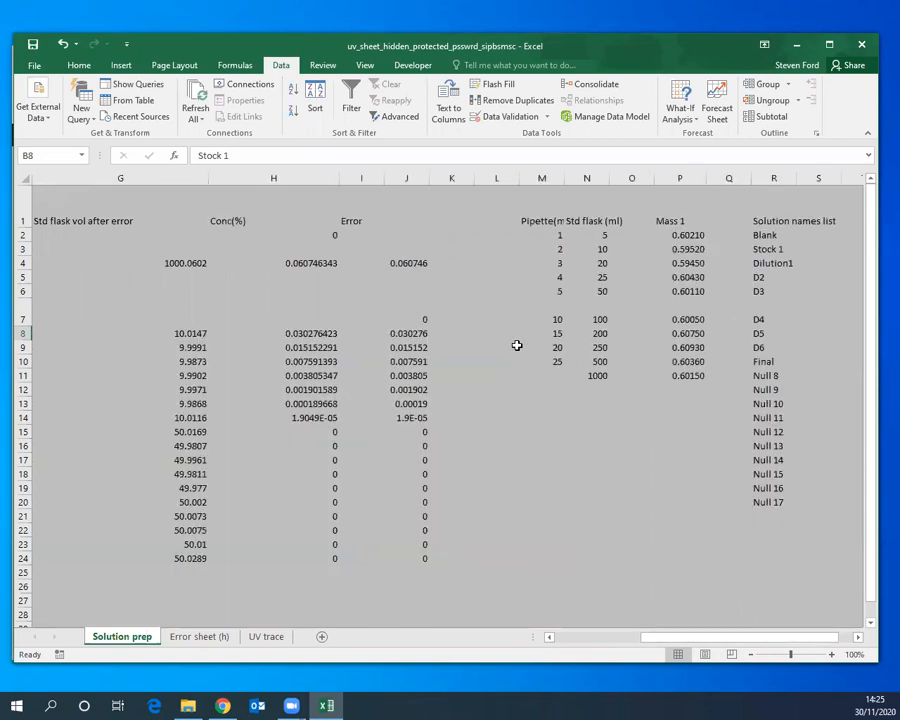
drag(727, 639, 625, 653)
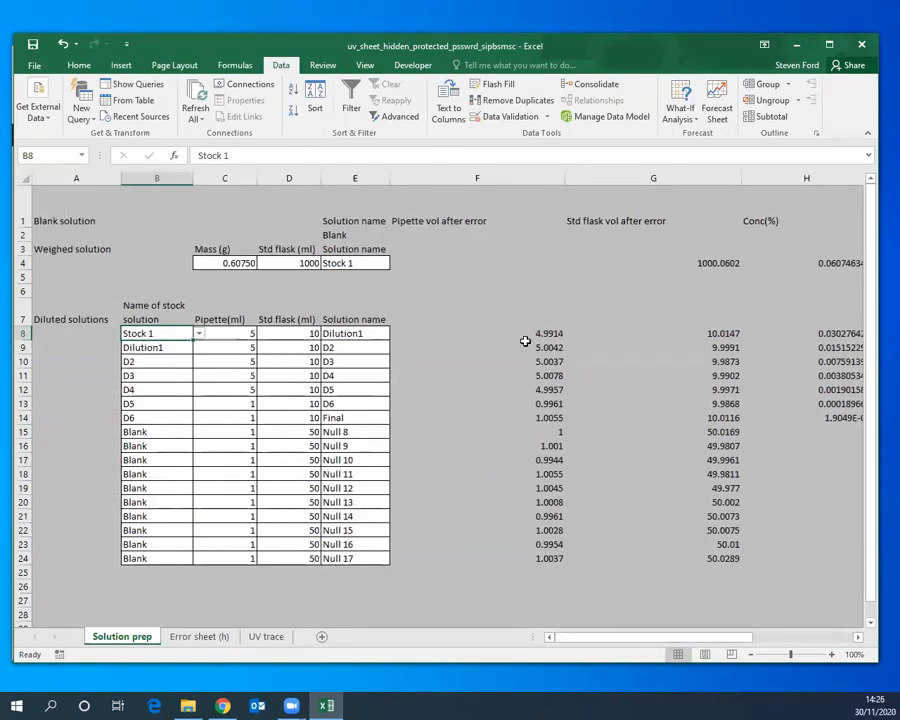
click(556, 332)
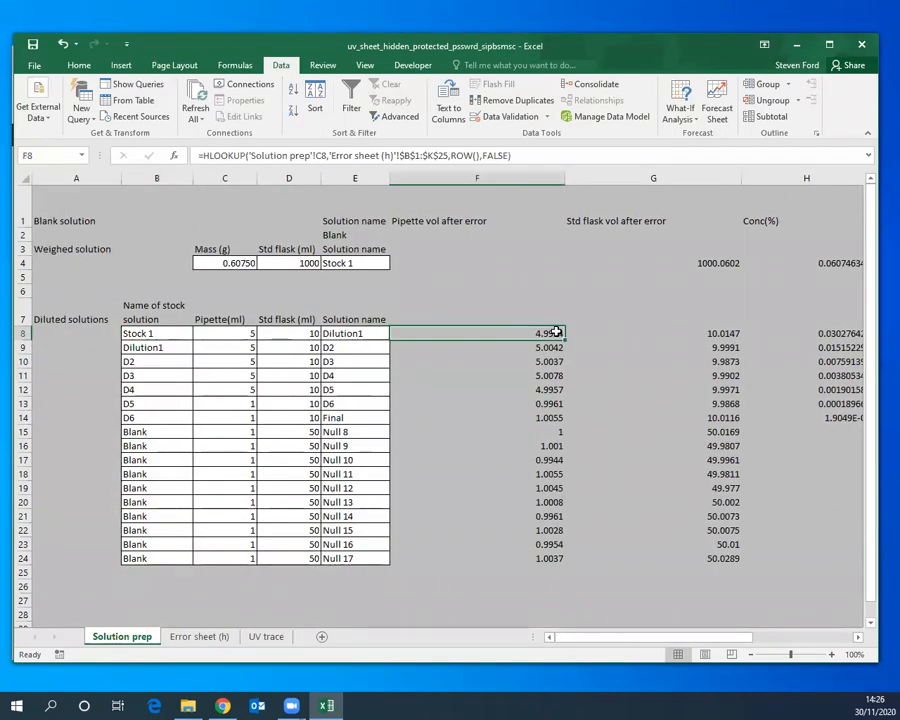
click(672, 333)
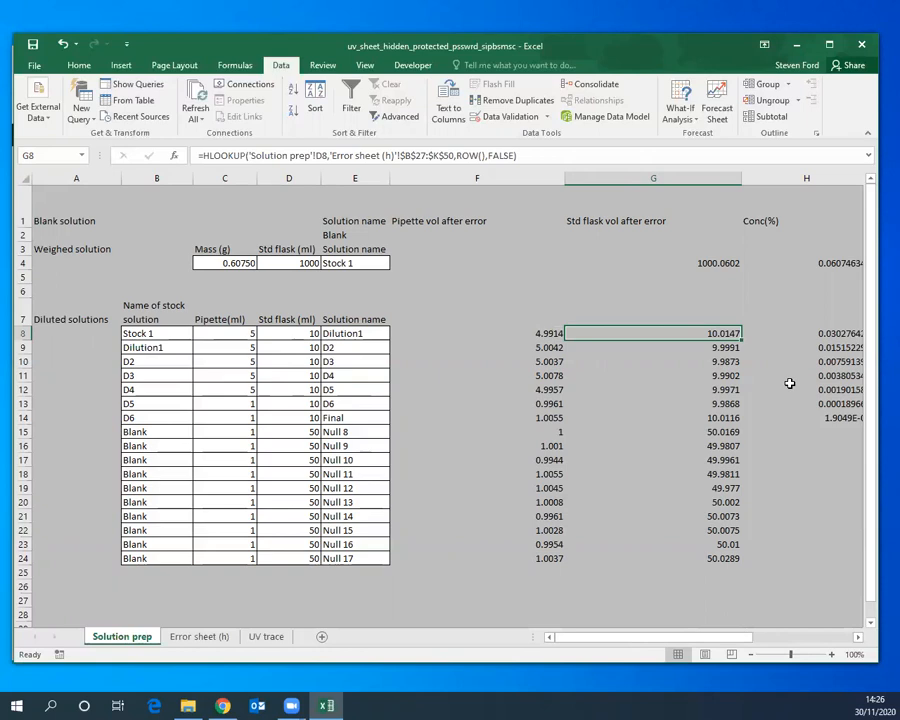
click(843, 334)
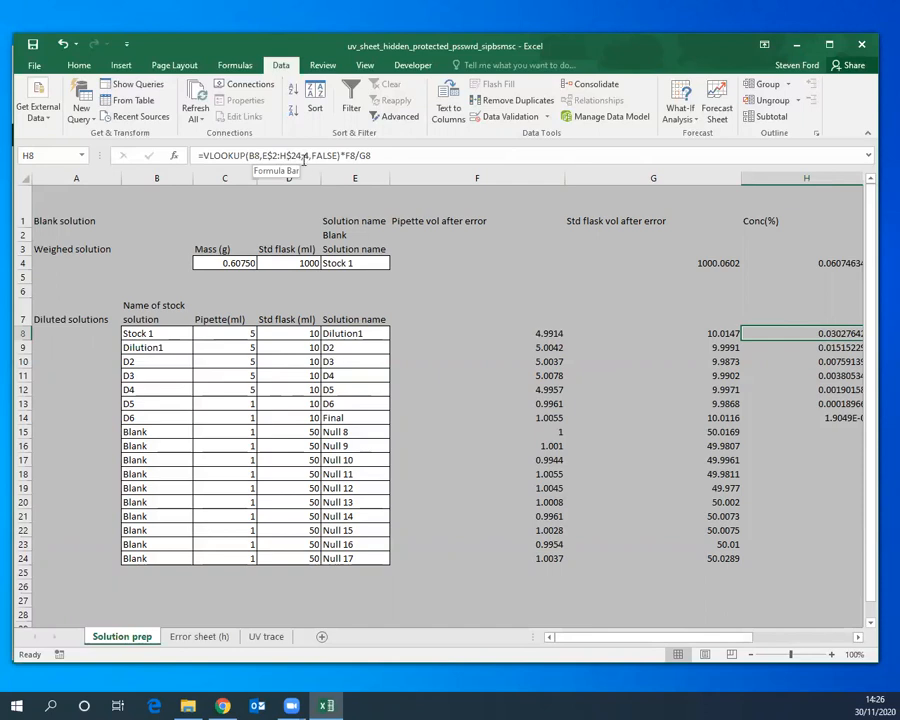
drag(675, 643, 655, 628)
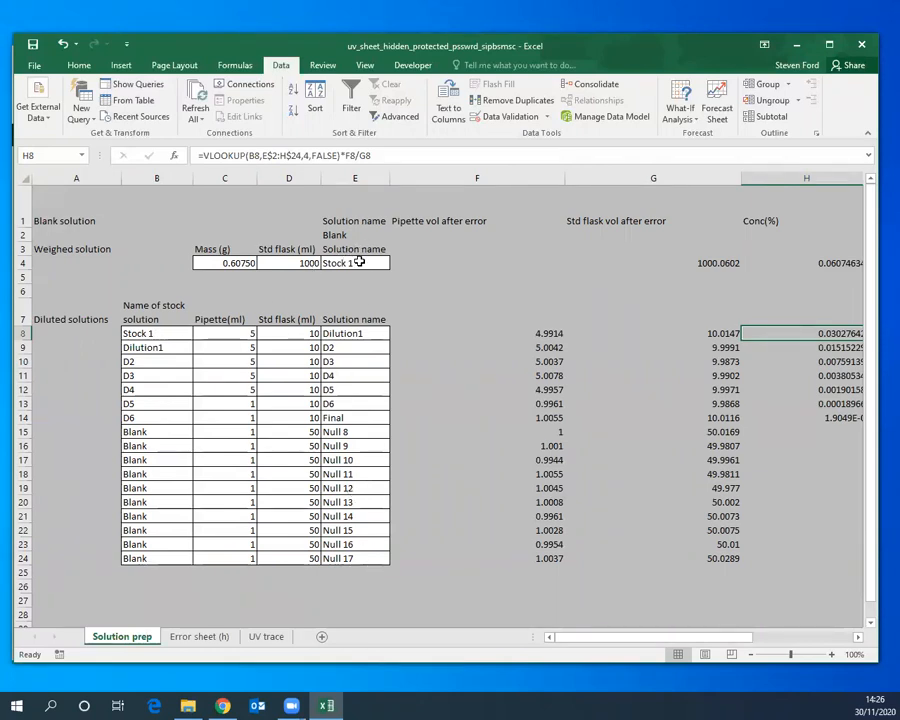
click(801, 263)
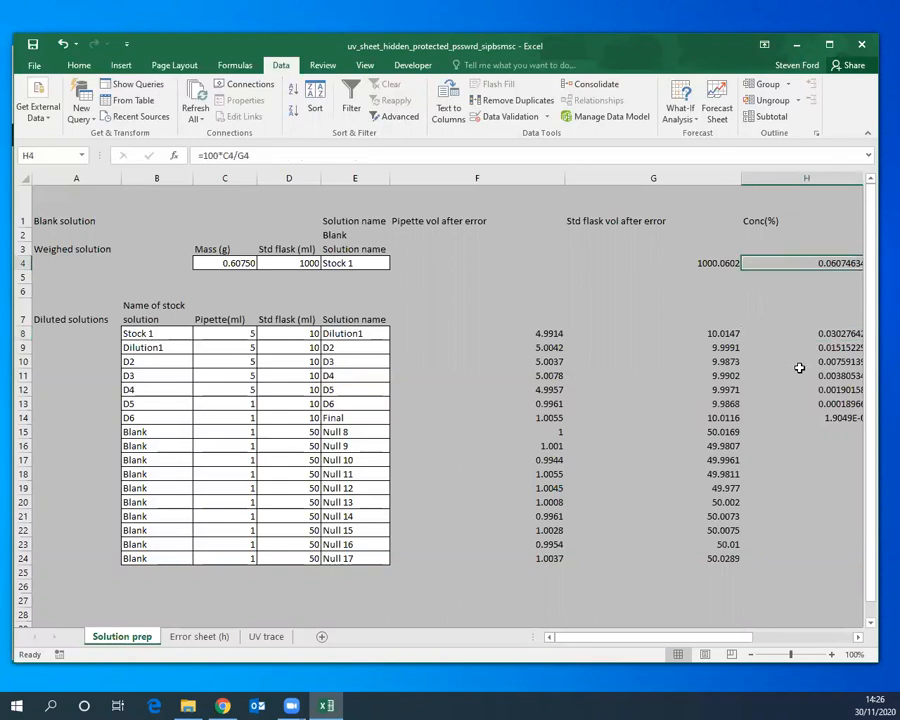
click(806, 336)
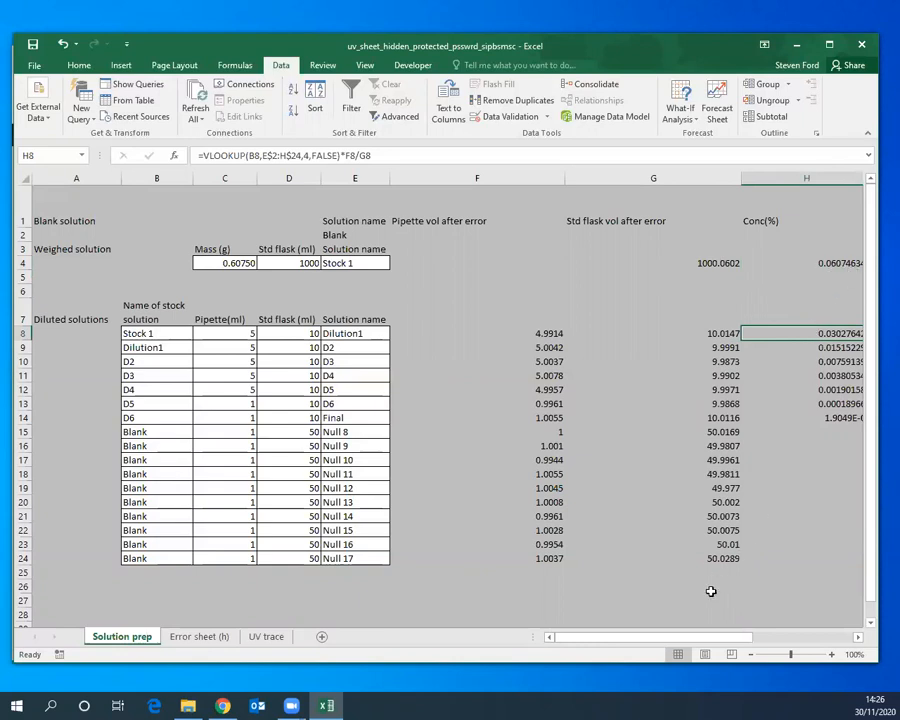
drag(698, 637, 702, 637)
drag(663, 640, 686, 643)
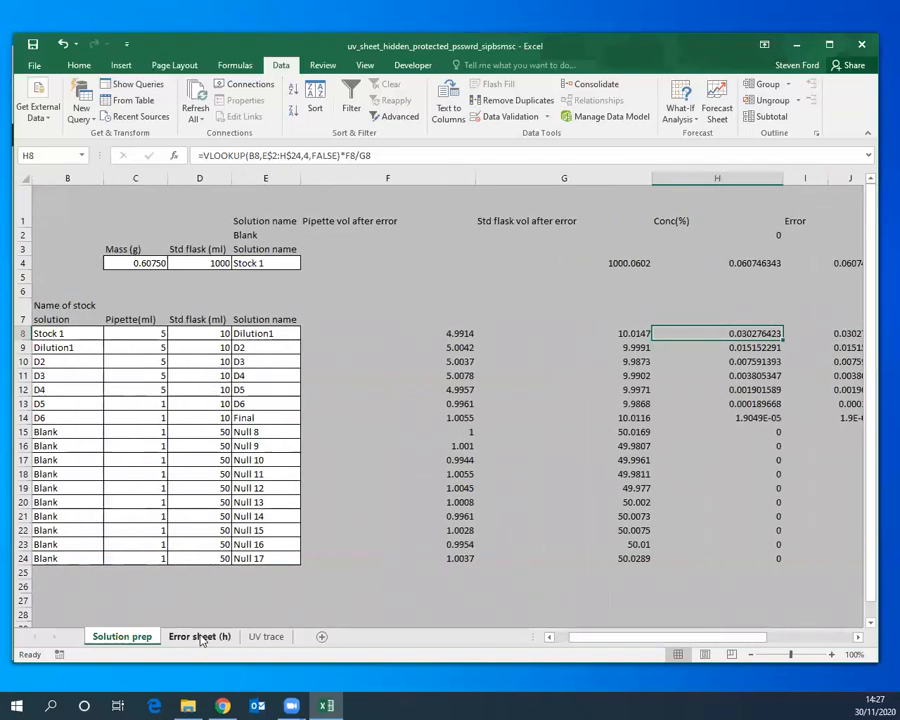
Step: On Error sheet (h), enter =RAND() in O13 and the value 3 in P15
click(200, 637)
drag(869, 472, 868, 455)
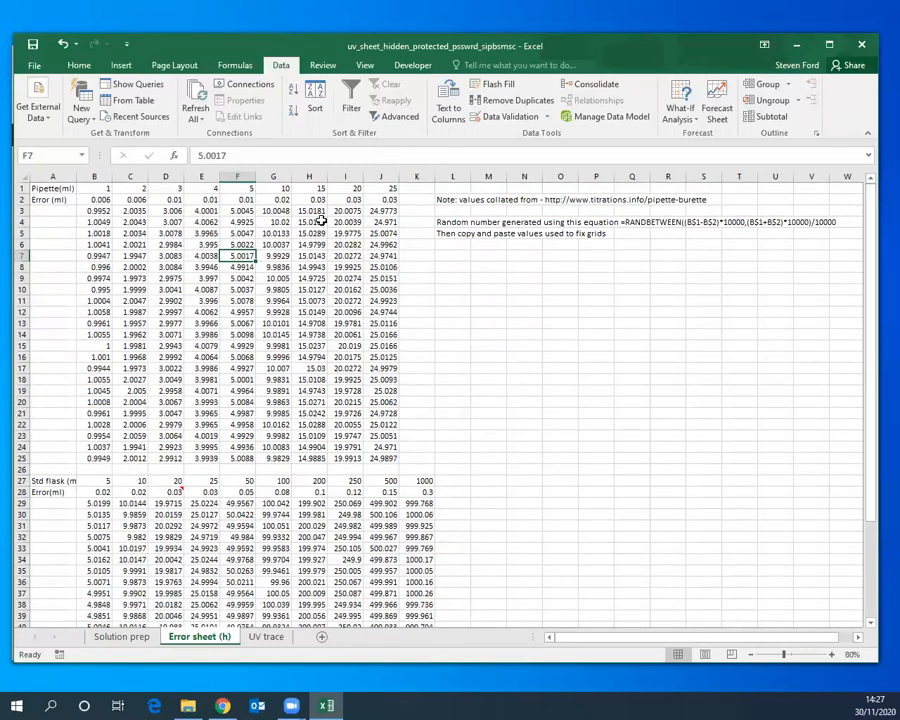
click(556, 324)
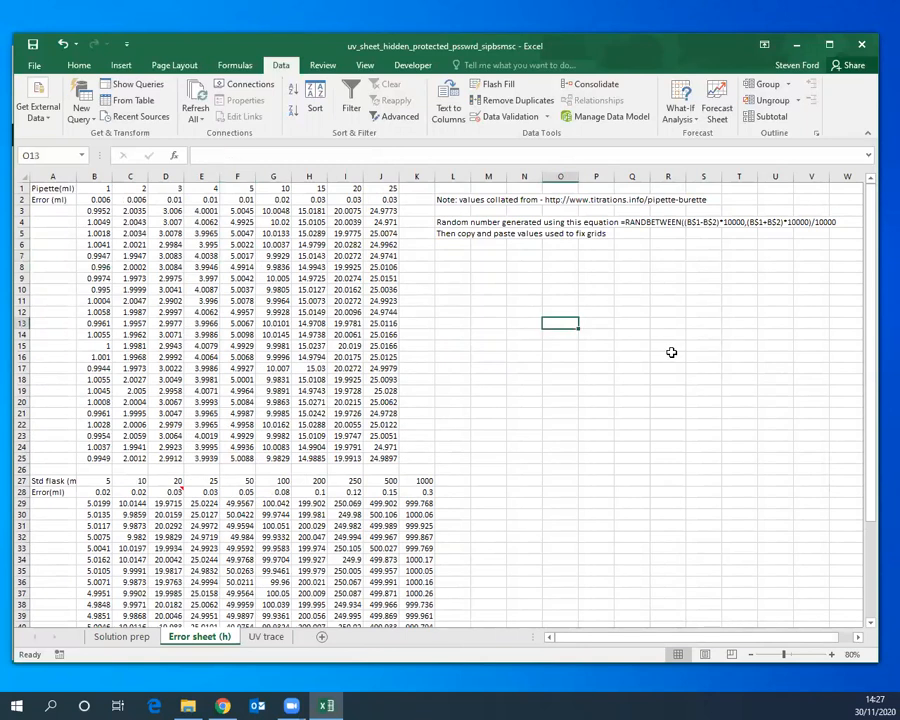
text(=RAND)
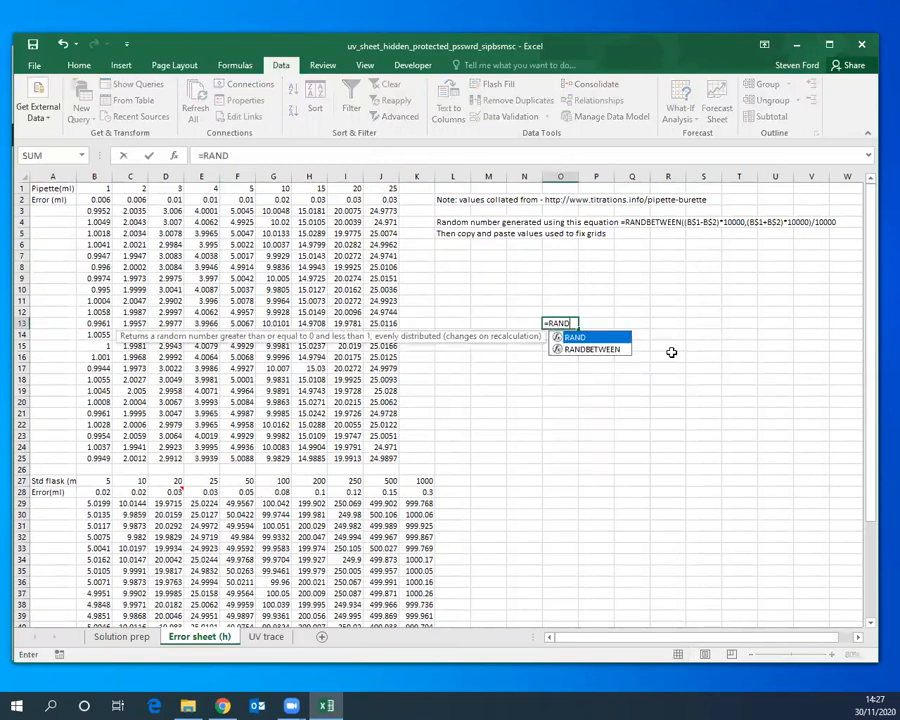
text(())
key(Return)
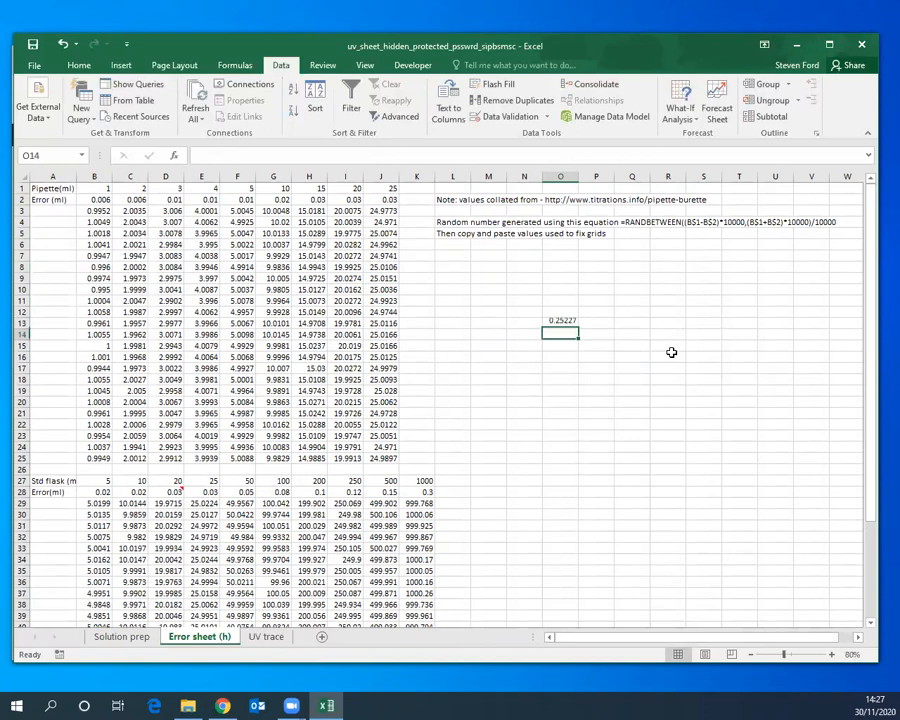
click(586, 345)
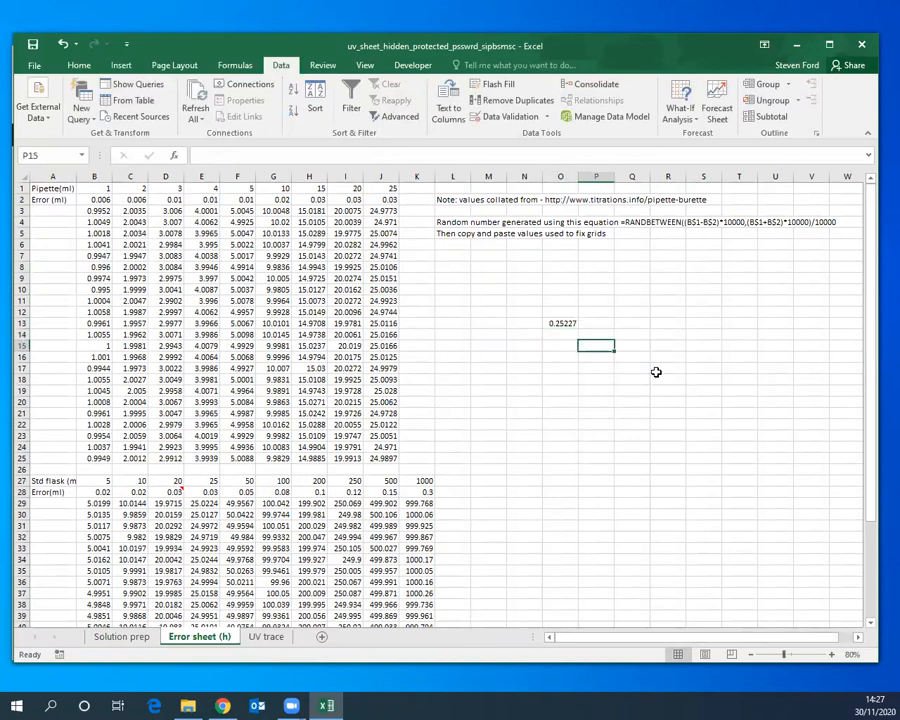
text(3)
key(ctrl+Return)
Step: Recalculate with F9 and by re-entering 4 then 3 in P15, then return to UV trace
click(558, 323)
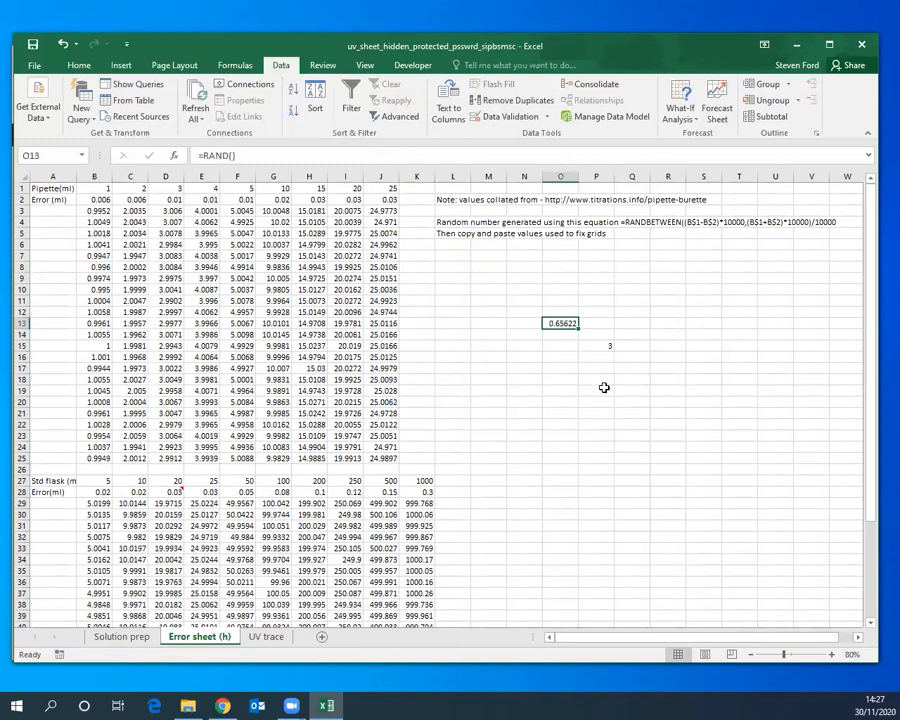
click(595, 344)
key(F9)
key(F9)
key(F9)
text(4)
key(Return)
key(Up)
text(3)
key(Return)
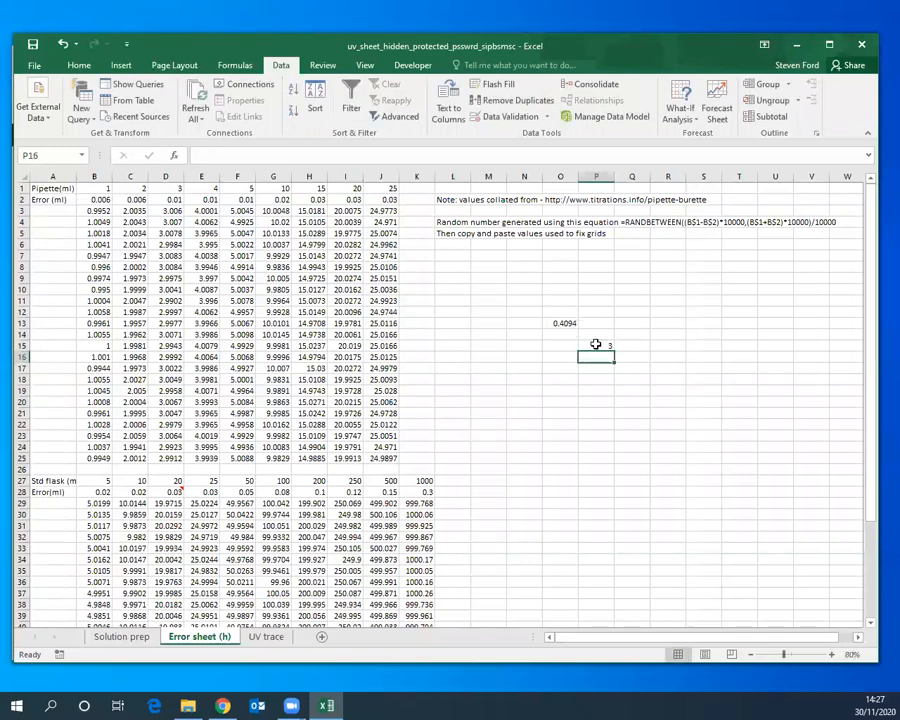
key(F9)
click(266, 636)
Step: Nudge the wavelength to 258 and back to 257 nm, then select B3:J25 on Solution prep
click(264, 493)
click(266, 507)
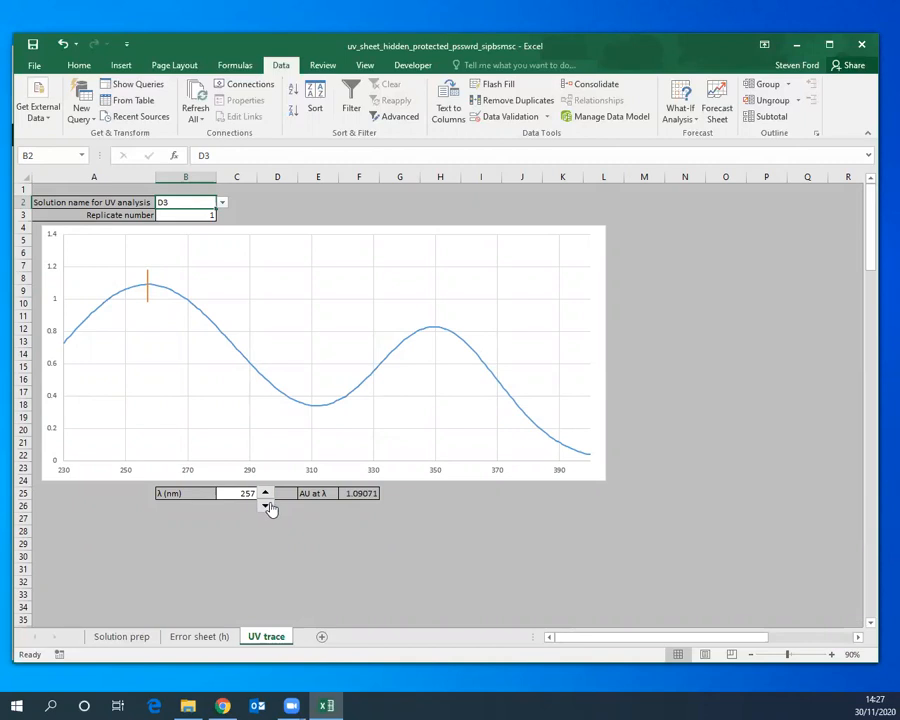
click(119, 637)
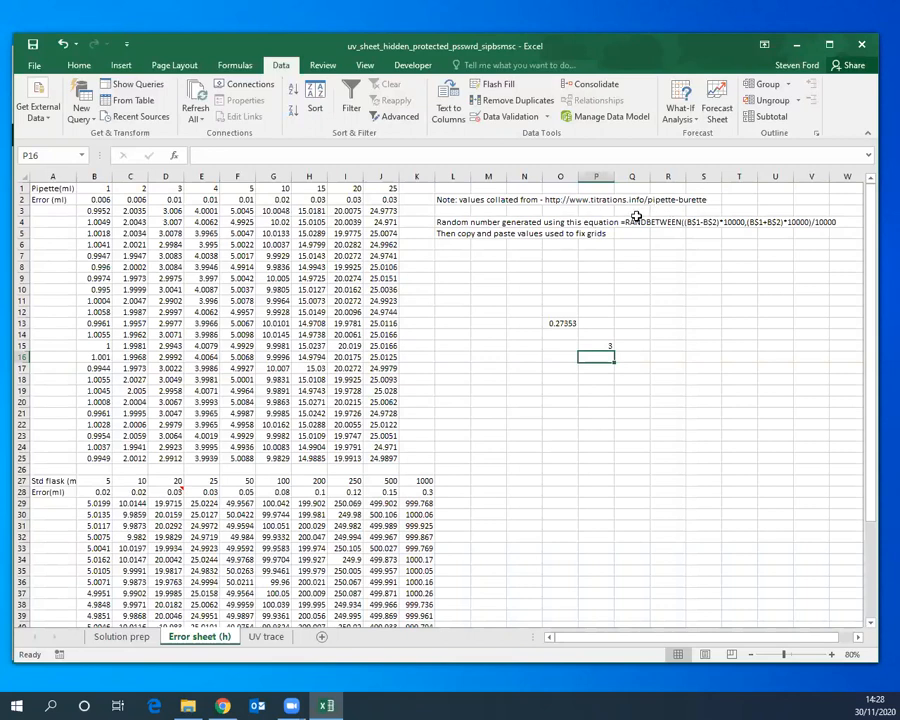
drag(100, 212, 382, 459)
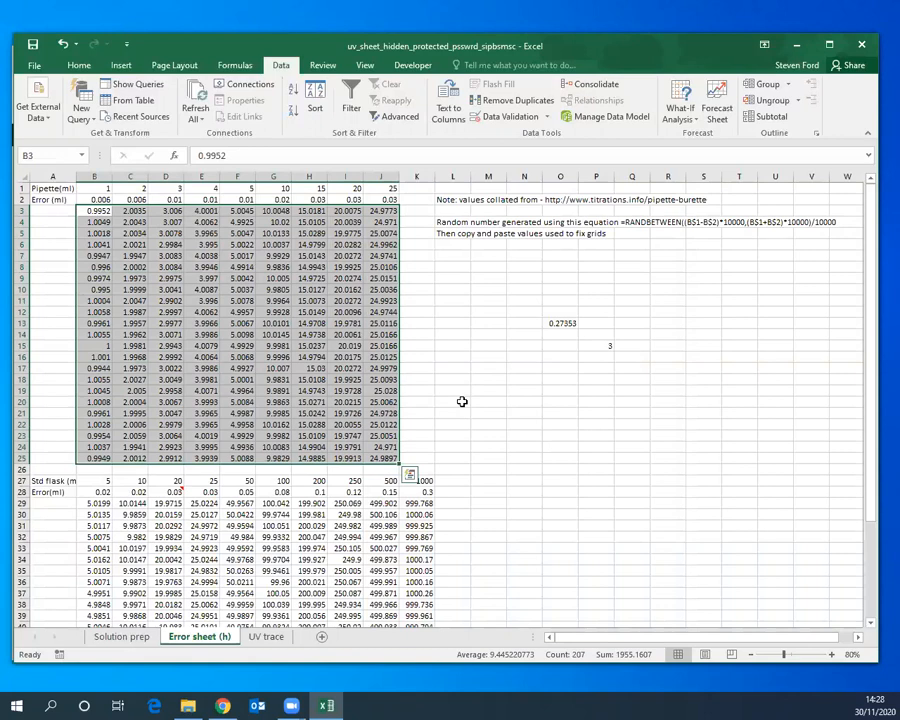
Step: Select the O13:P15 demo cells for clearing and return to the UV trace sheet
click(566, 322)
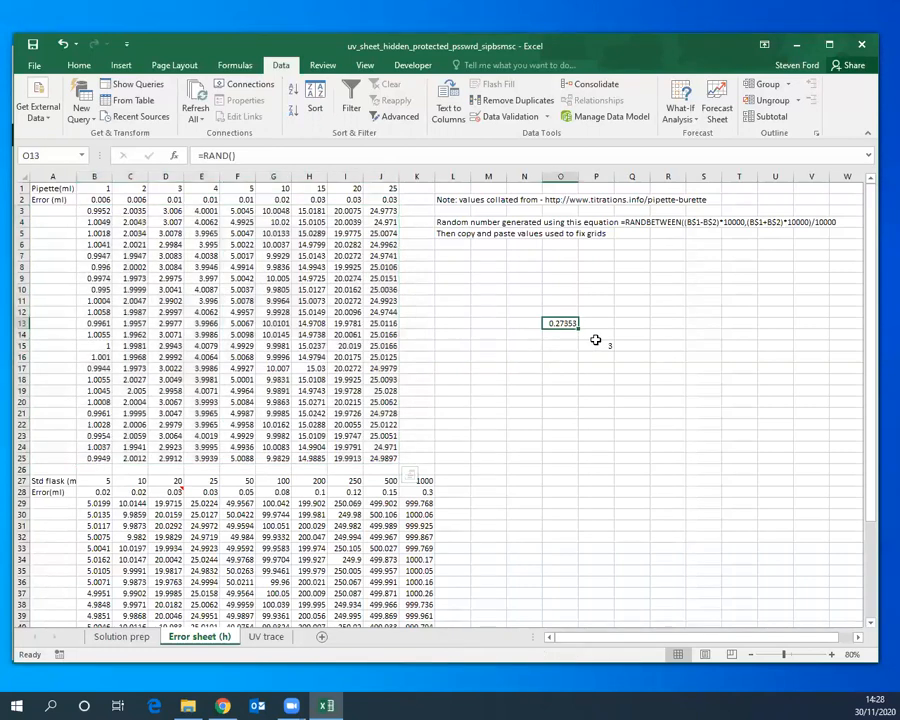
drag(566, 322, 605, 345)
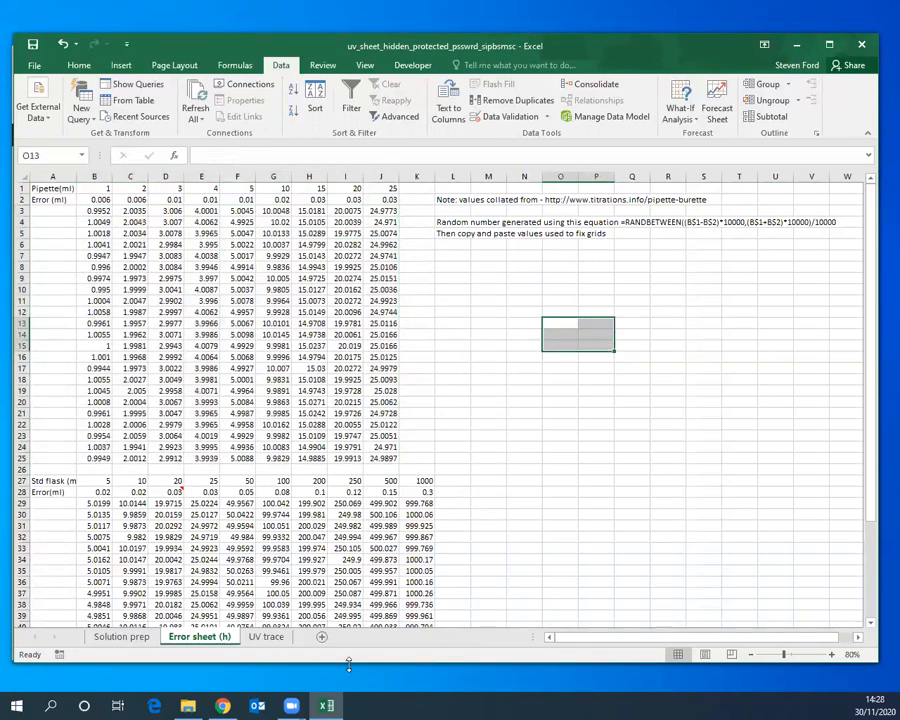
click(265, 637)
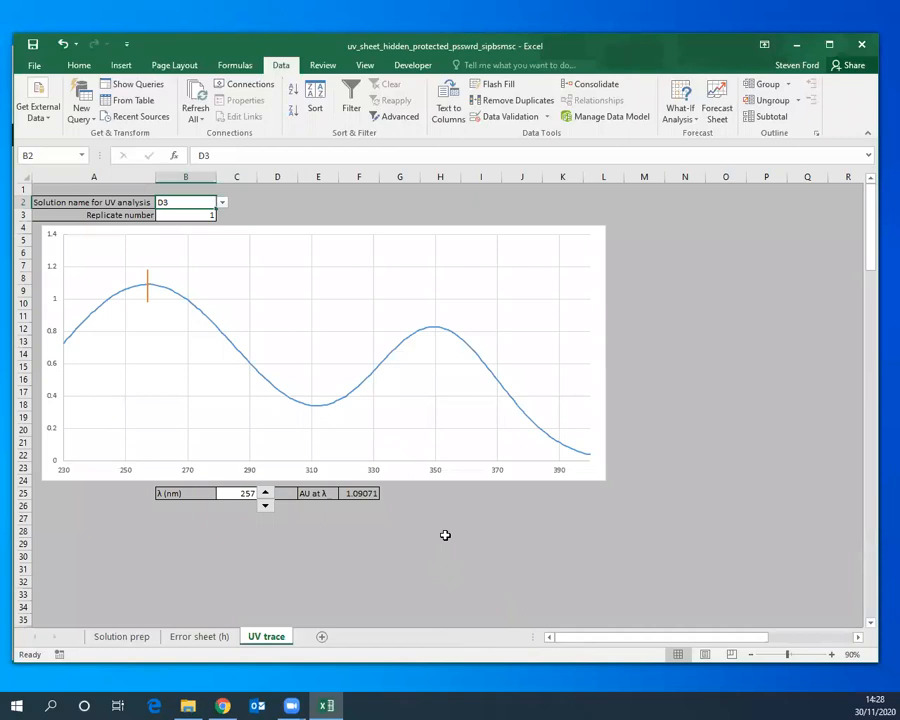
Step: Scroll right, select columns Z to AN, and unhide the working columns AA–AM
drag(703, 644, 785, 643)
drag(583, 177, 623, 177)
right_click(623, 178)
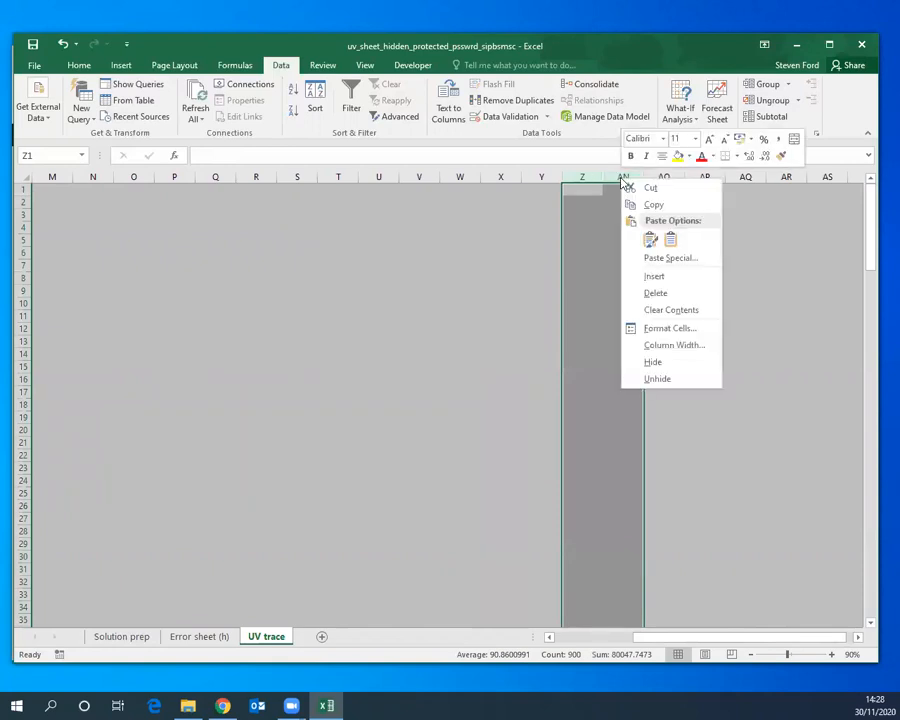
click(663, 378)
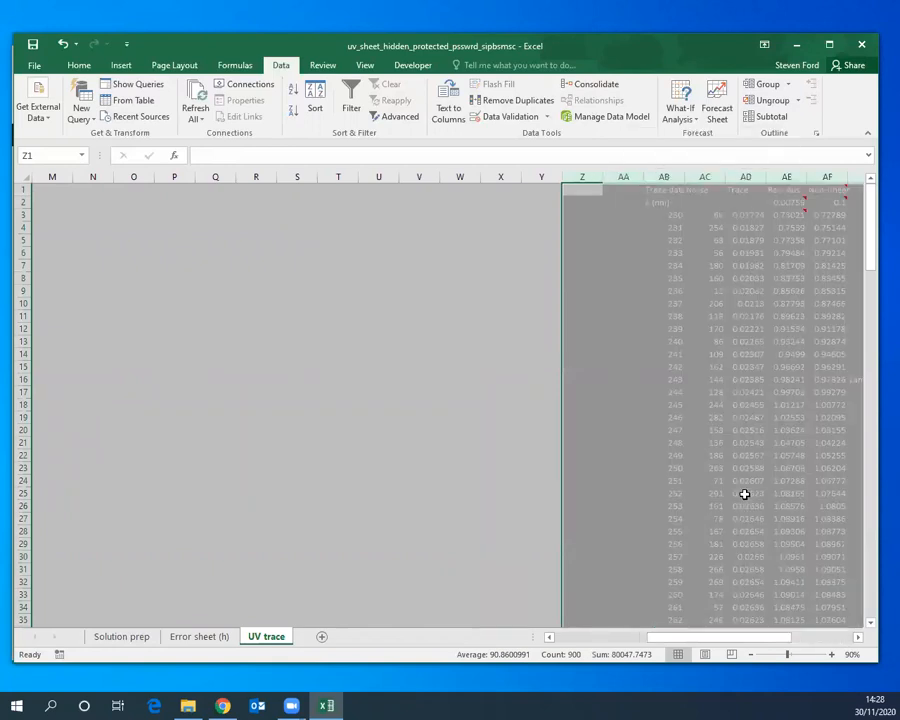
click(705, 581)
Step: Set the font colour of columns AB to AL to Automatic black
drag(734, 636, 809, 632)
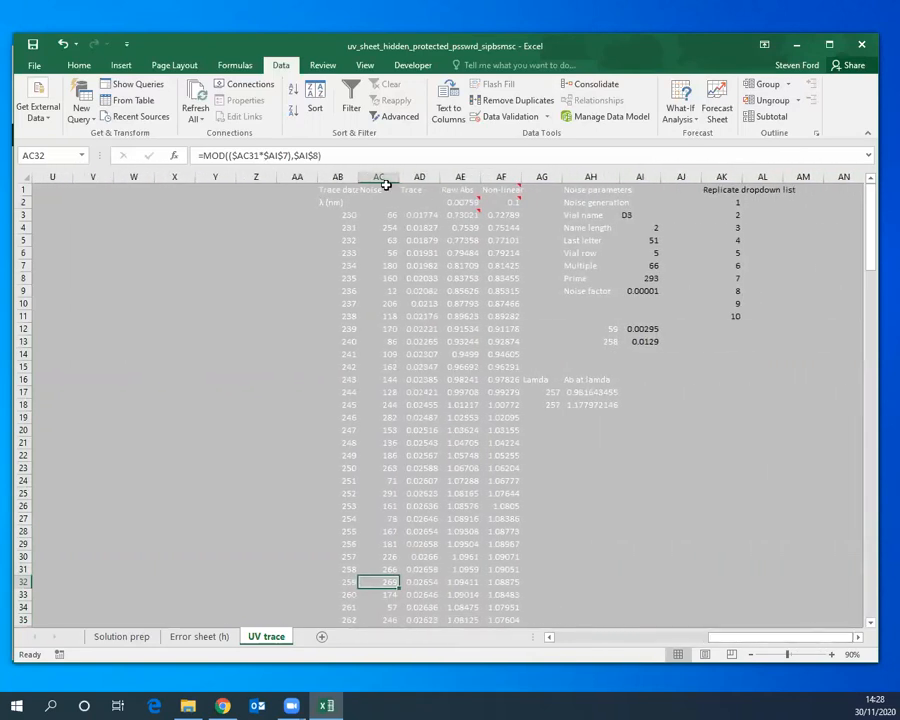
drag(340, 177, 762, 182)
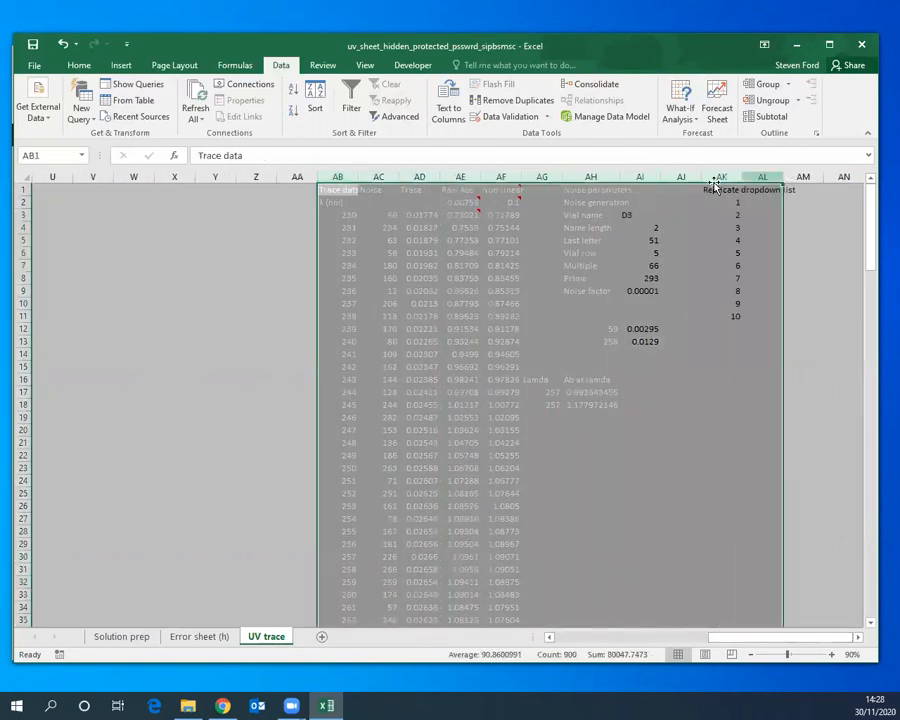
click(84, 66)
click(212, 114)
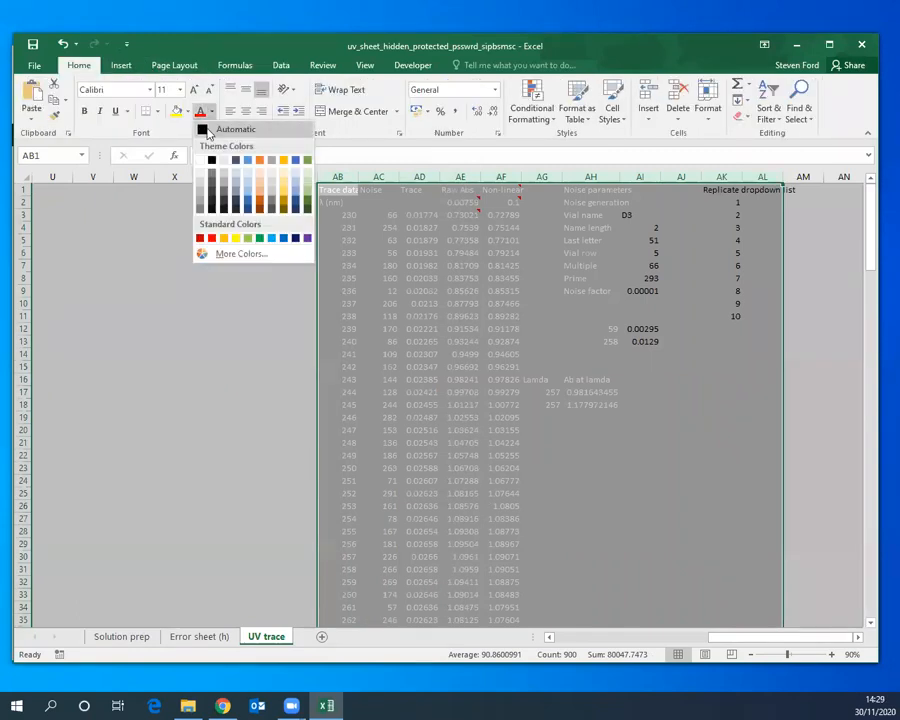
click(206, 127)
drag(445, 342, 440, 330)
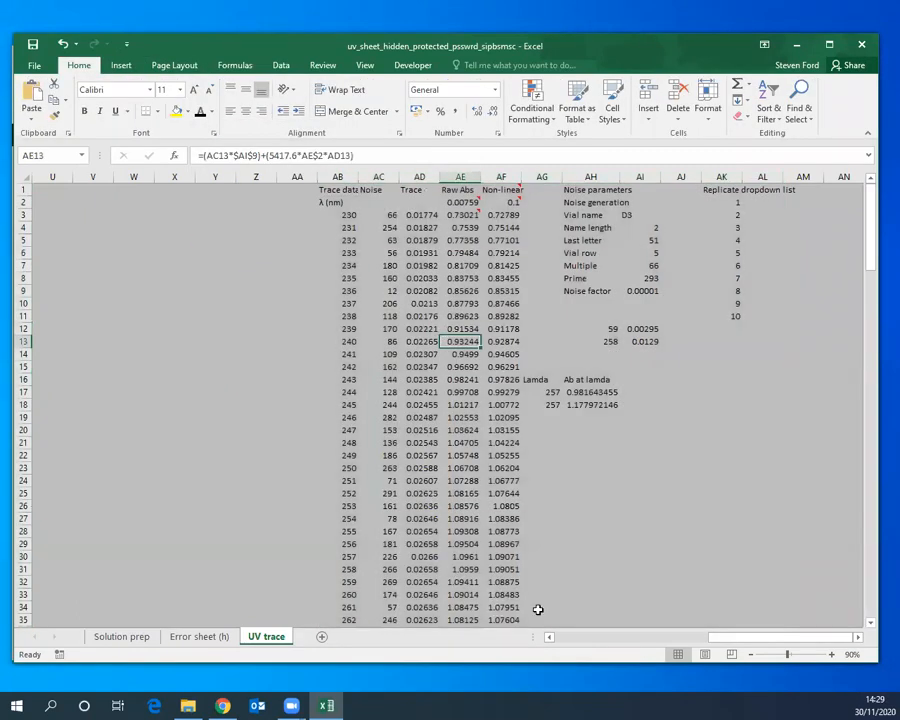
Step: Select columns M through Z and unhide the hidden columns between them
drag(720, 640, 595, 650)
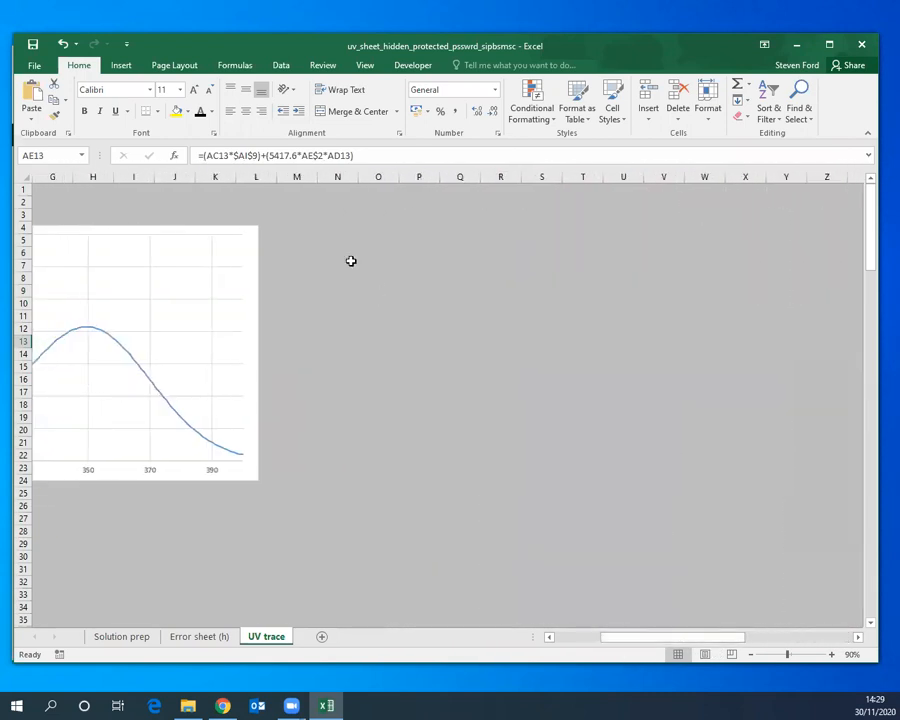
drag(298, 177, 820, 177)
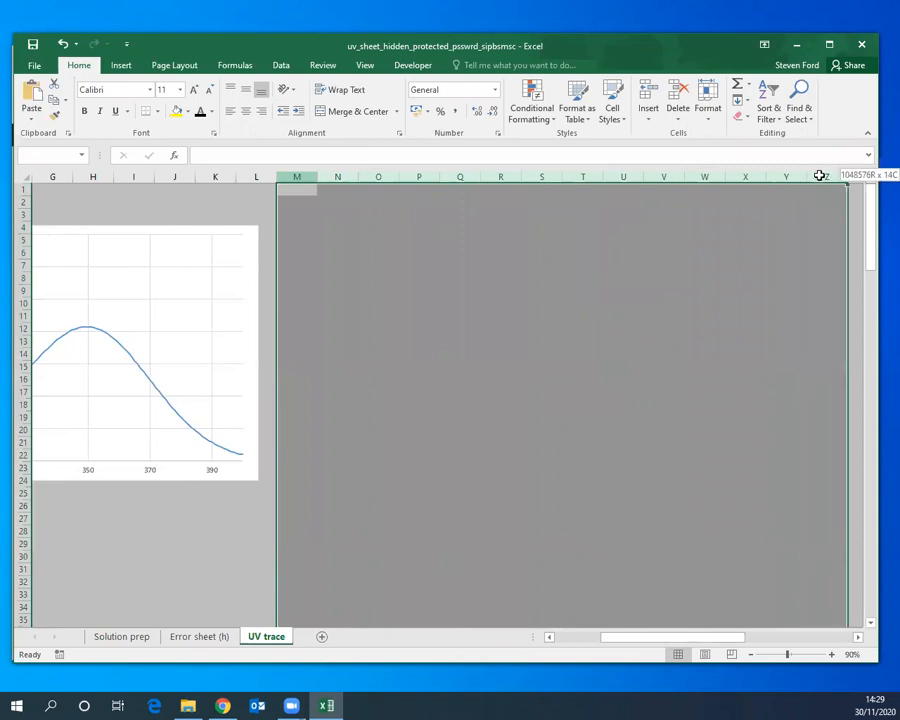
right_click(636, 245)
click(668, 444)
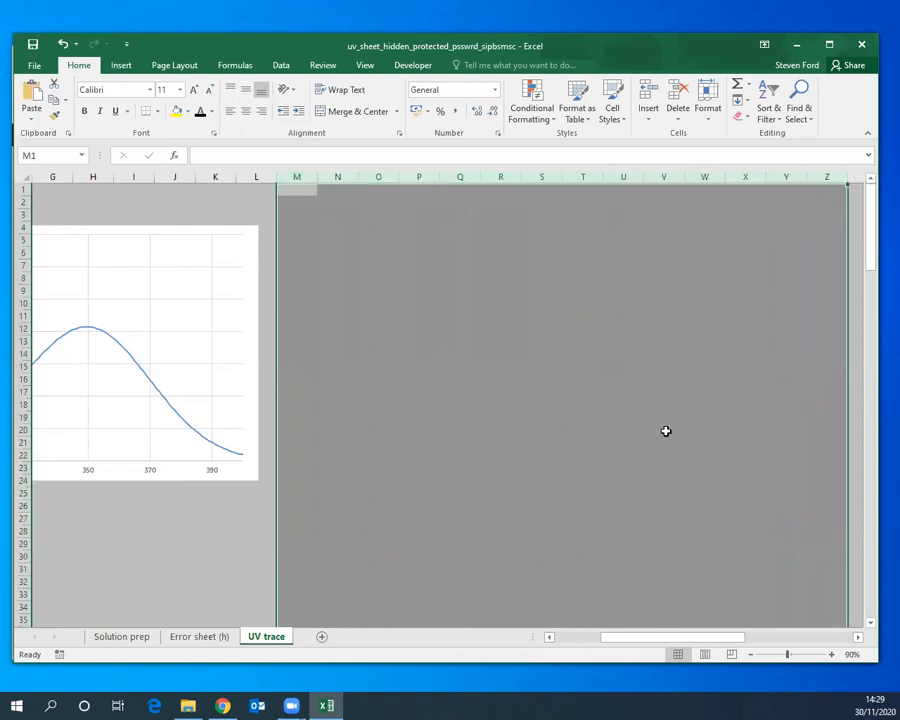
drag(657, 635, 612, 642)
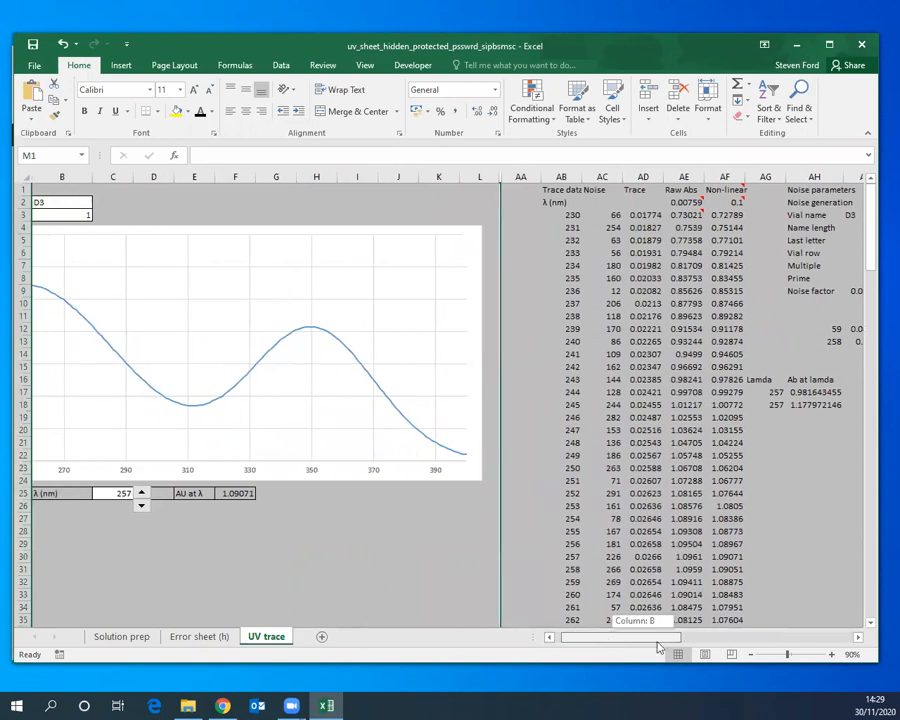
Step: Zoom the sheet to 70% and step through wavelengths 230–233 in AB3 to AB6
click(751, 655)
click(751, 655)
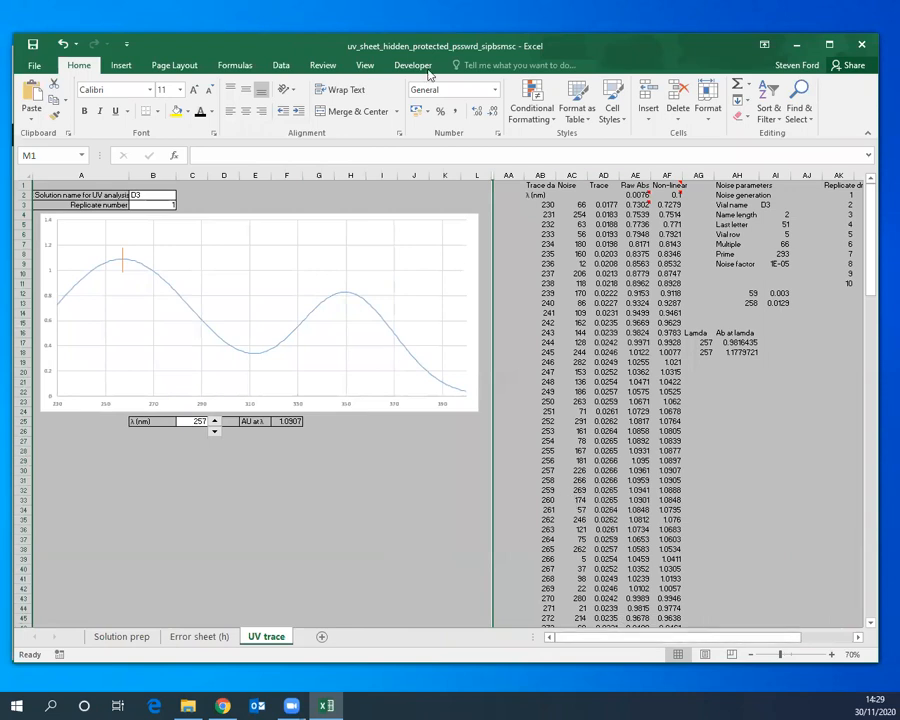
drag(439, 55, 428, 71)
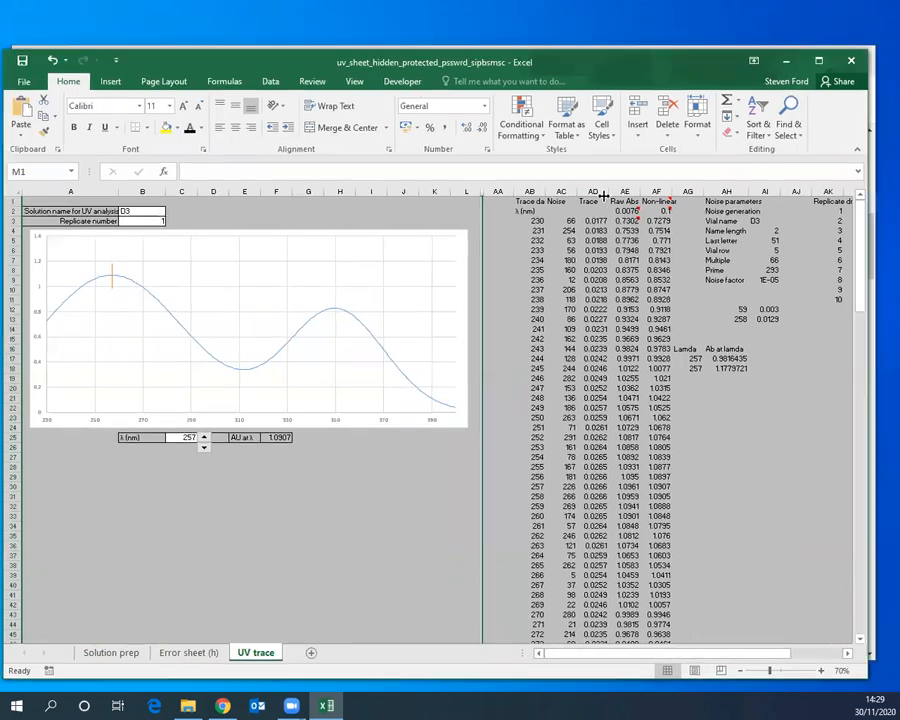
click(533, 223)
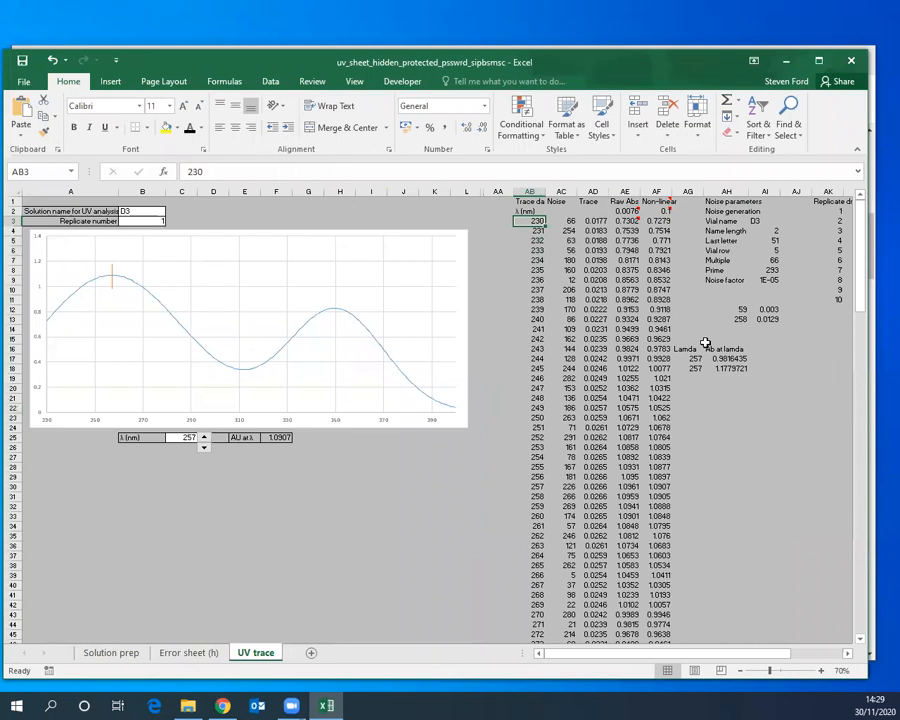
click(528, 231)
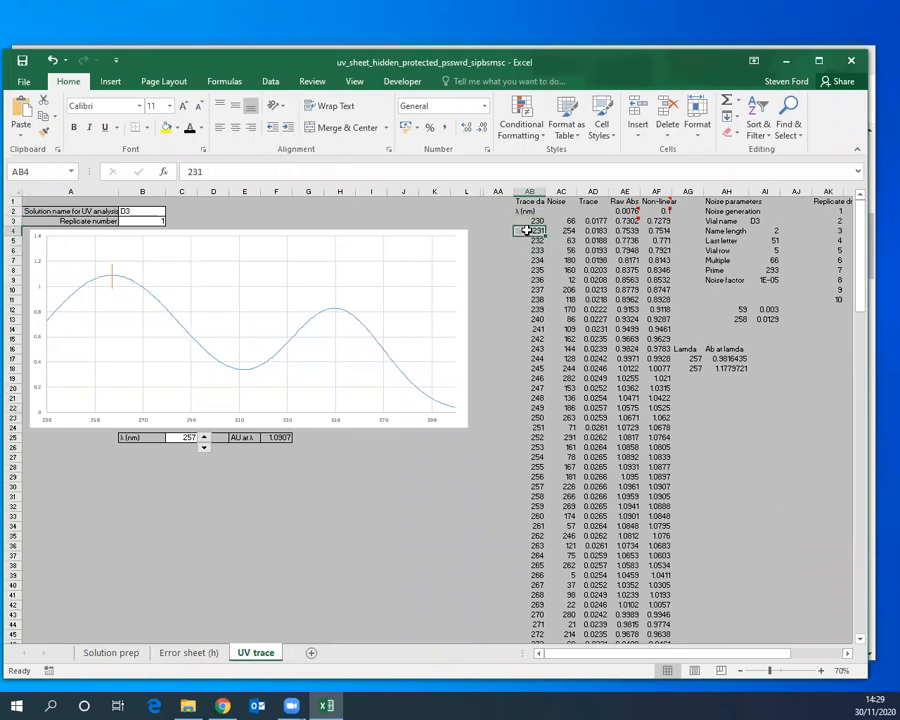
click(522, 241)
click(524, 250)
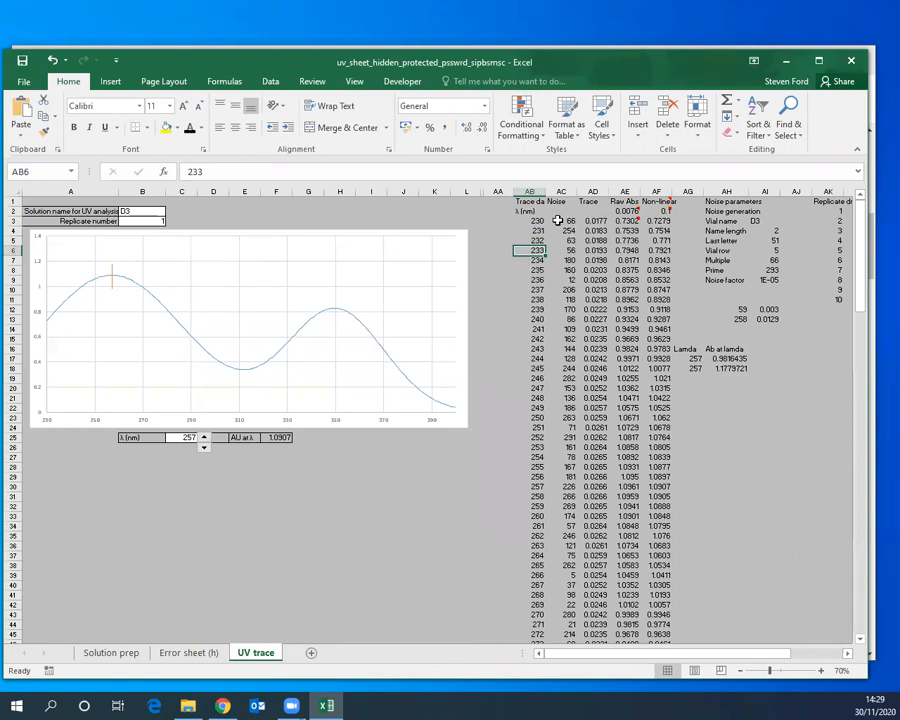
Step: Inspect the noise formula =MOD((1*$AI$7),$AI$8) in AC3 and the Noise parameters heading
click(557, 220)
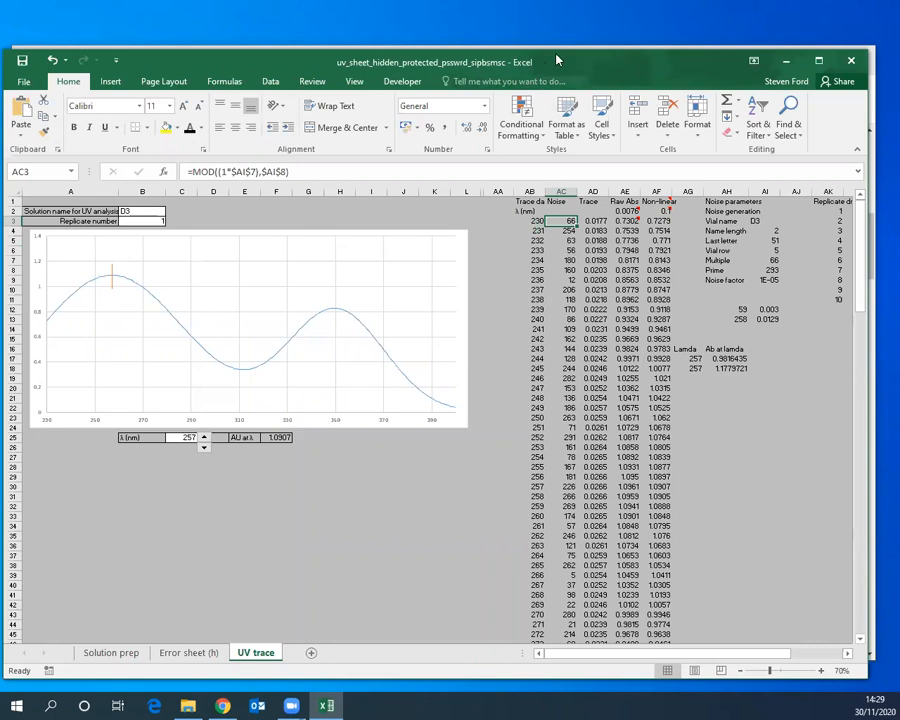
drag(557, 61, 565, 59)
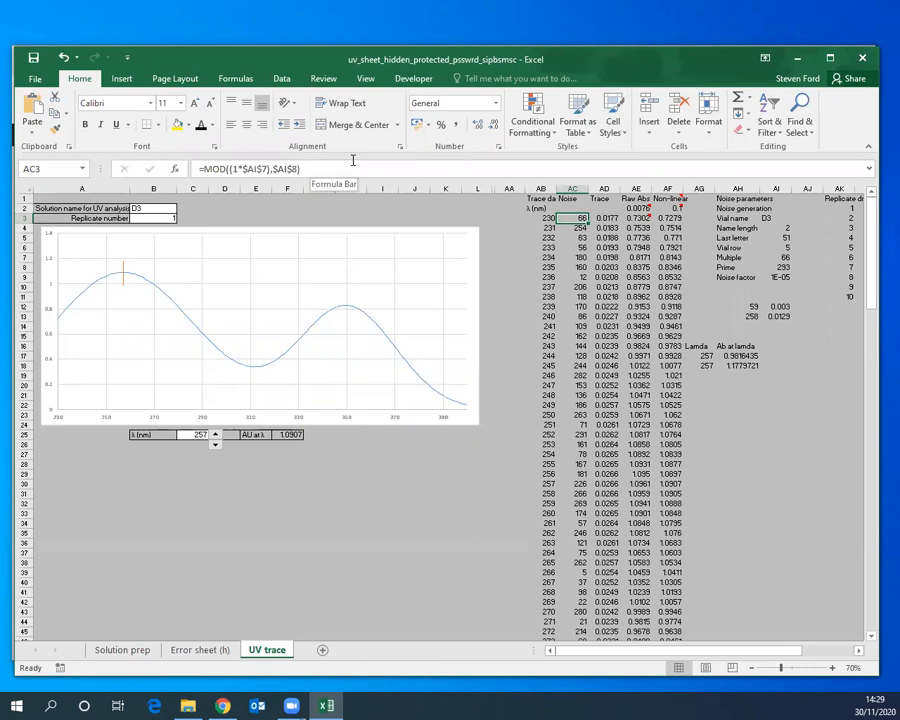
click(737, 198)
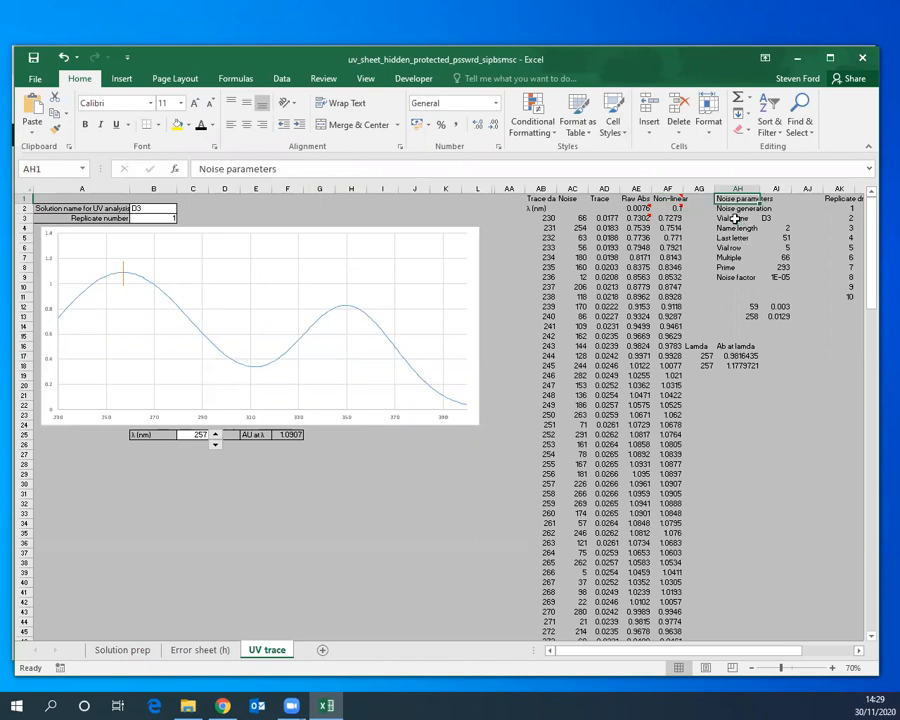
click(739, 219)
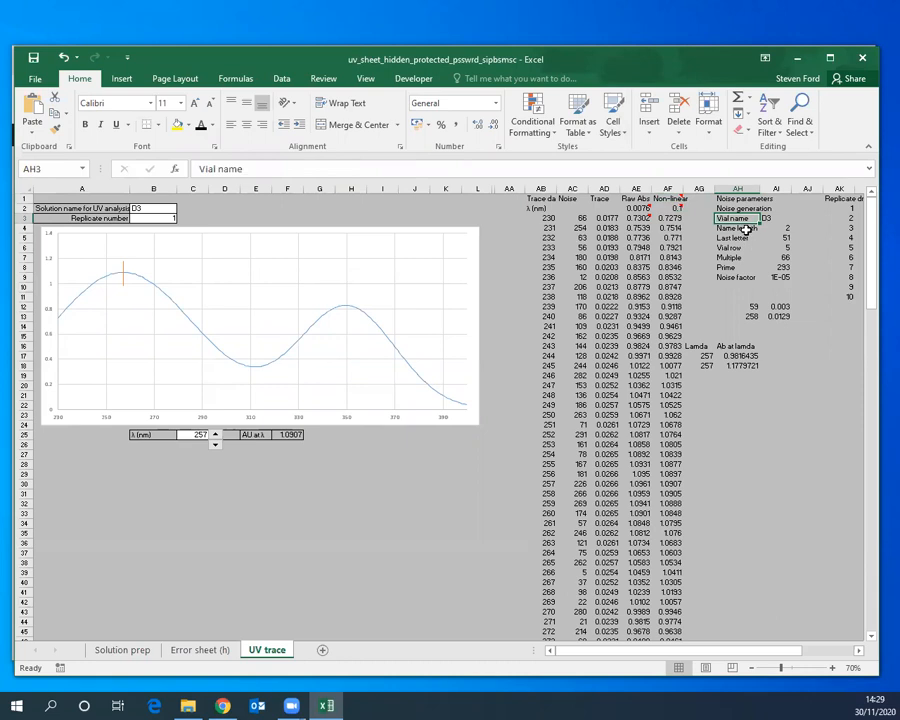
click(746, 230)
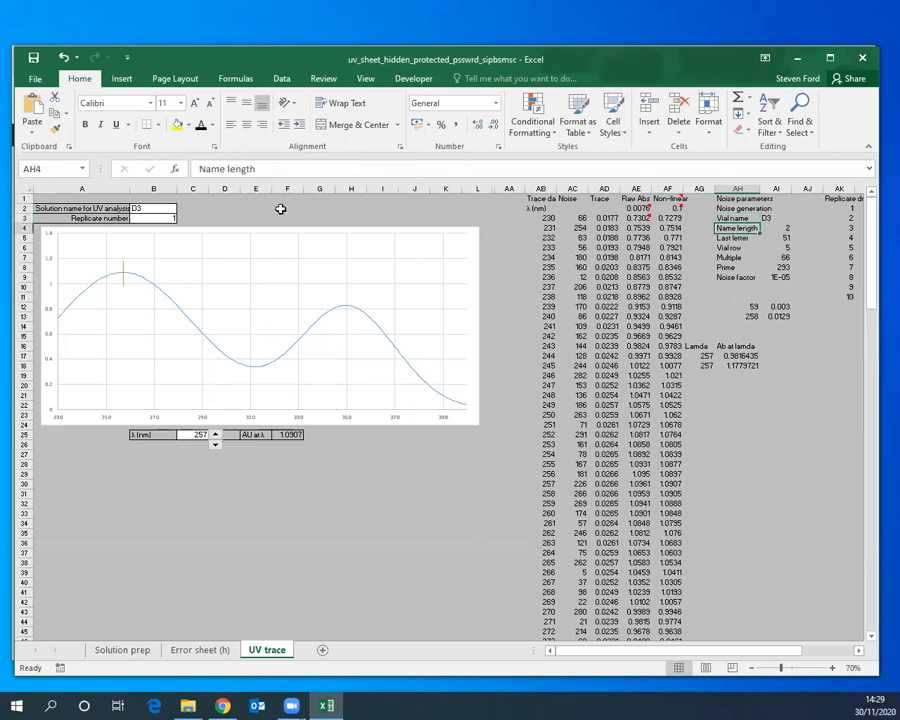
click(158, 208)
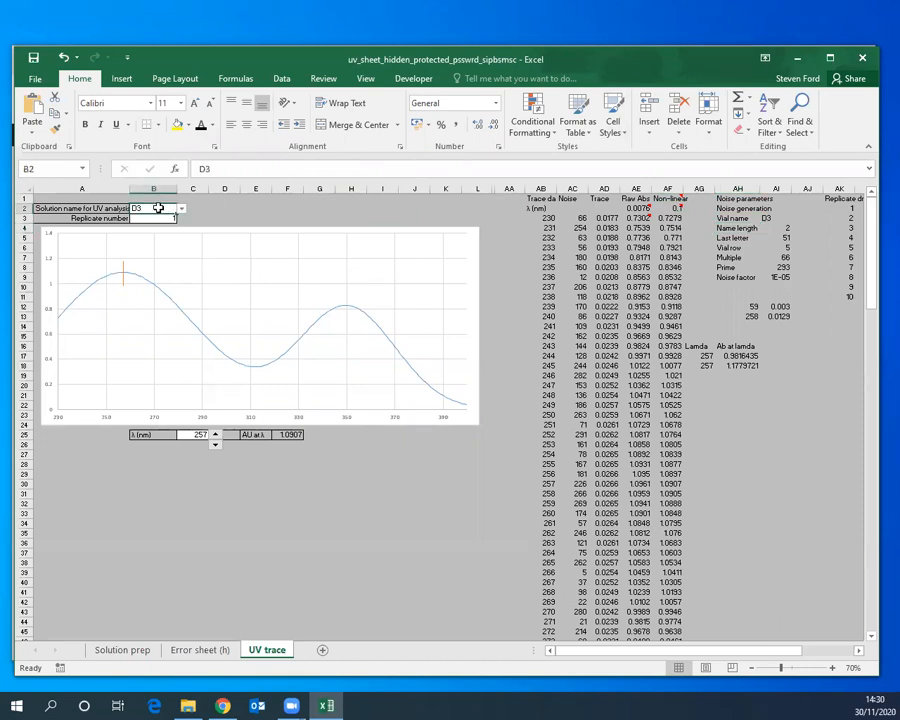
click(777, 228)
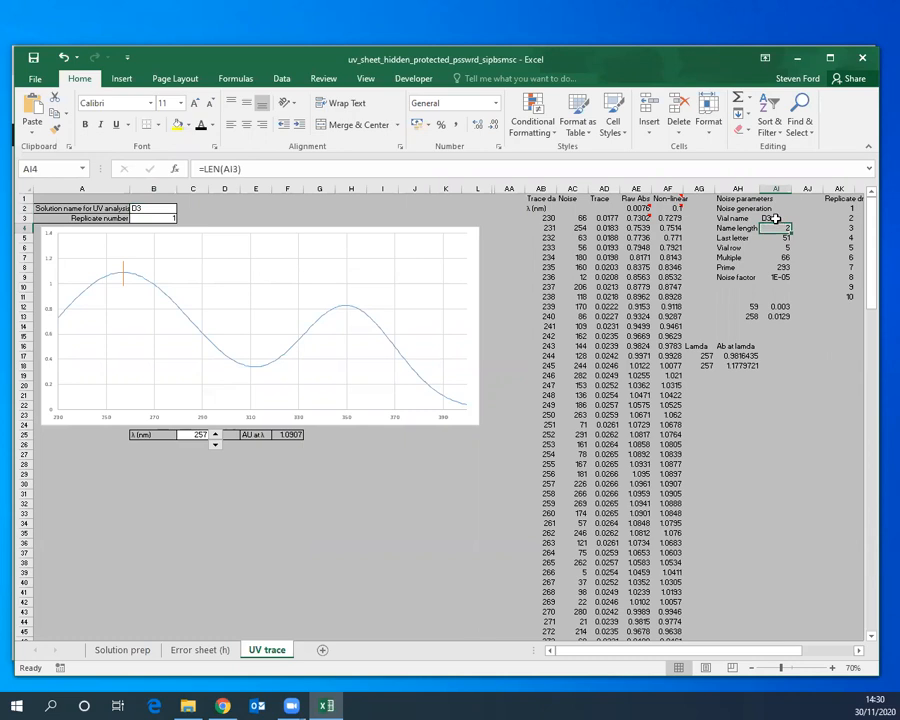
click(782, 238)
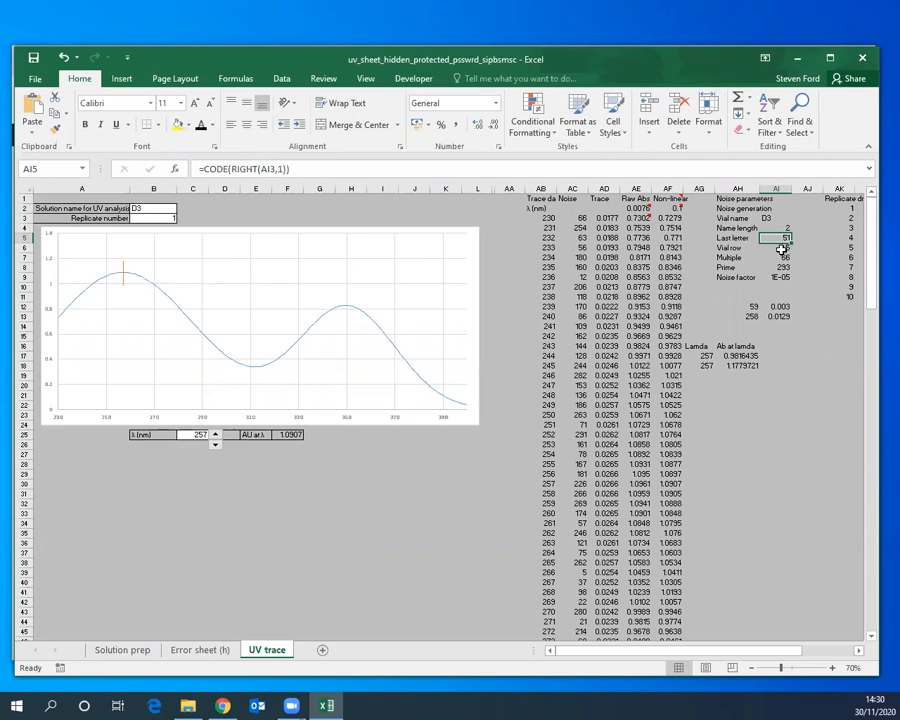
click(784, 249)
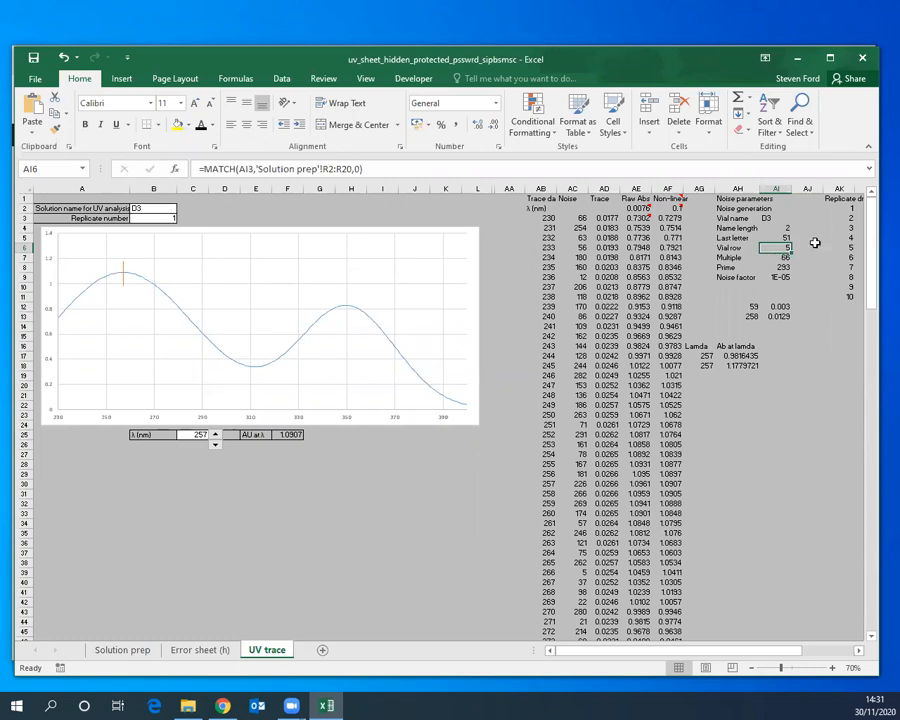
click(766, 258)
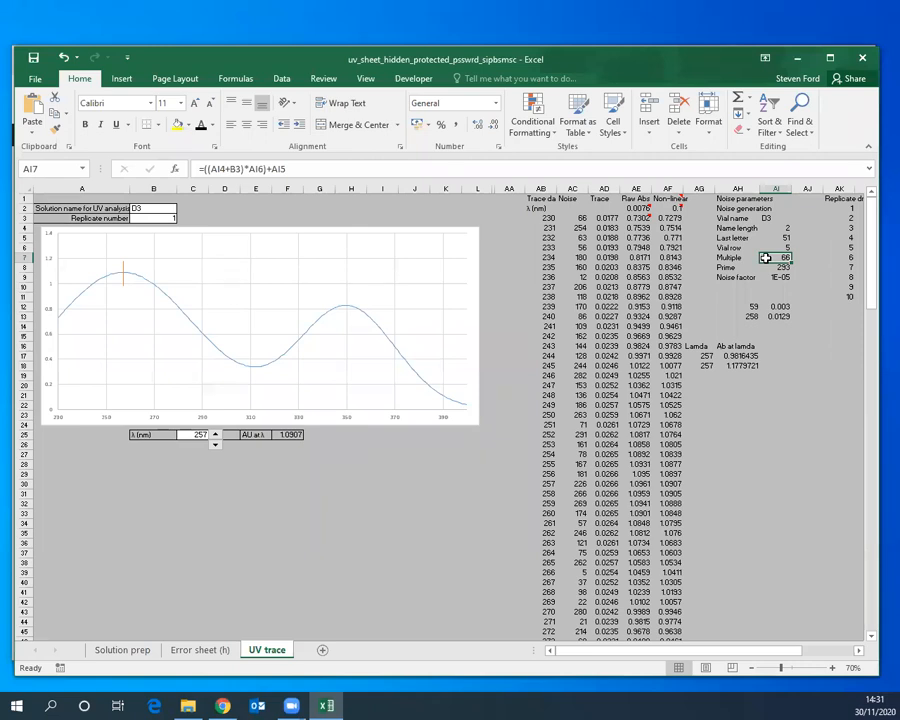
click(778, 269)
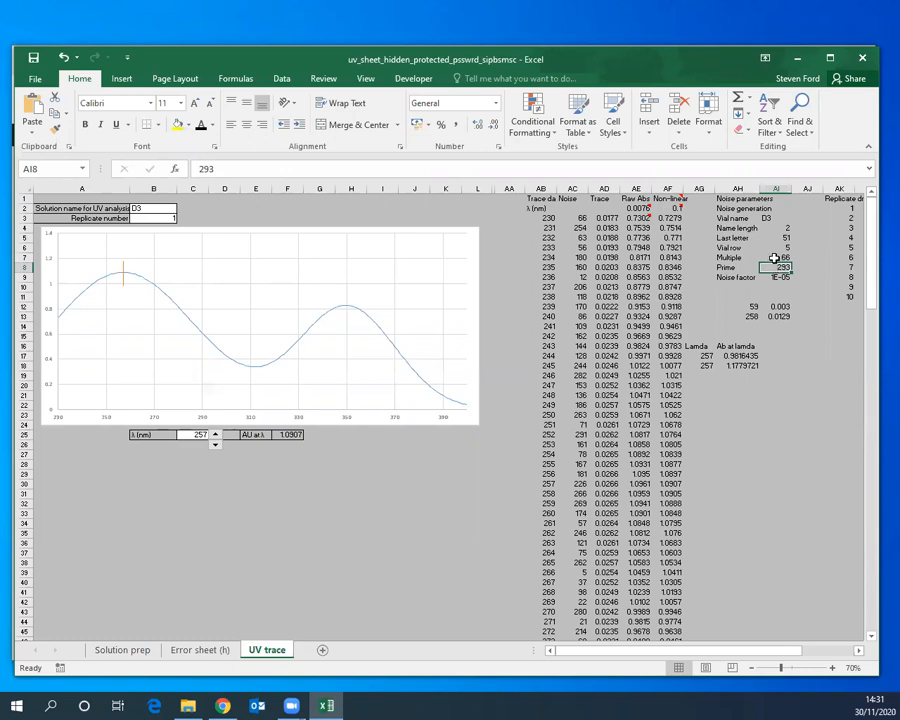
click(775, 258)
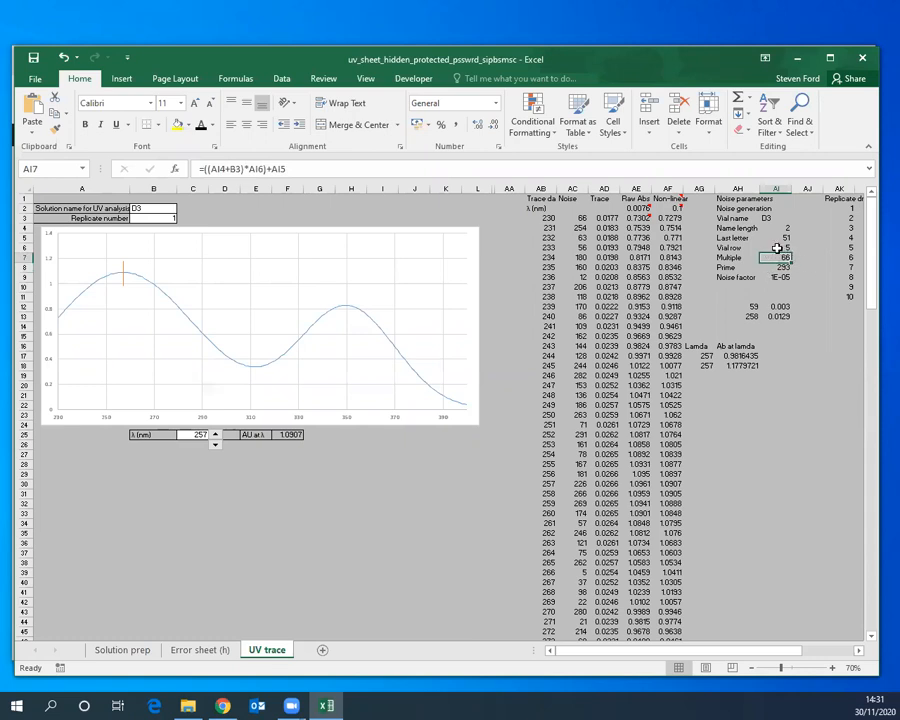
click(778, 247)
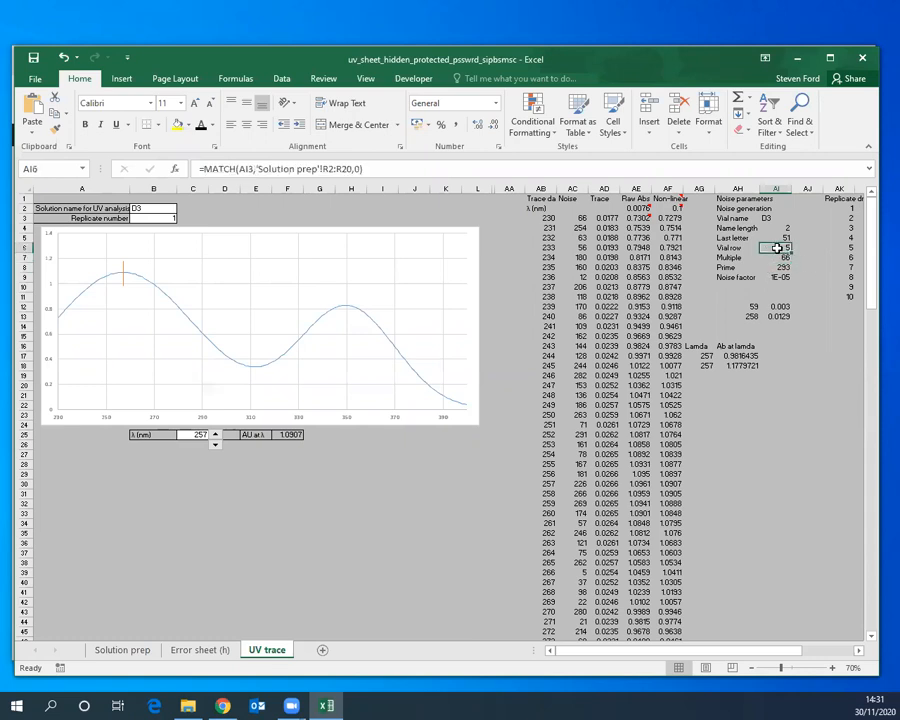
click(773, 238)
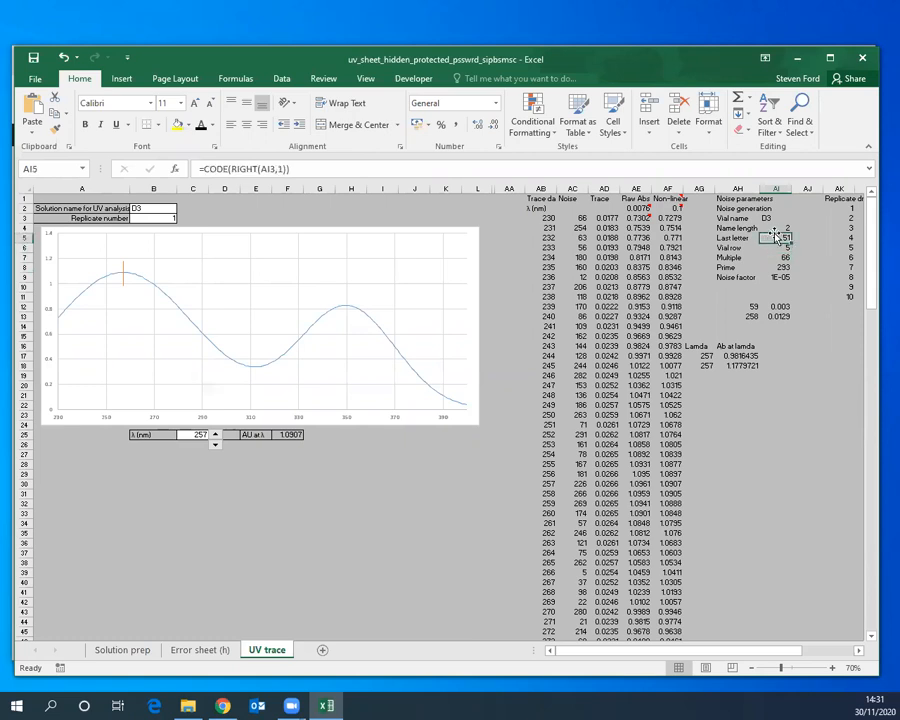
click(771, 228)
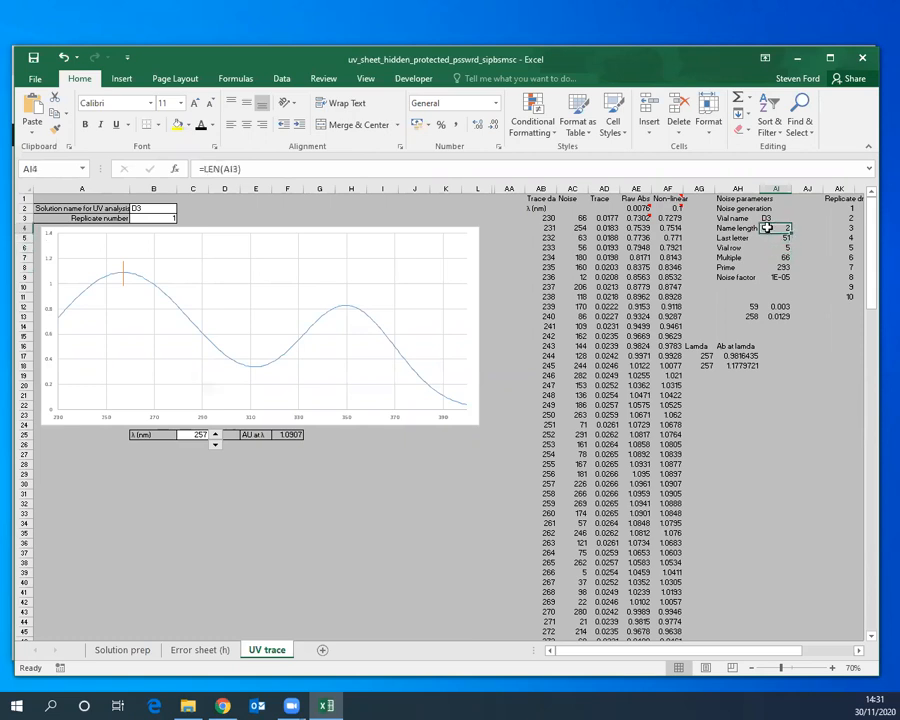
click(150, 219)
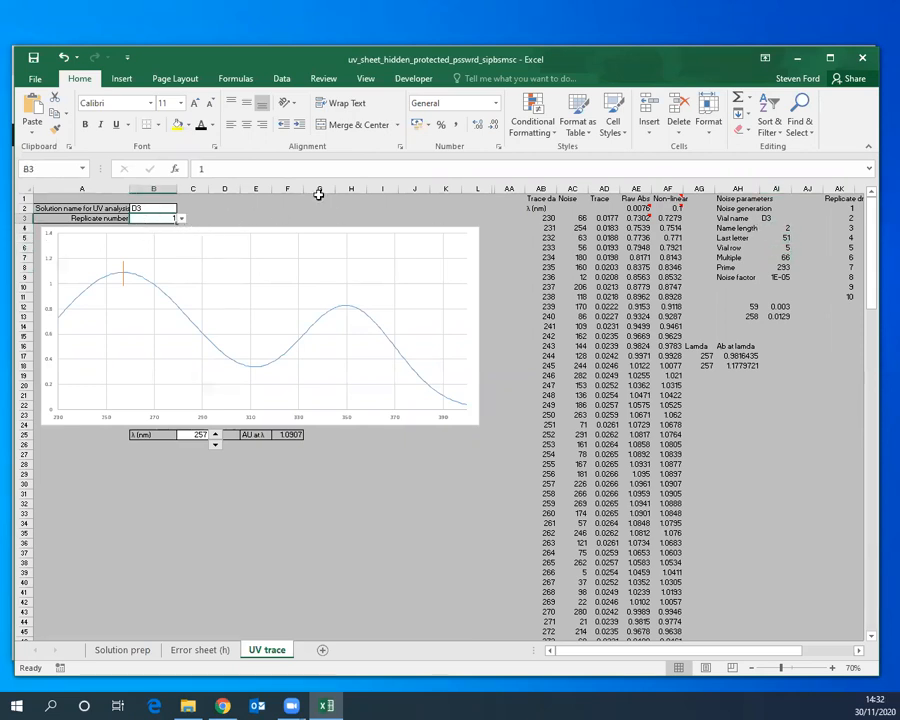
click(150, 207)
Step: Preview the Blank solution, trying replicates 2 and 3
click(181, 208)
scroll(185, 235, down, 3)
scroll(188, 232, up, 1)
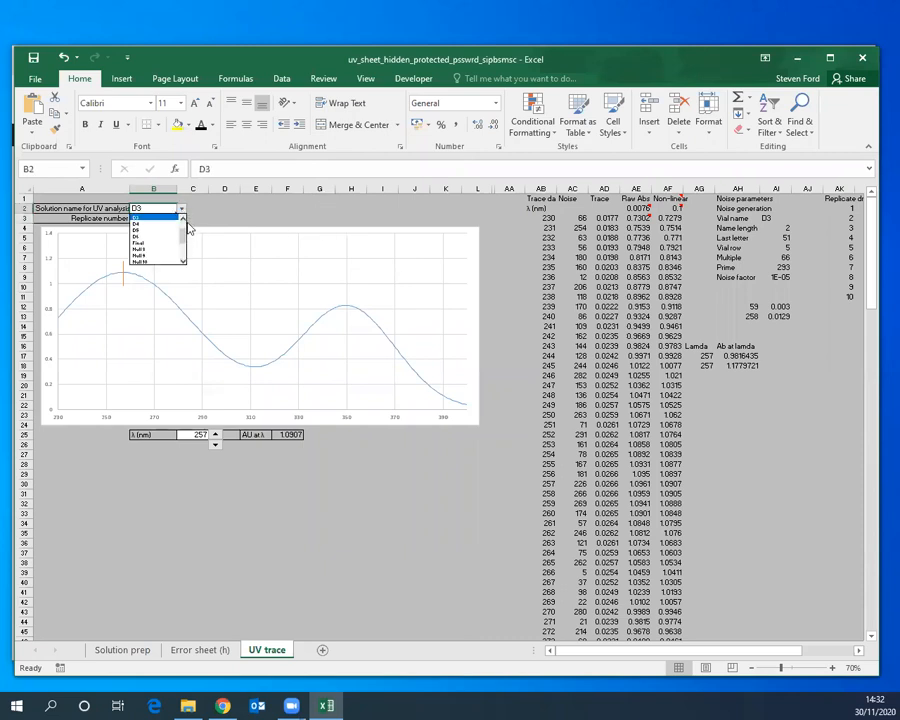
scroll(175, 222, up, 2)
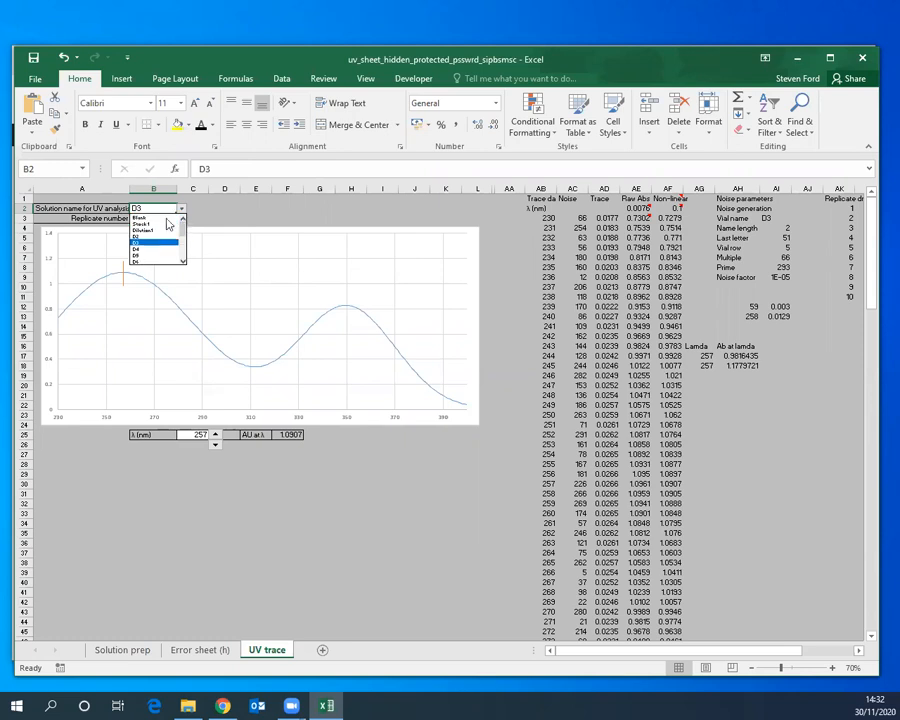
click(172, 218)
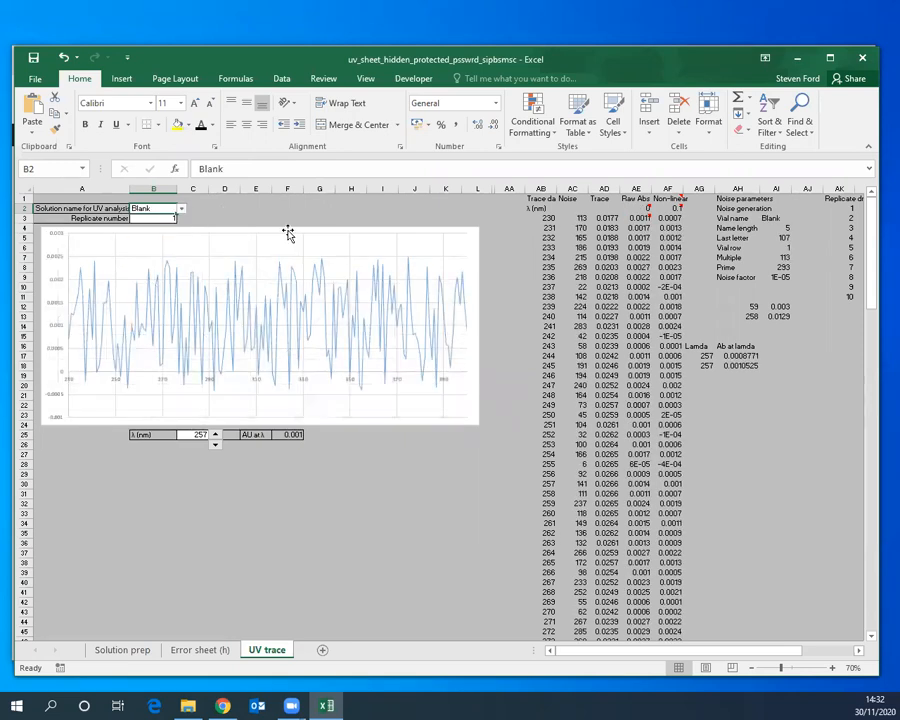
click(151, 218)
click(181, 219)
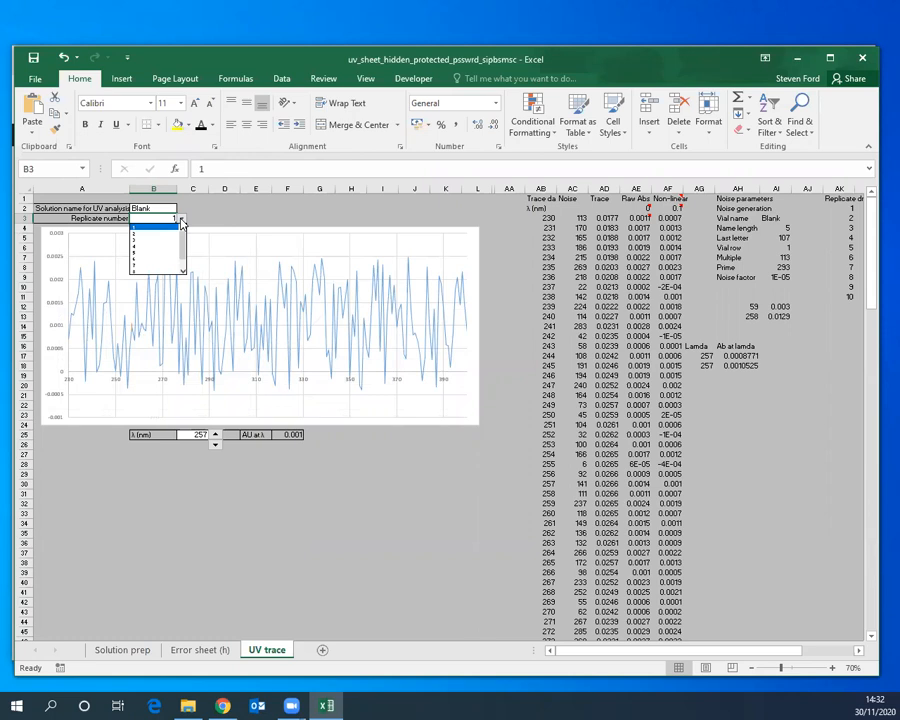
click(164, 240)
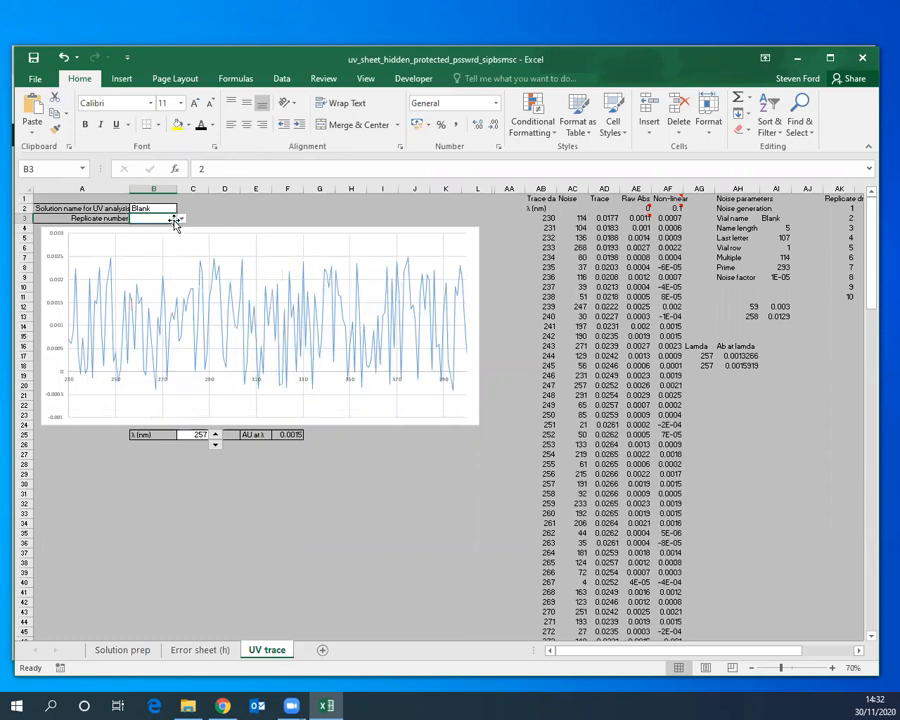
click(181, 218)
click(168, 236)
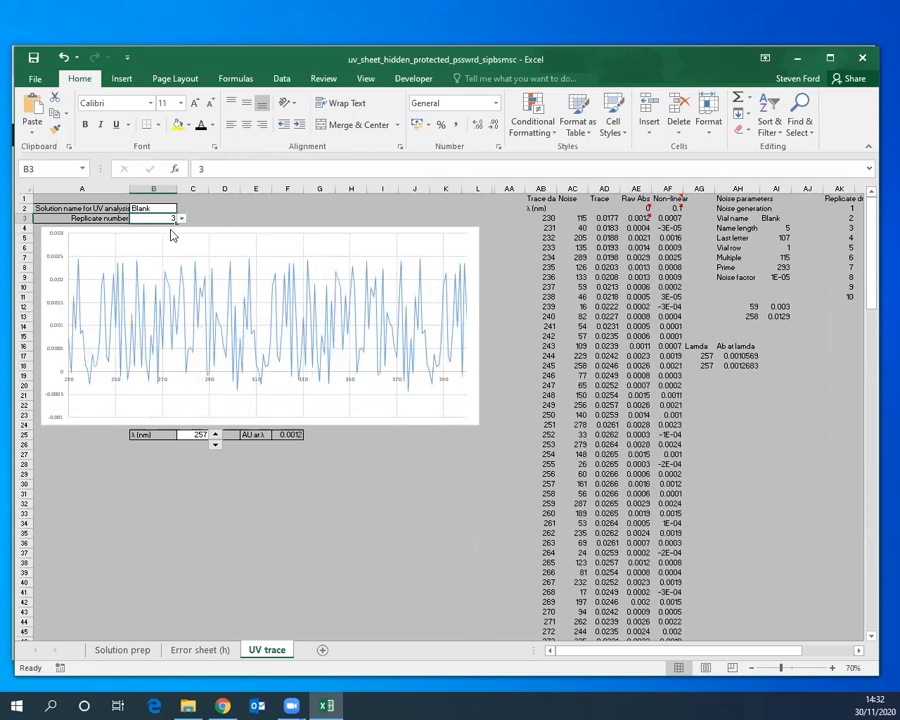
Step: Switch the solution to D6 and step through replicates 2 and 4
click(165, 209)
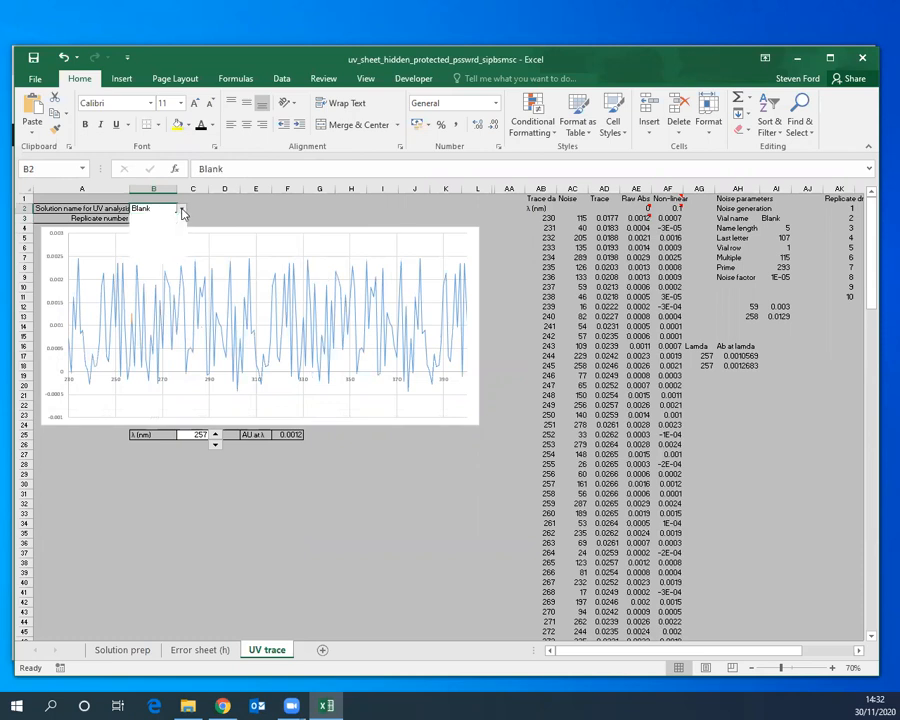
click(181, 208)
drag(183, 228, 183, 237)
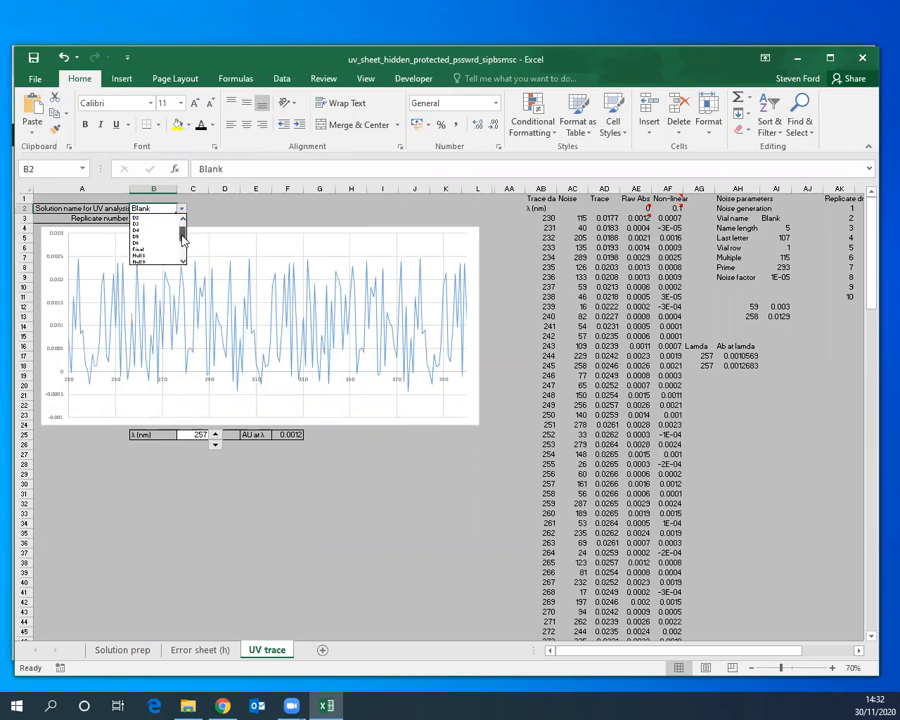
click(158, 238)
click(174, 219)
click(182, 219)
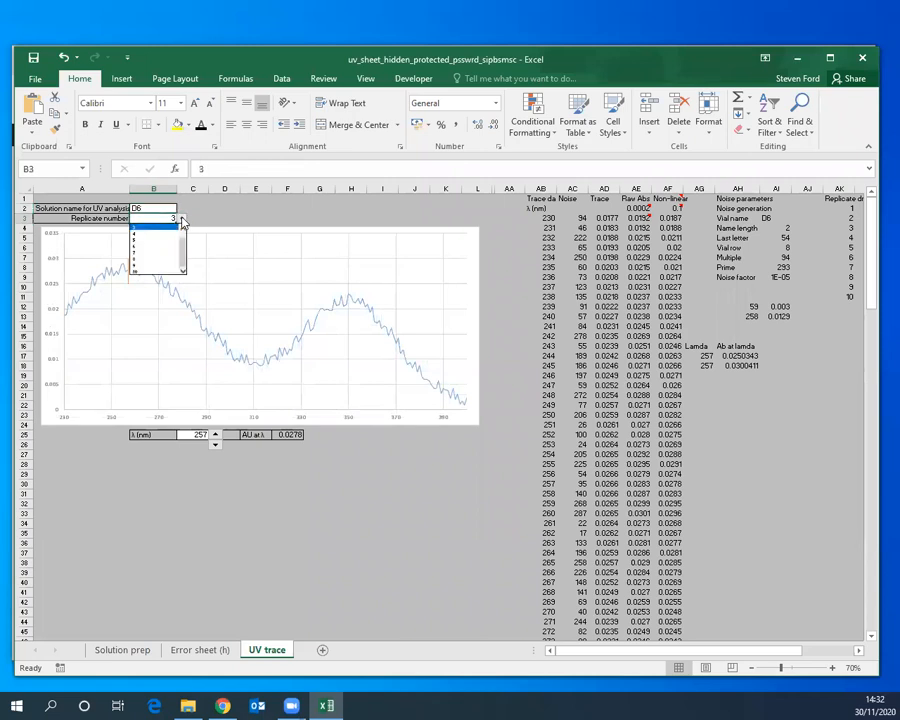
drag(183, 245, 183, 231)
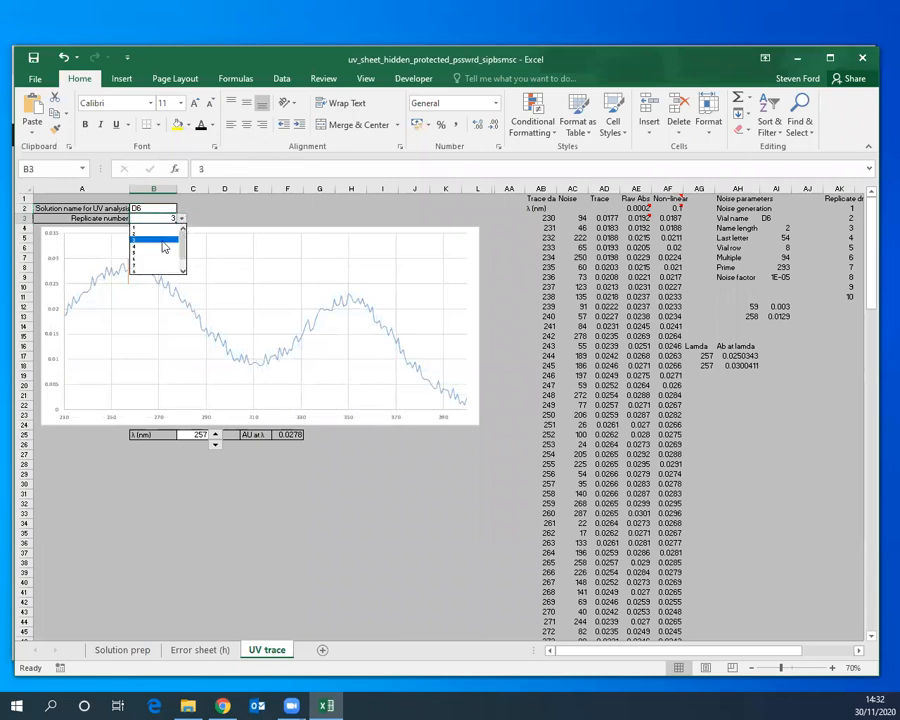
click(145, 236)
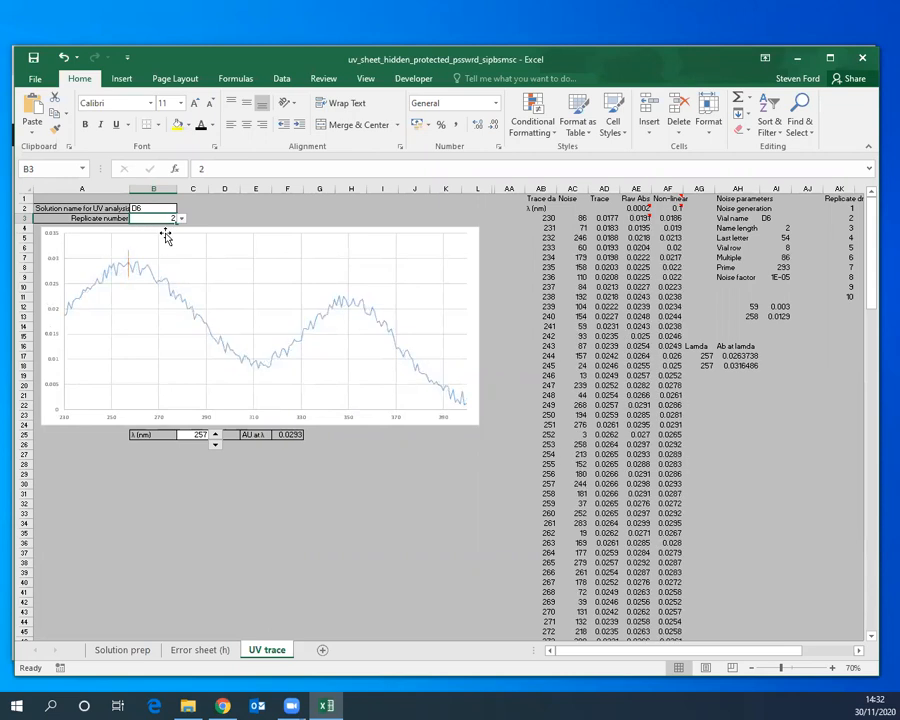
click(183, 220)
click(176, 218)
click(182, 219)
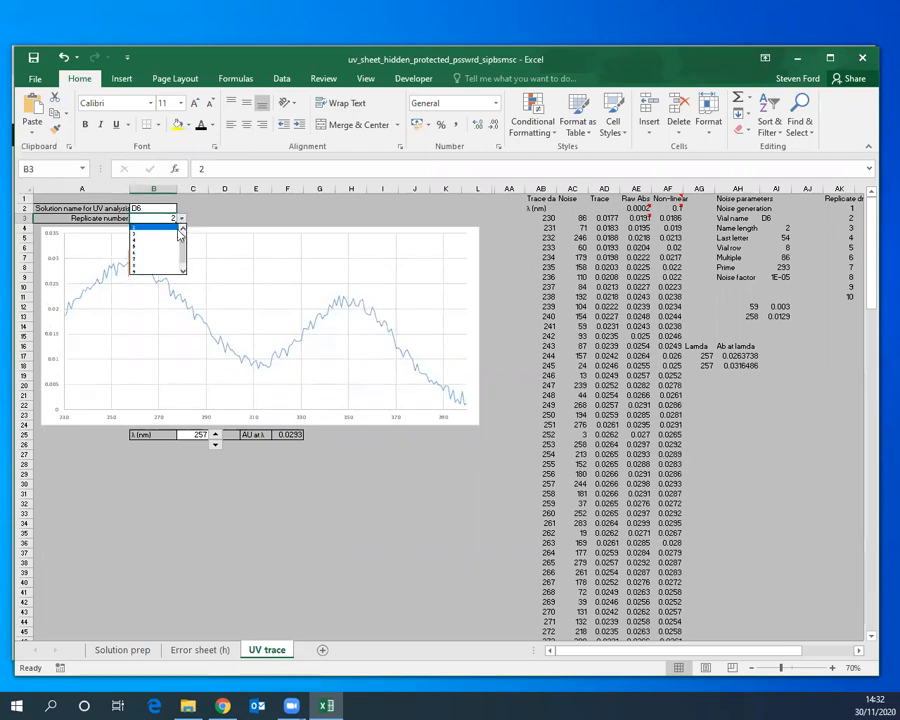
click(169, 241)
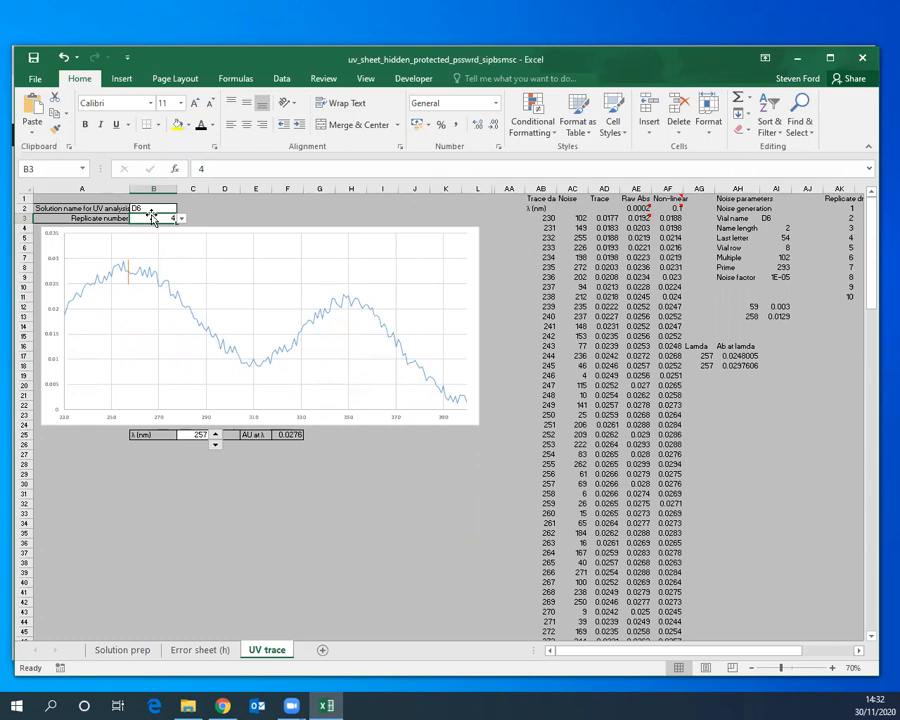
Step: Choose replicate 5 and inspect the Trace formula in AD3
click(181, 219)
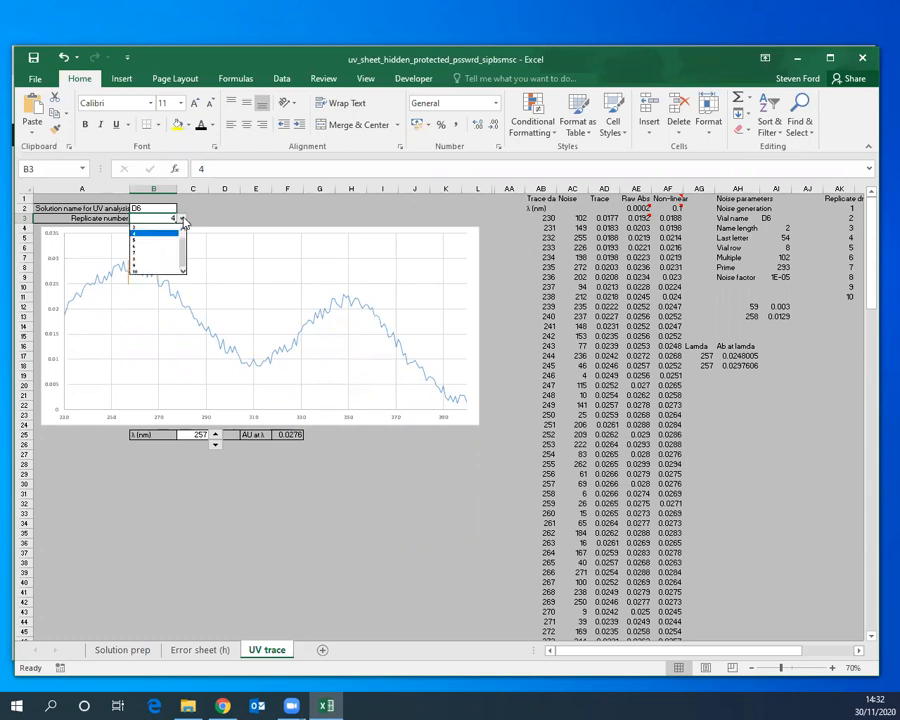
click(160, 242)
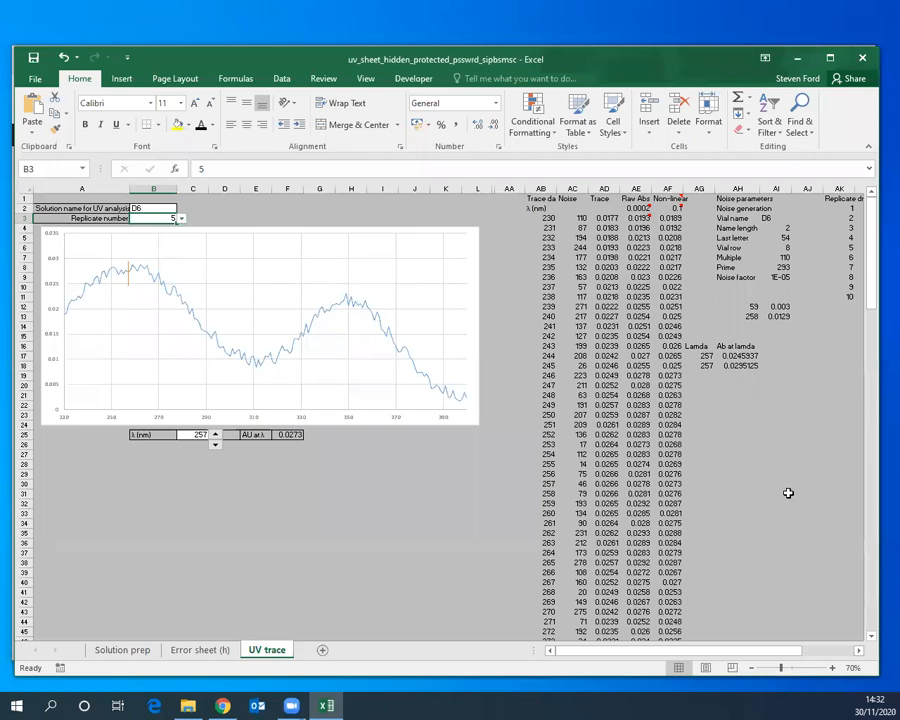
click(605, 217)
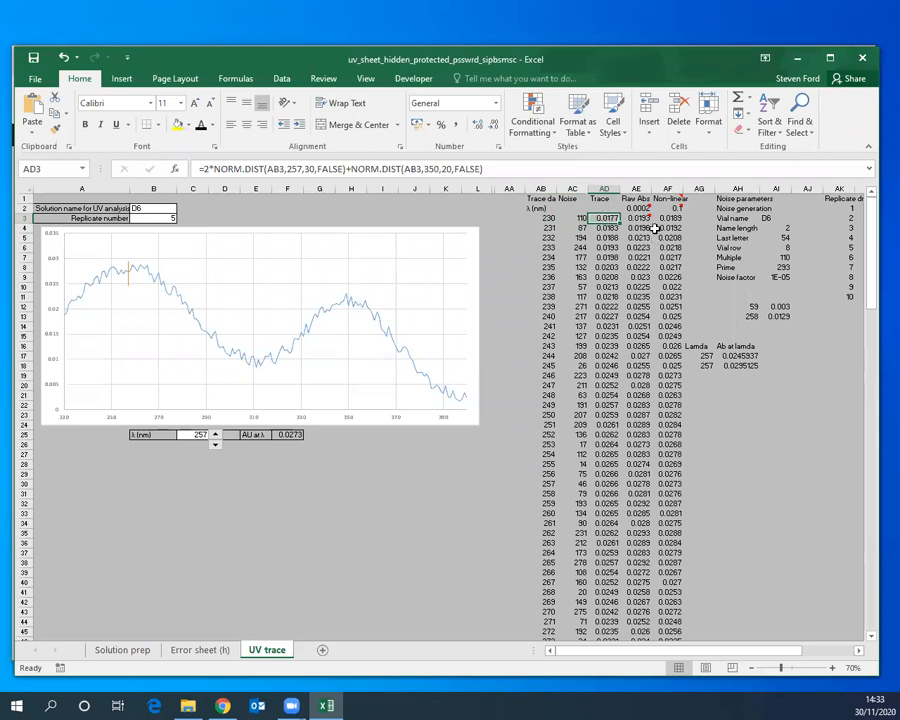
click(240, 168)
drag(307, 163, 345, 168)
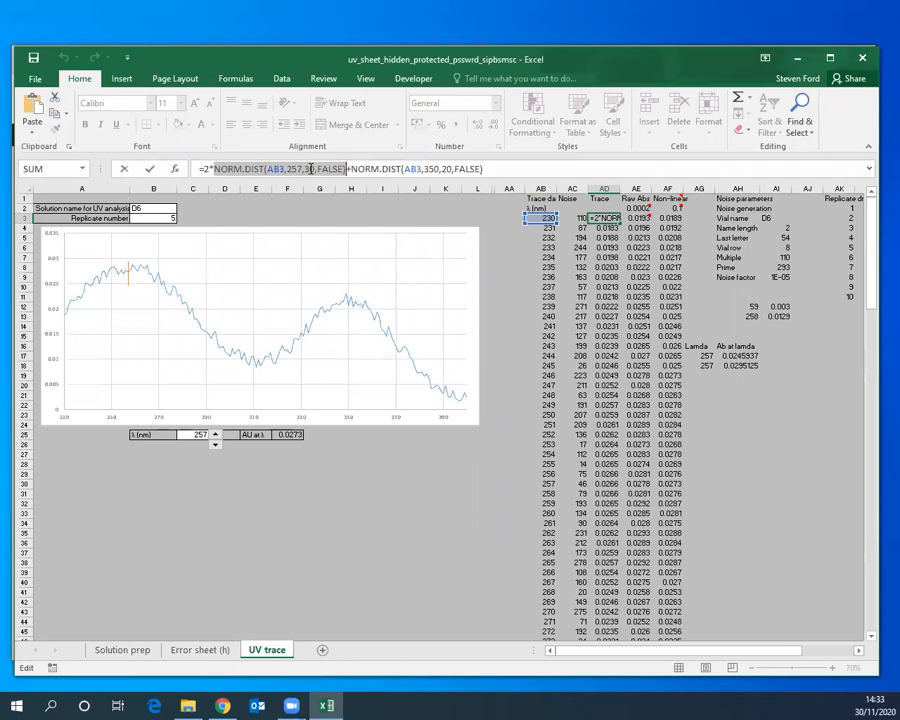
drag(351, 169, 453, 170)
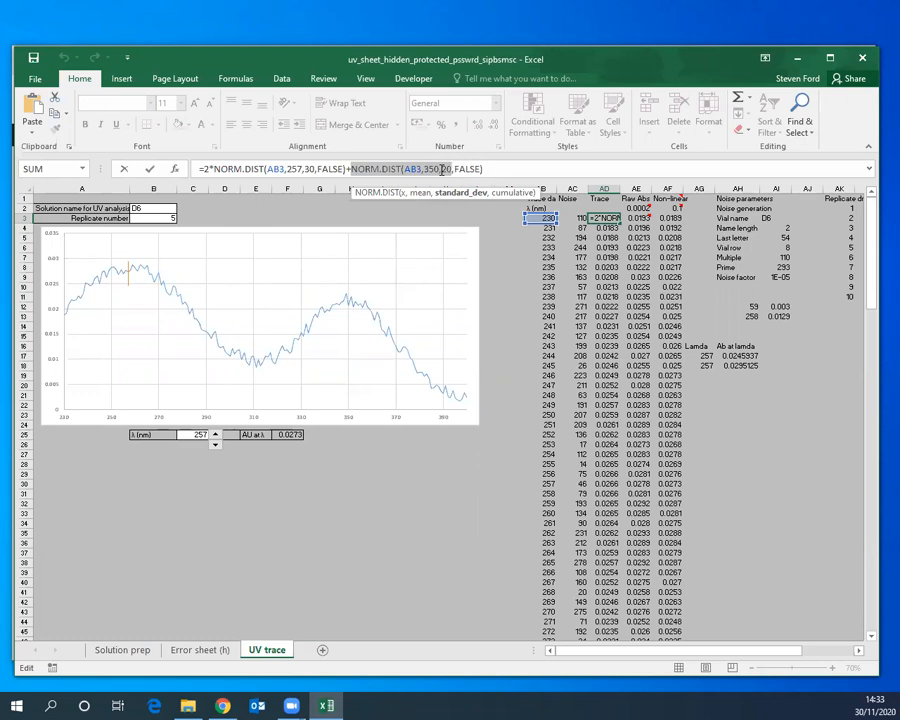
click(637, 219)
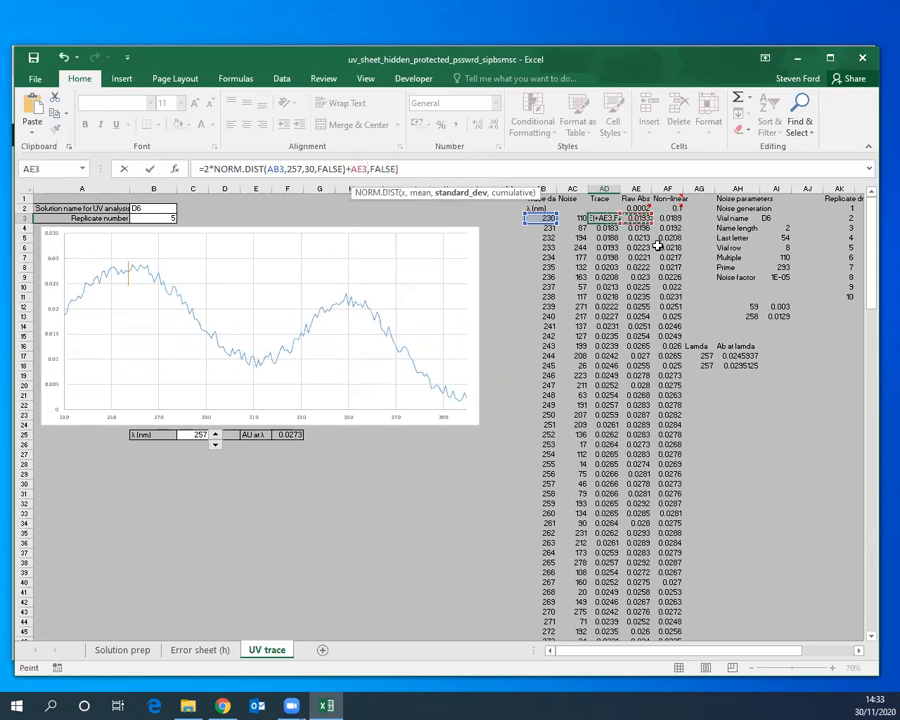
key(Escape)
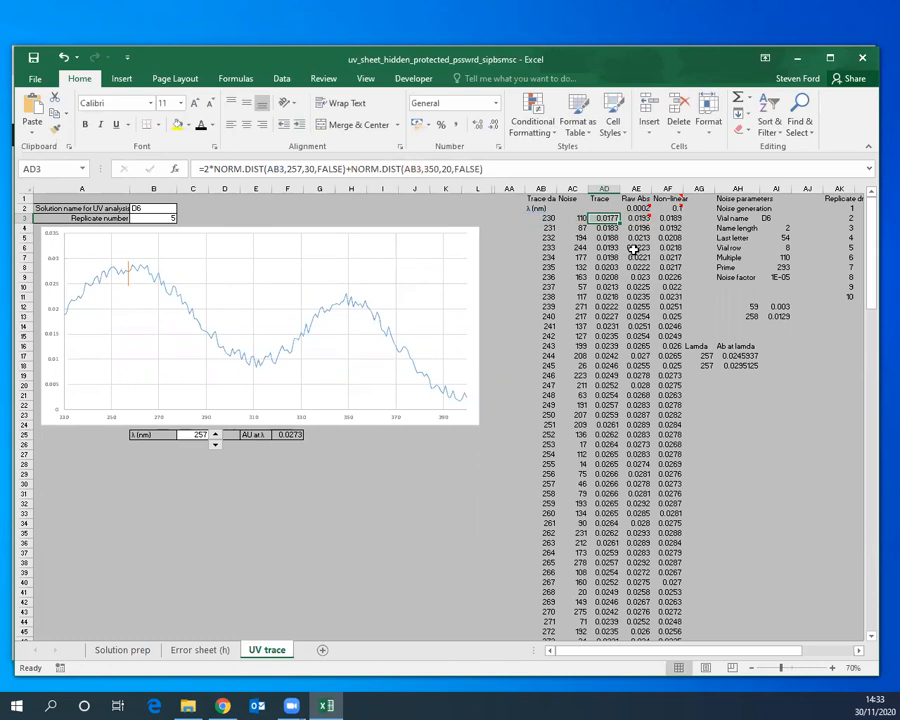
click(634, 220)
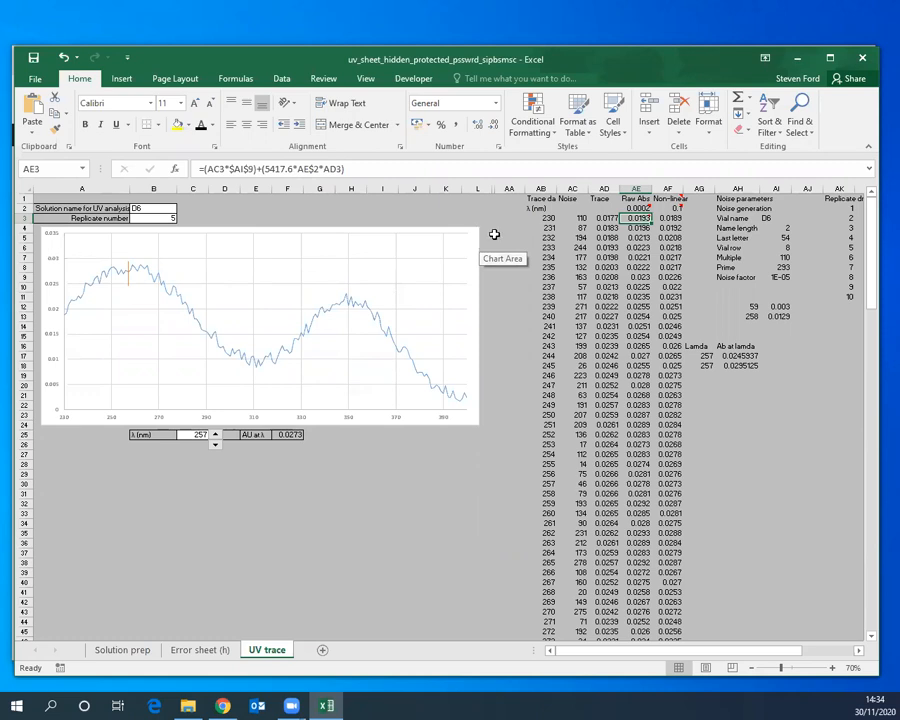
click(297, 170)
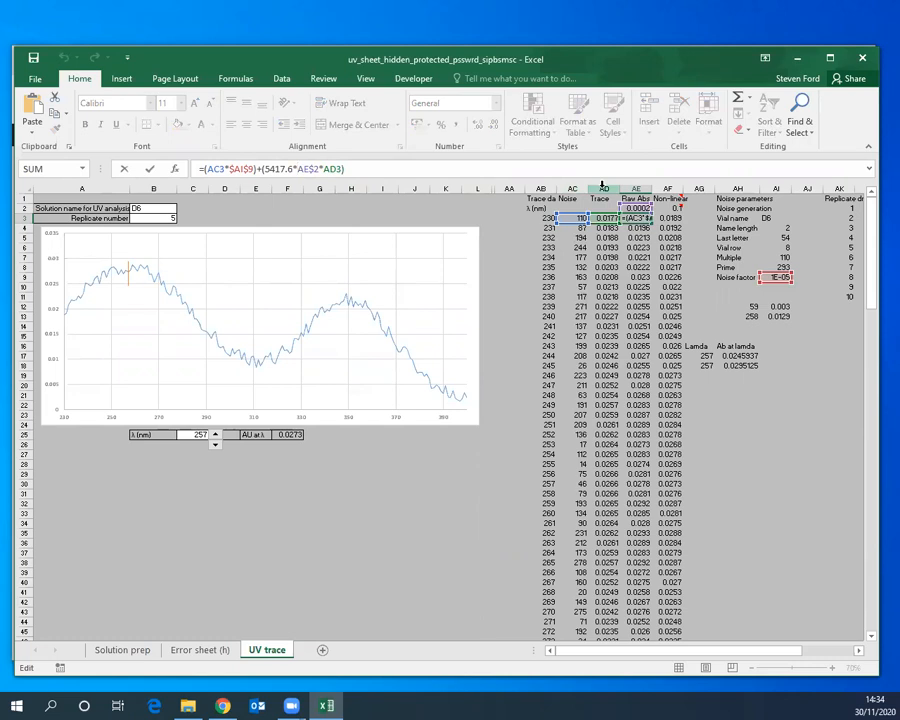
key(ctrl+Return)
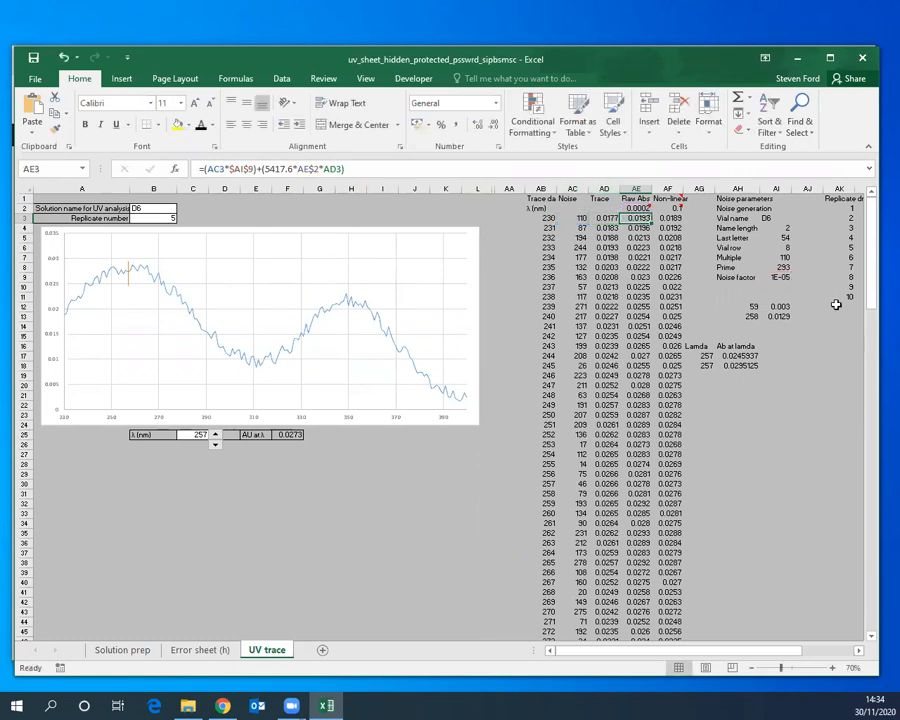
key(Right)
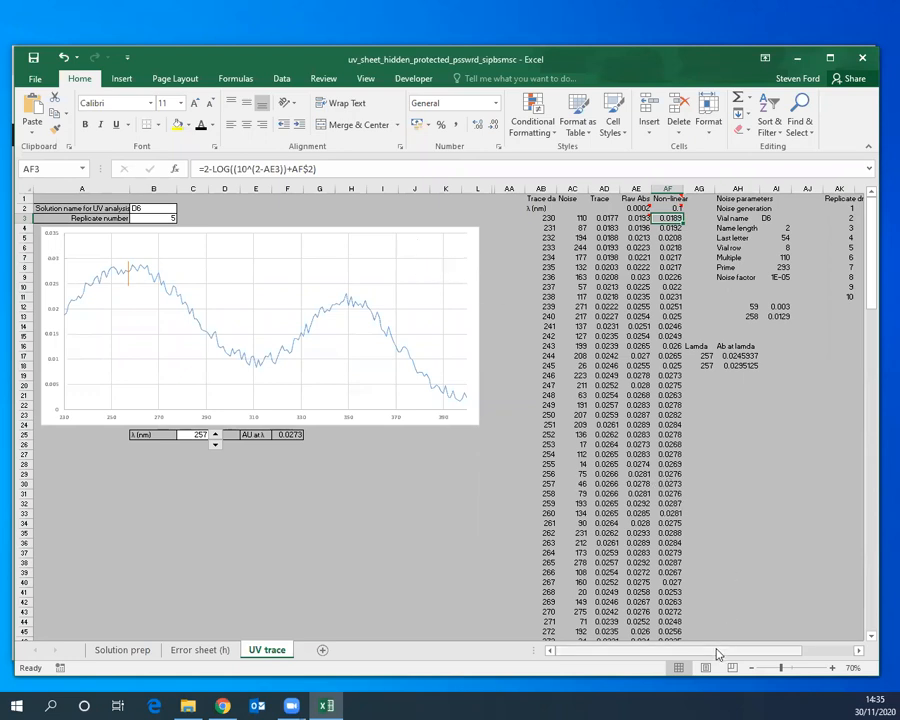
mouse_move(717, 654)
mouse_down()
mouse_move(747, 655)
mouse_move(729, 651)
mouse_up()
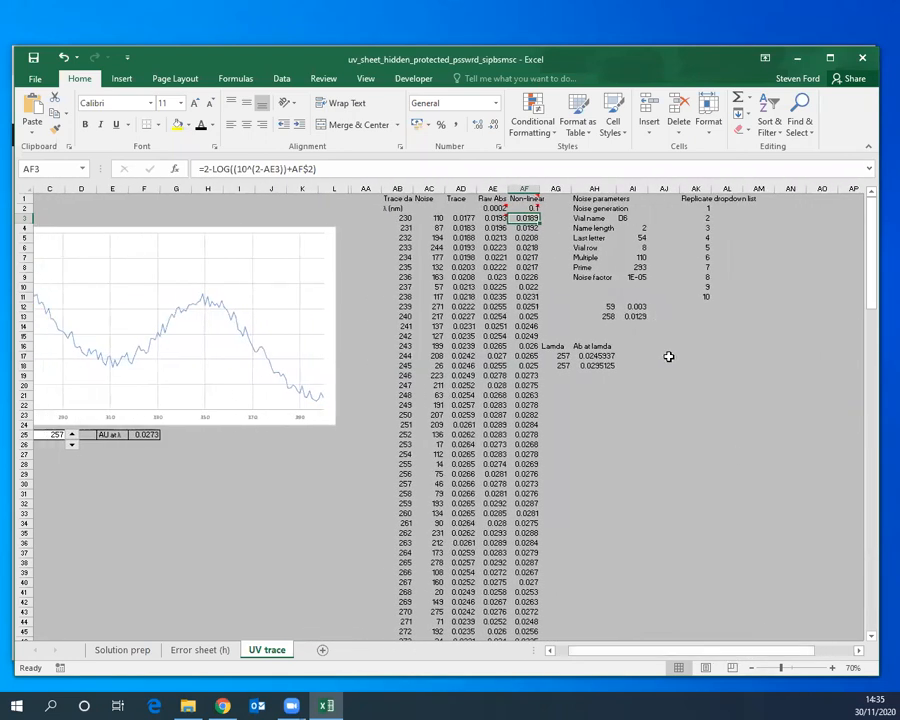
click(630, 306)
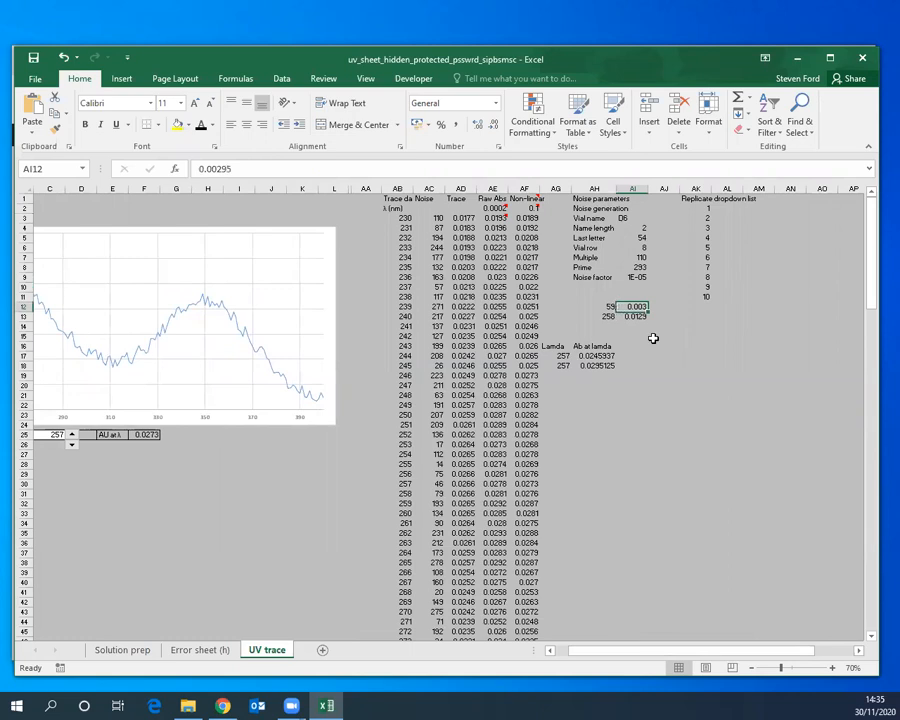
click(608, 306)
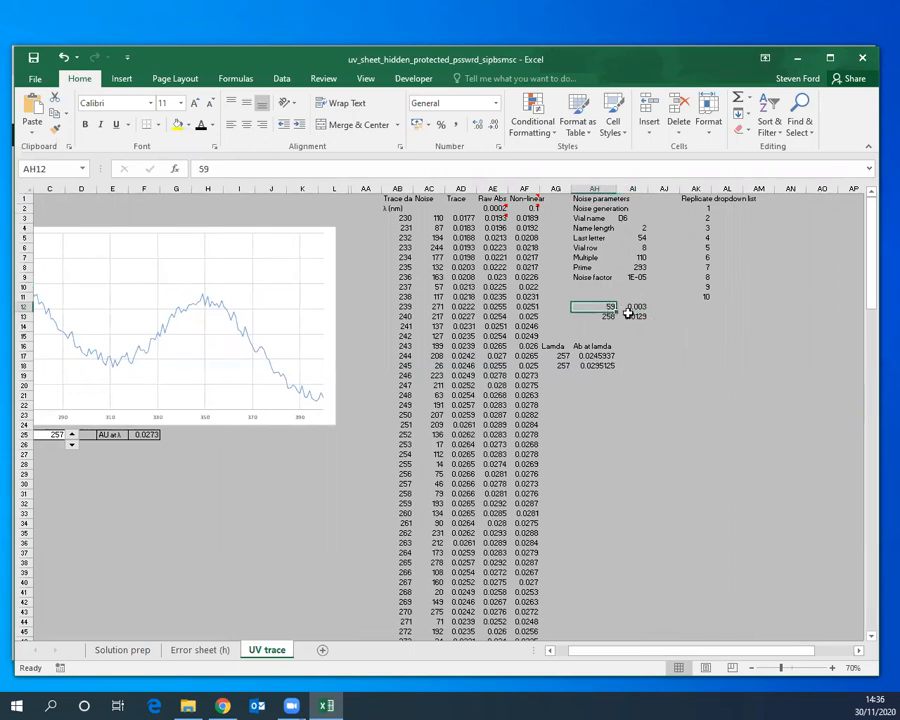
click(555, 357)
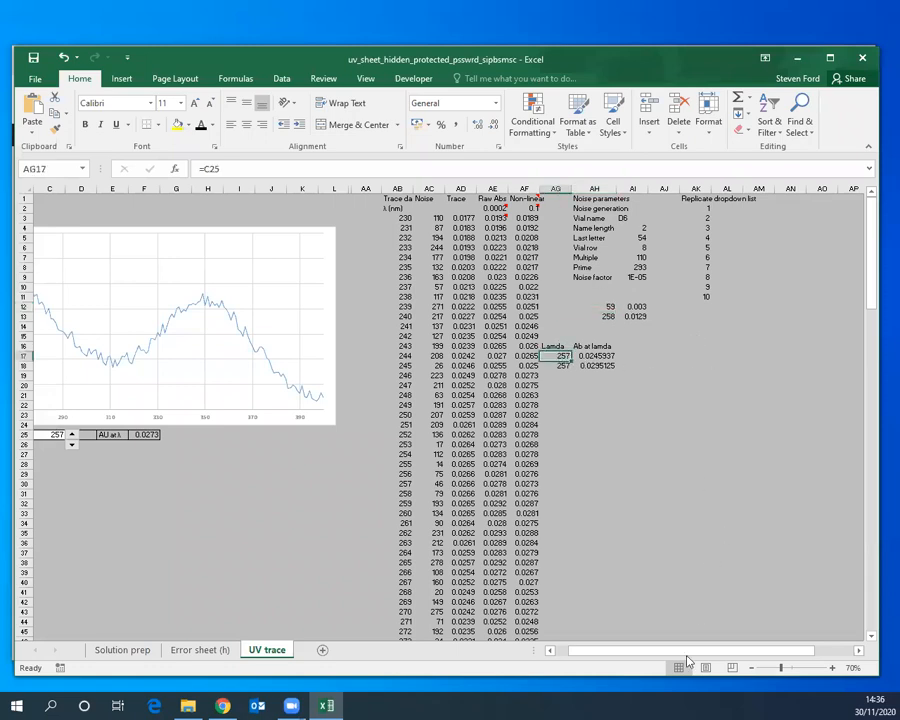
drag(684, 652, 680, 654)
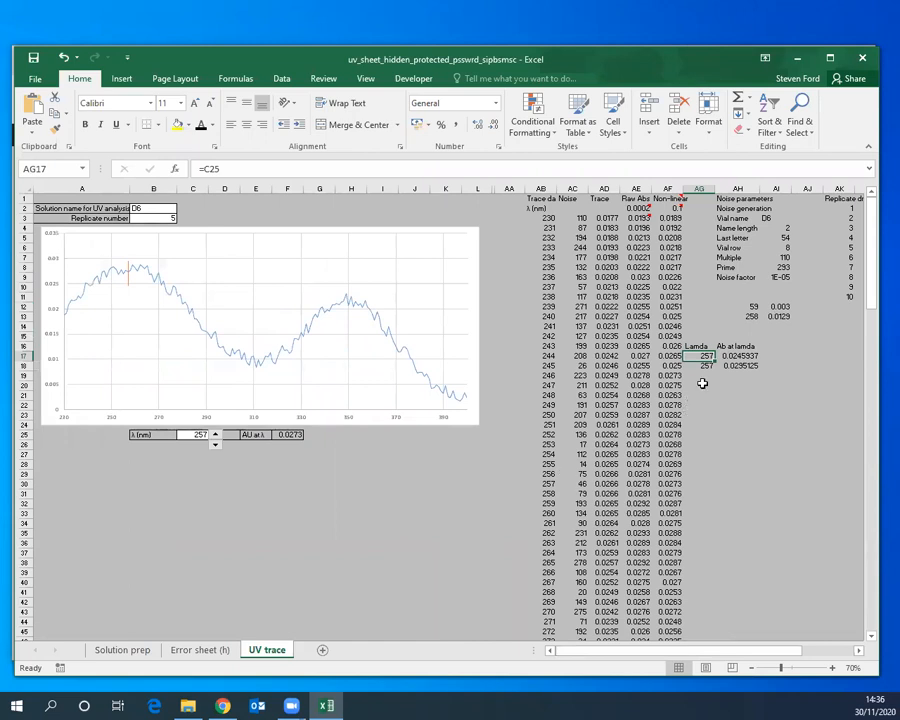
click(698, 366)
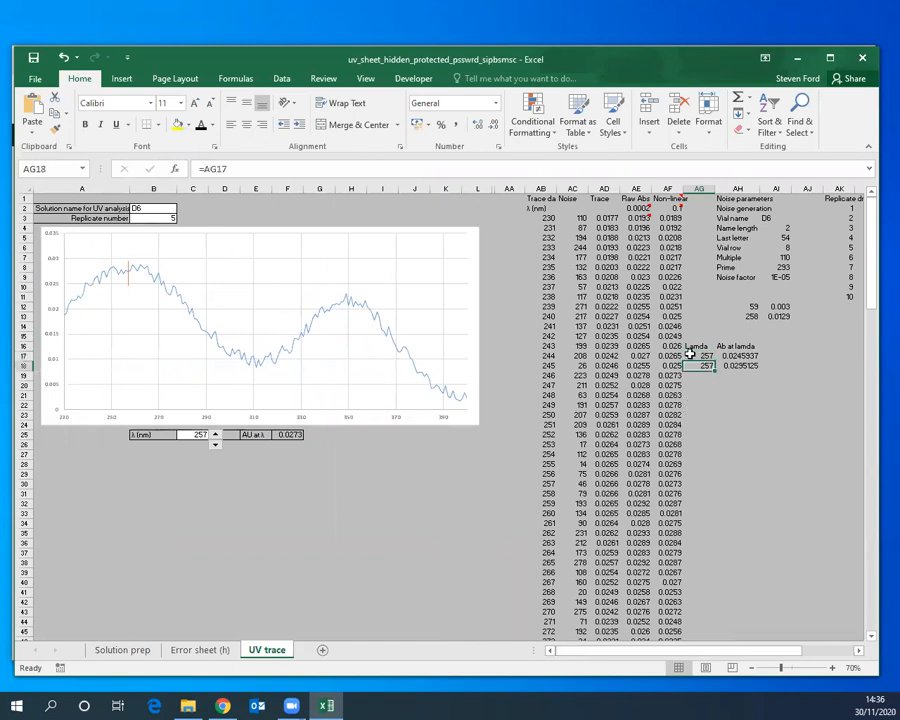
click(690, 355)
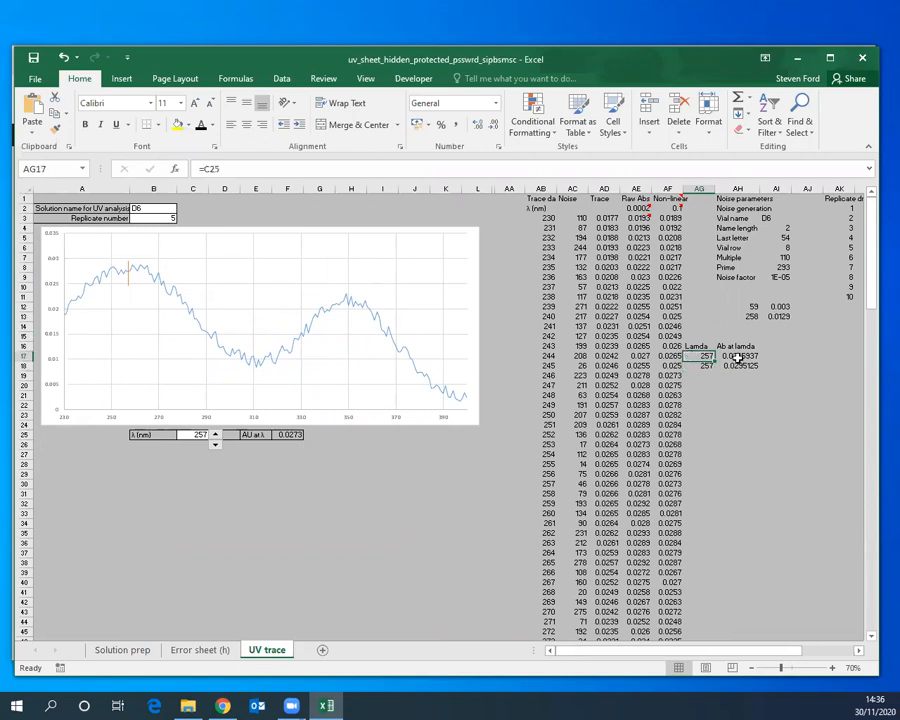
click(736, 356)
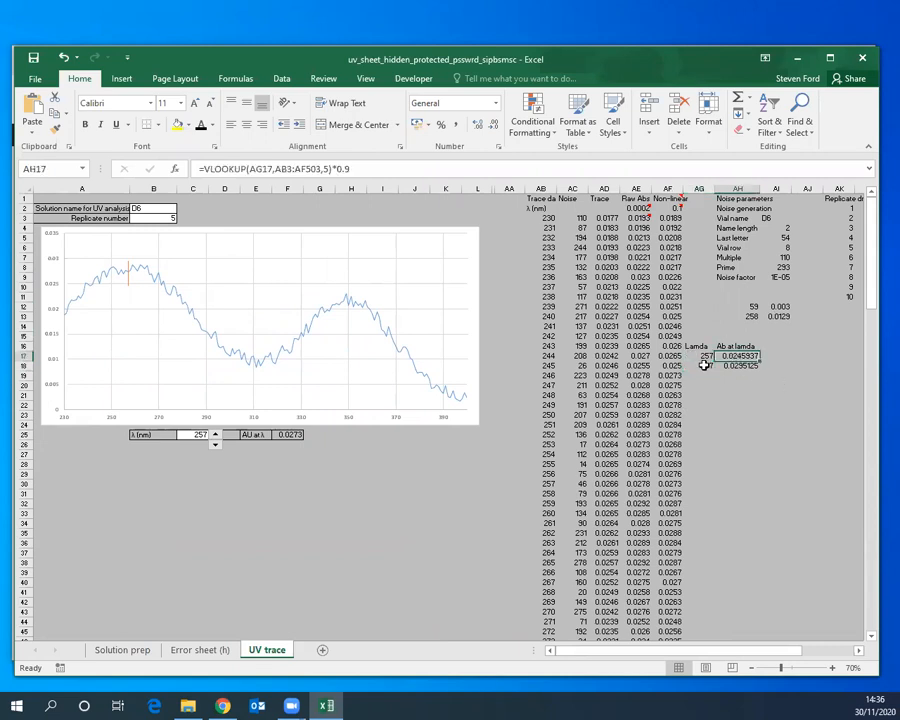
click(704, 365)
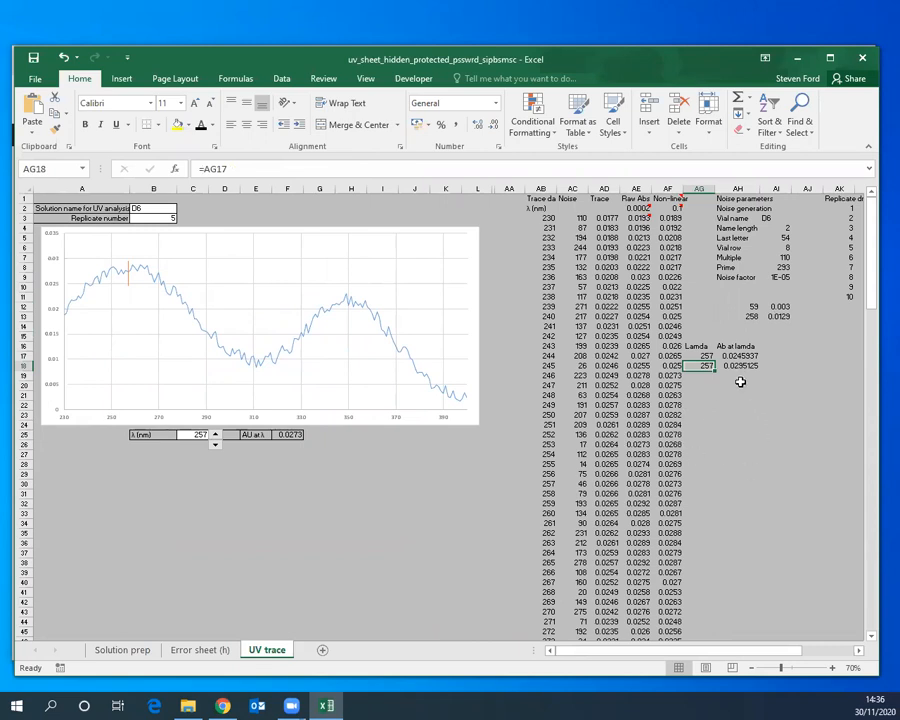
click(736, 366)
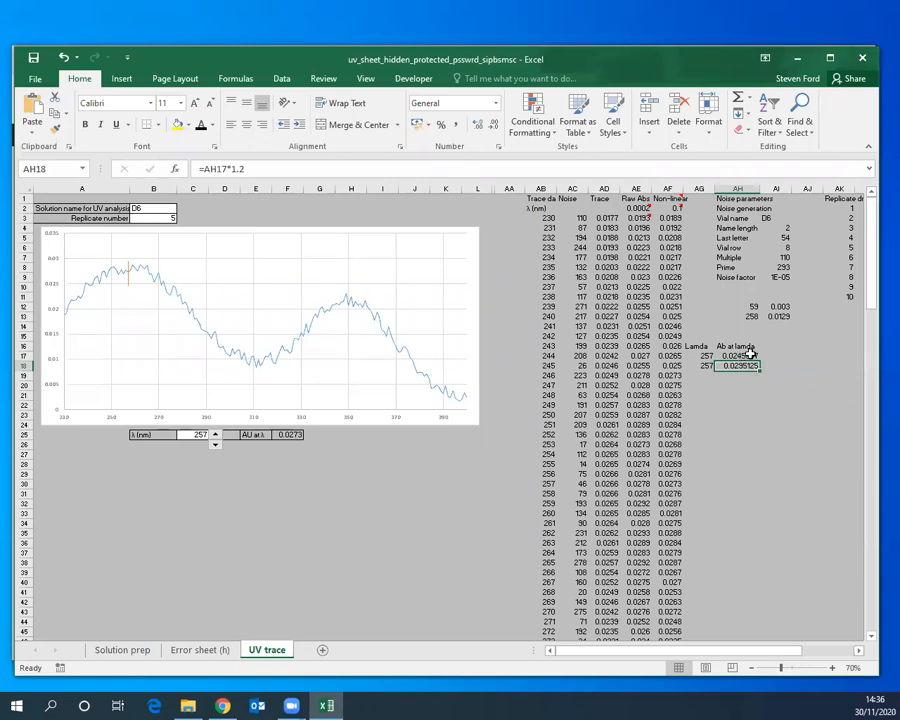
click(750, 355)
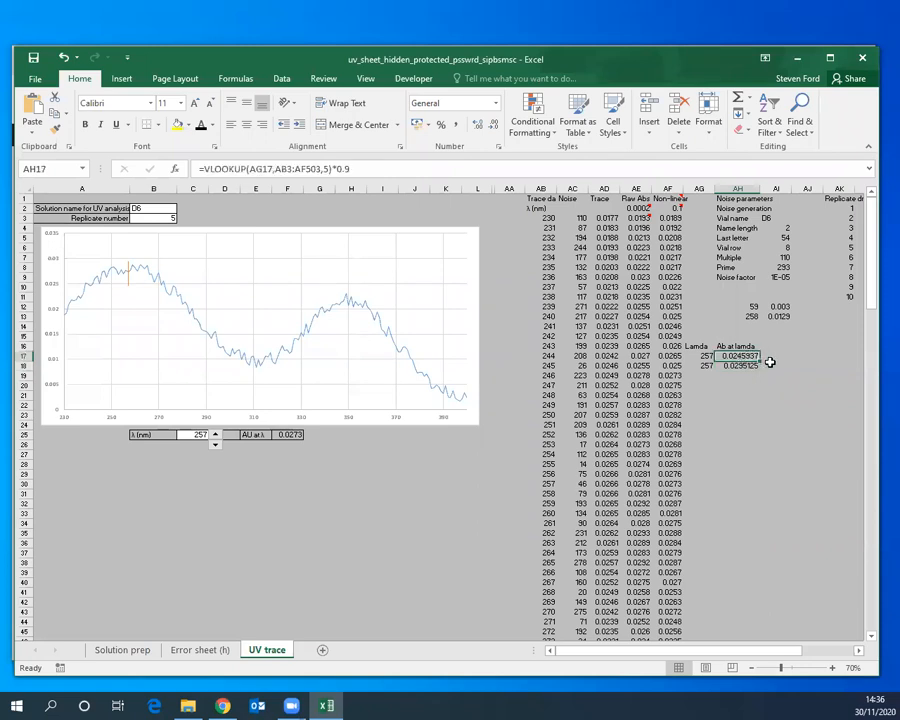
click(288, 434)
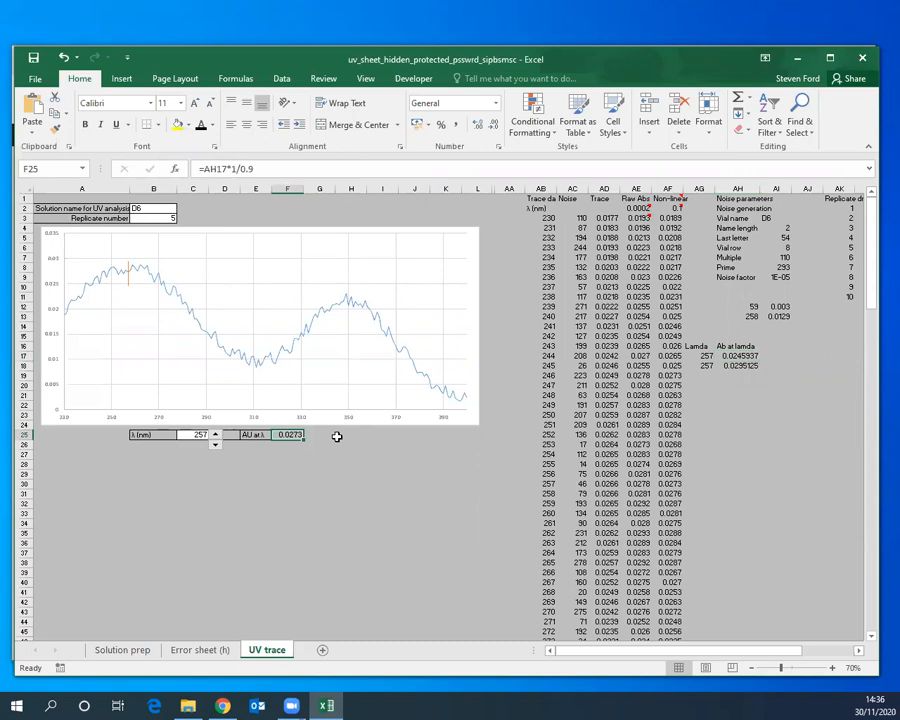
click(742, 356)
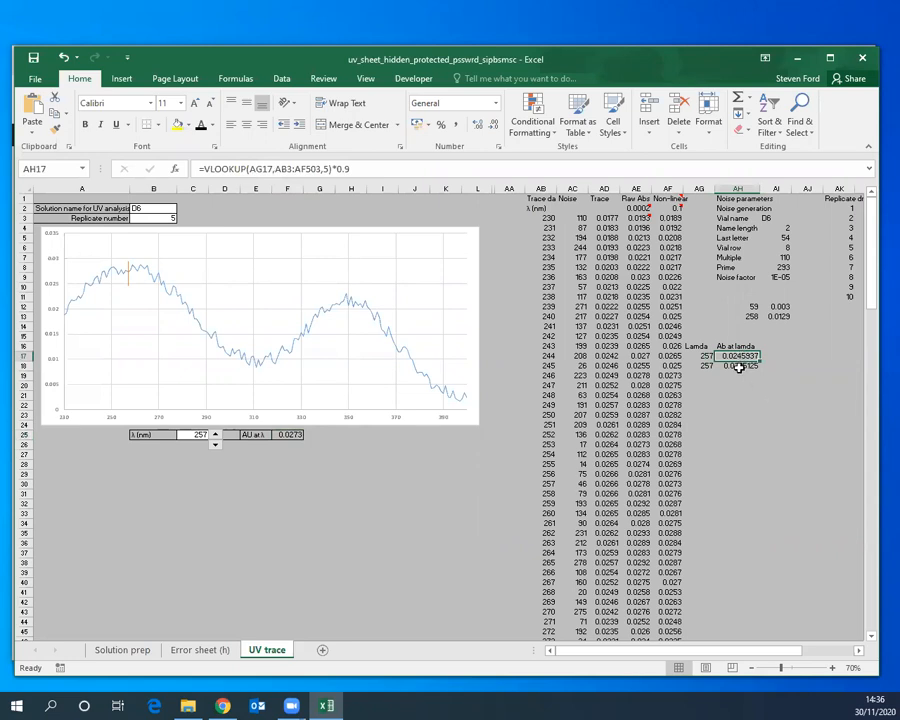
click(740, 366)
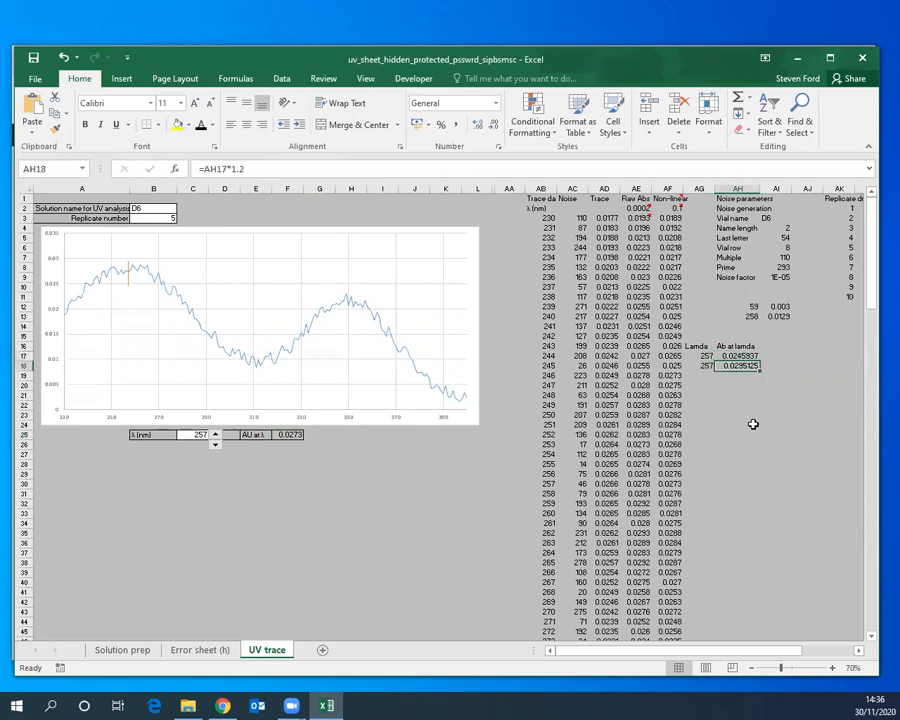
click(735, 355)
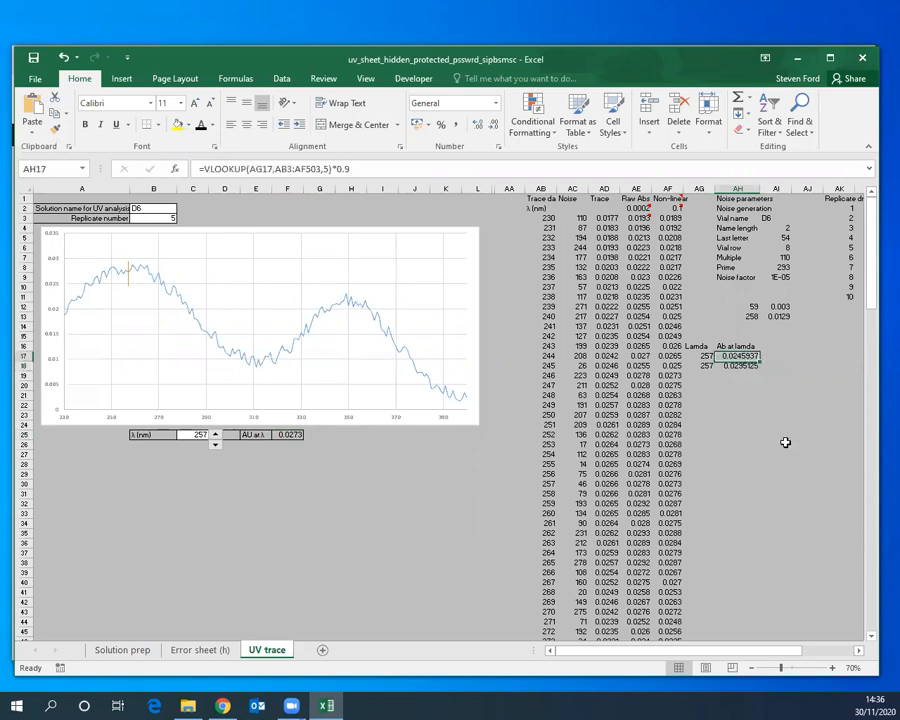
click(704, 356)
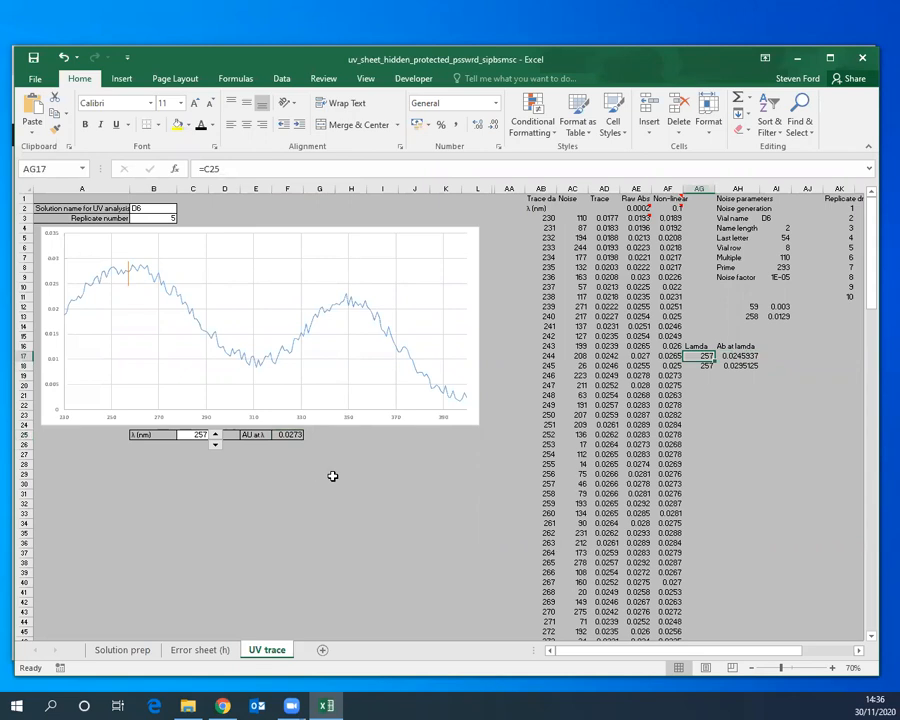
Step: Nudge the λ (nm) spinner down to 256, then up and back down to explore nearby wavelengths
click(216, 447)
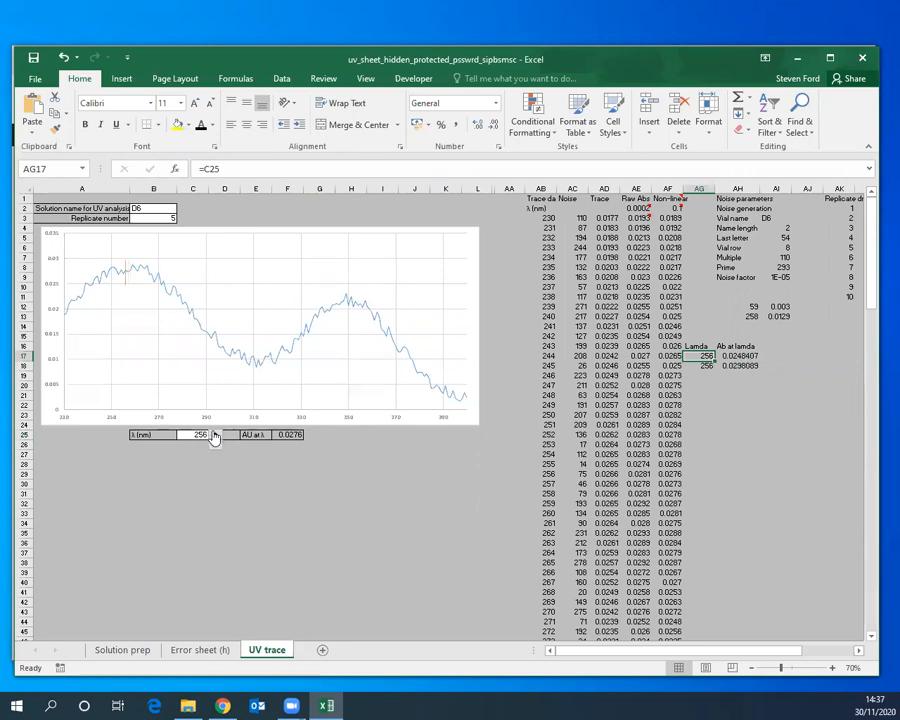
click(214, 436)
click(214, 436)
click(214, 436)
click(214, 436)
click(214, 436)
click(214, 436)
click(214, 436)
click(214, 436)
click(214, 436)
click(214, 436)
click(214, 436)
click(214, 436)
click(214, 436)
click(214, 447)
click(214, 447)
click(214, 447)
click(214, 447)
click(214, 447)
click(214, 447)
click(214, 447)
click(214, 447)
click(214, 447)
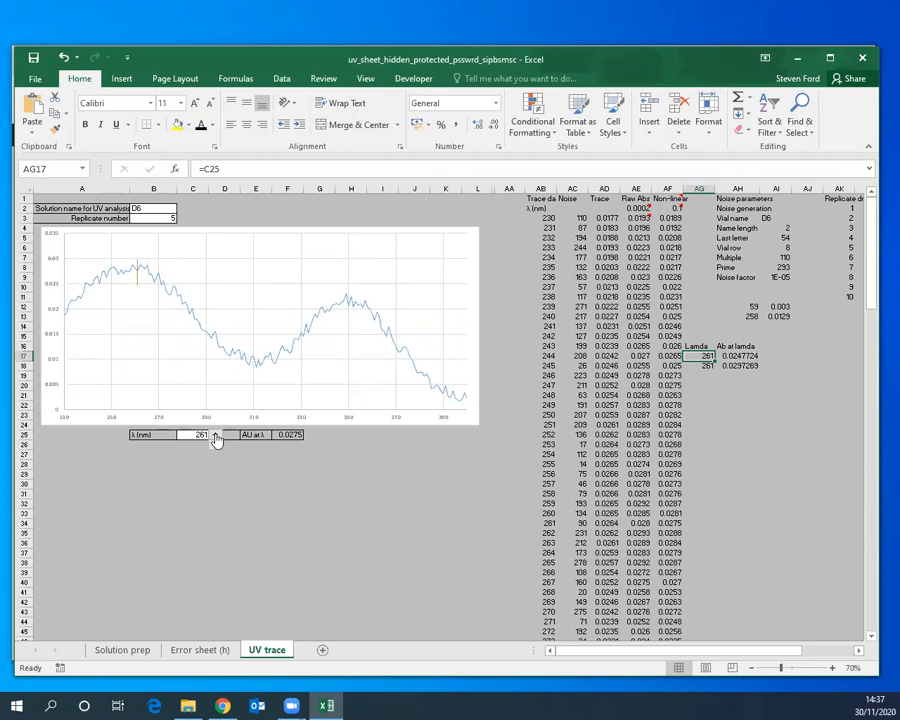
Step: Raise the wavelength to 267 nm and check the AU at λ formula =AH17*1/0.9 in F25
click(215, 437)
click(215, 437)
click(215, 437)
click(215, 437)
click(215, 437)
click(215, 437)
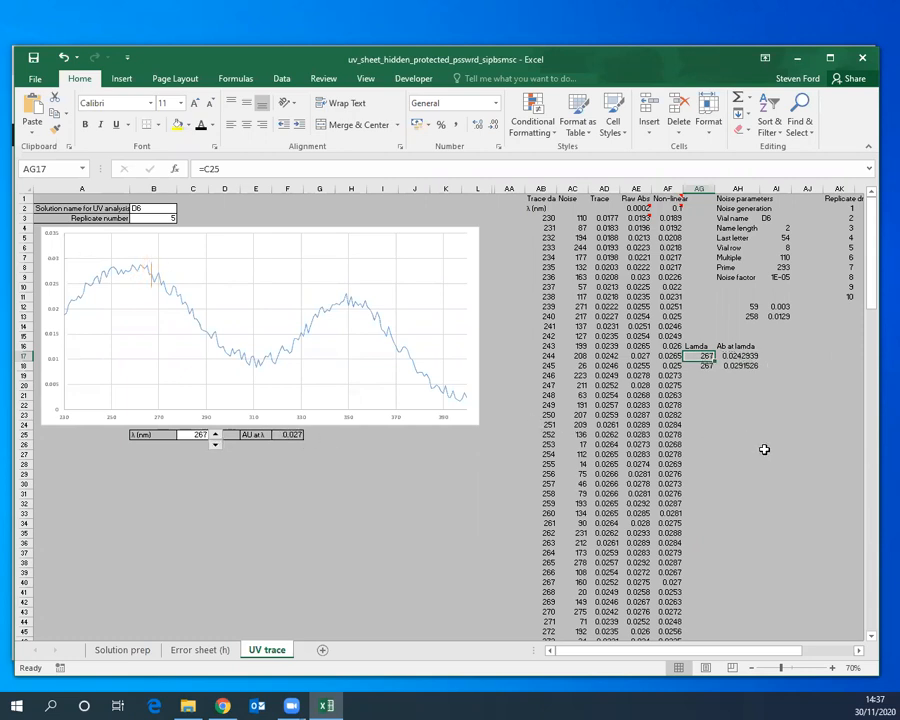
click(300, 434)
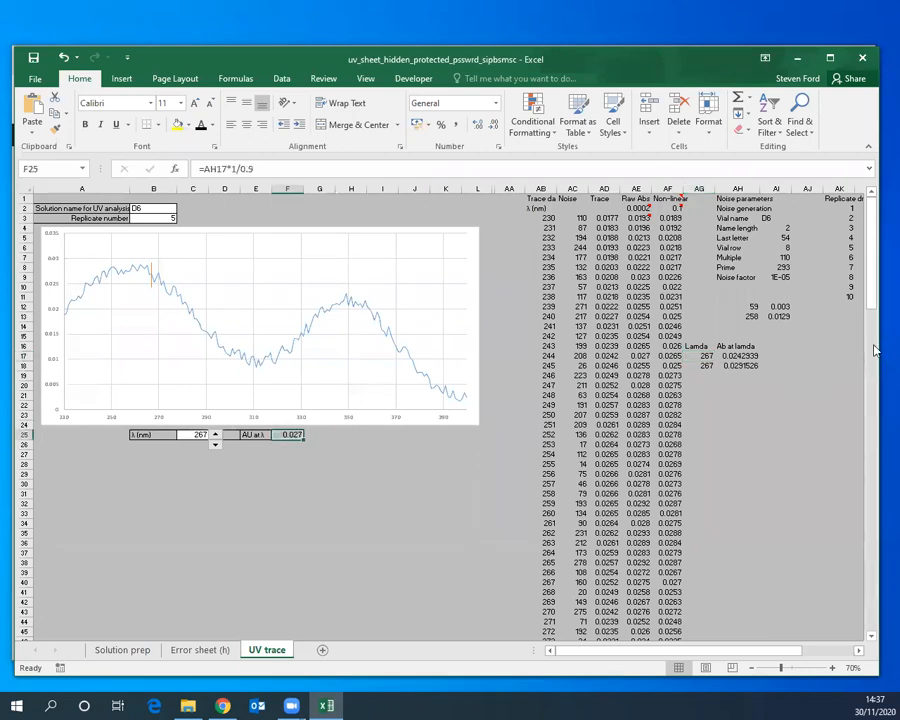
click(739, 356)
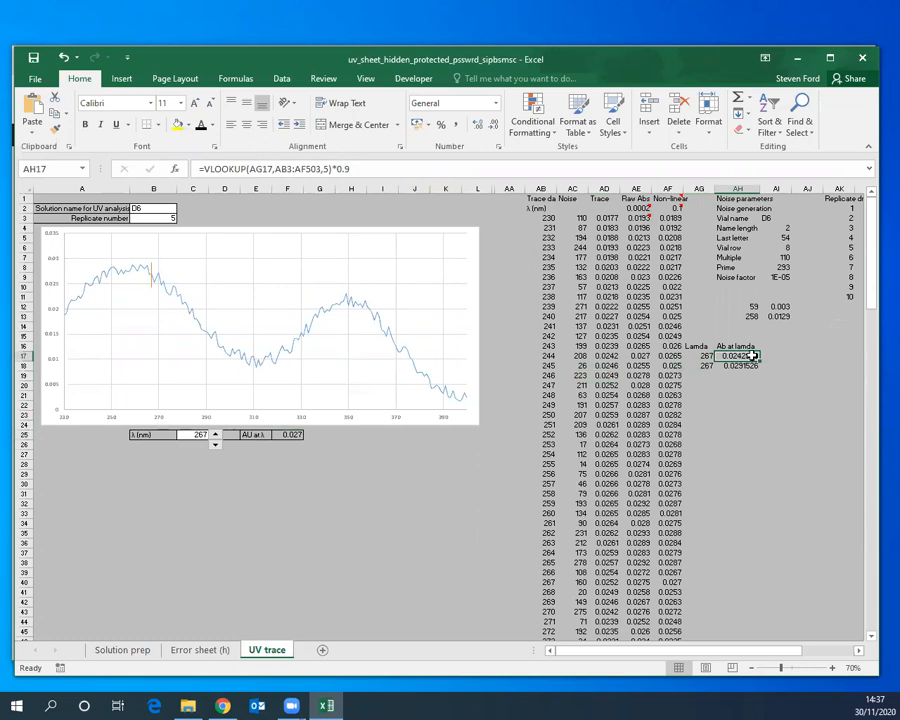
click(309, 169)
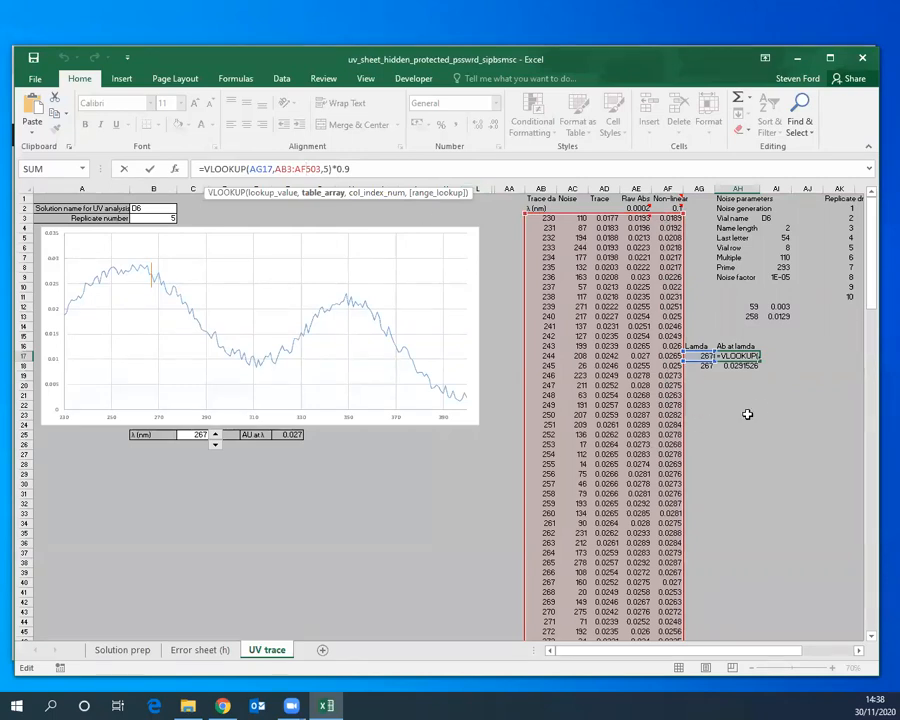
key(ctrl+Return)
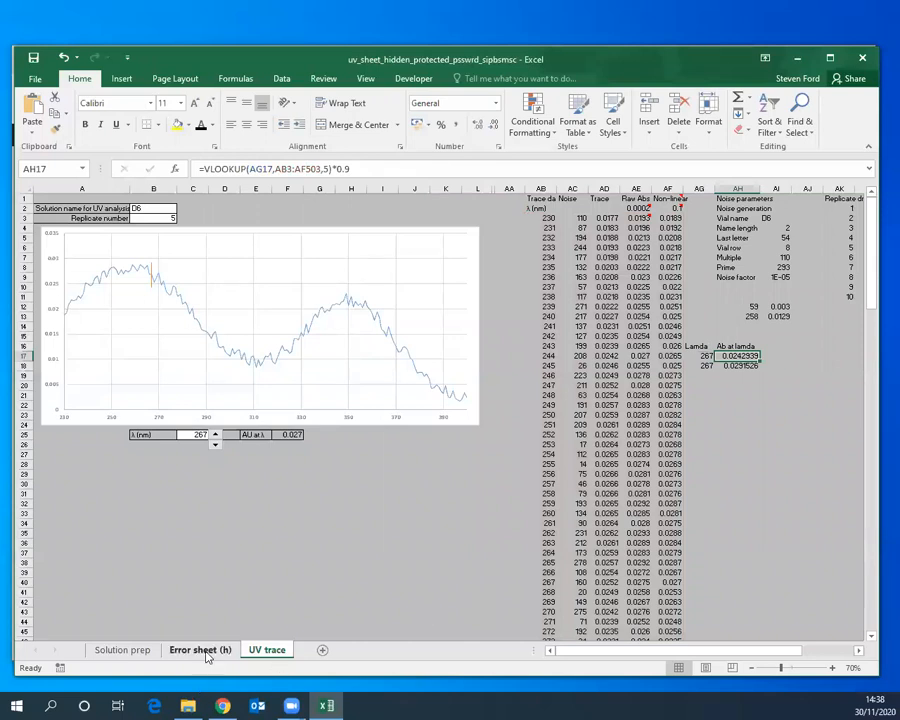
click(125, 651)
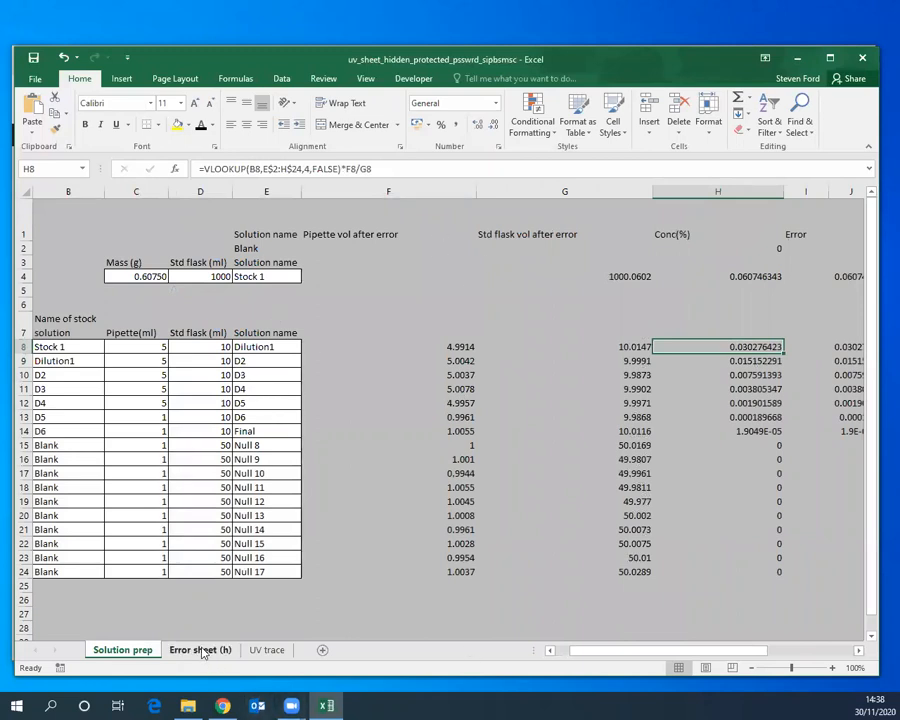
click(201, 651)
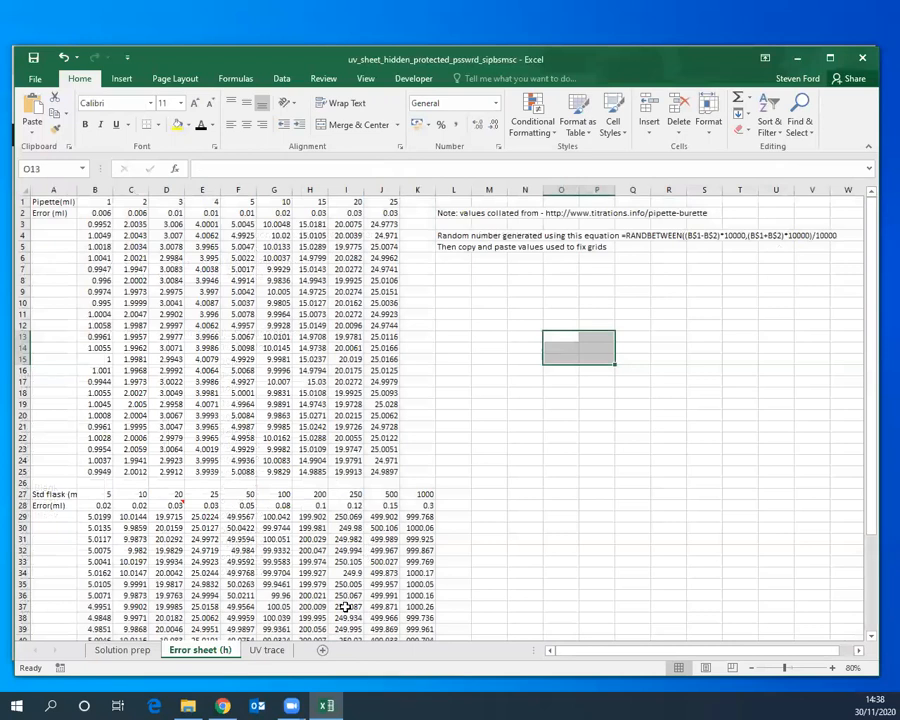
click(268, 651)
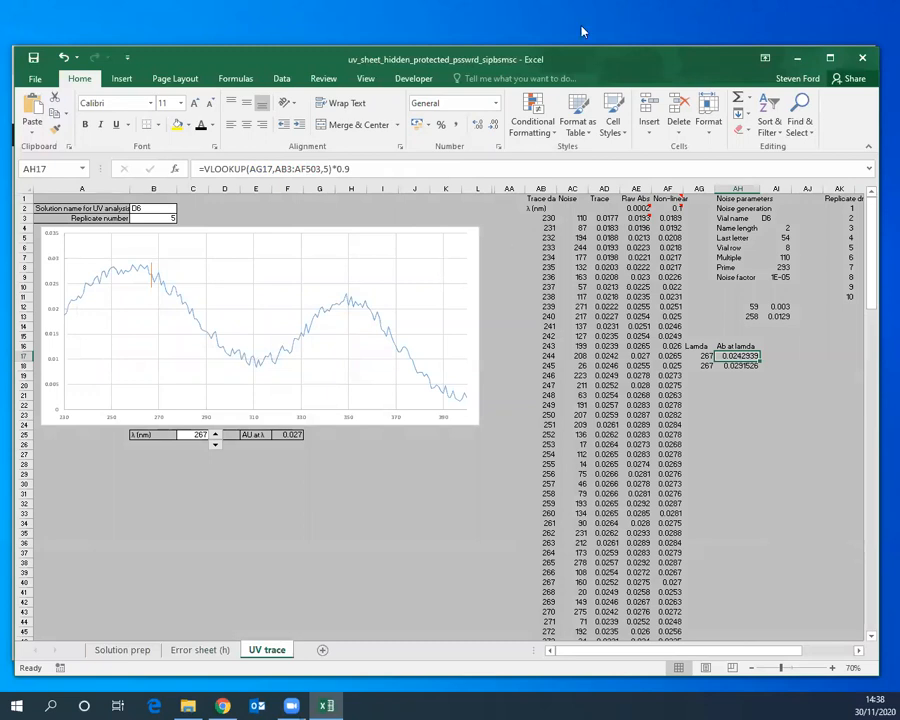
drag(582, 60, 578, 57)
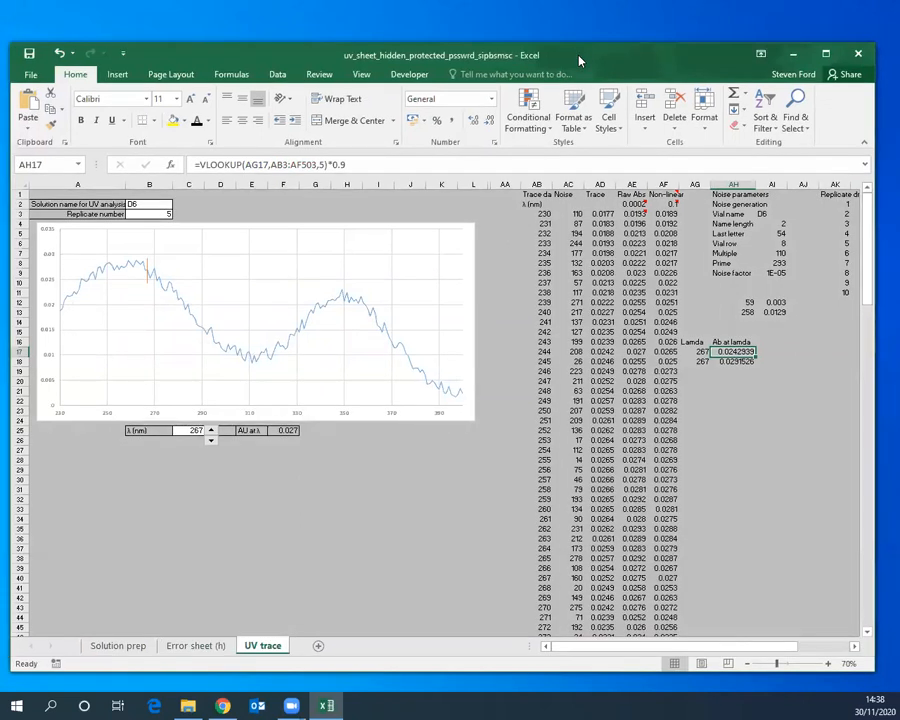